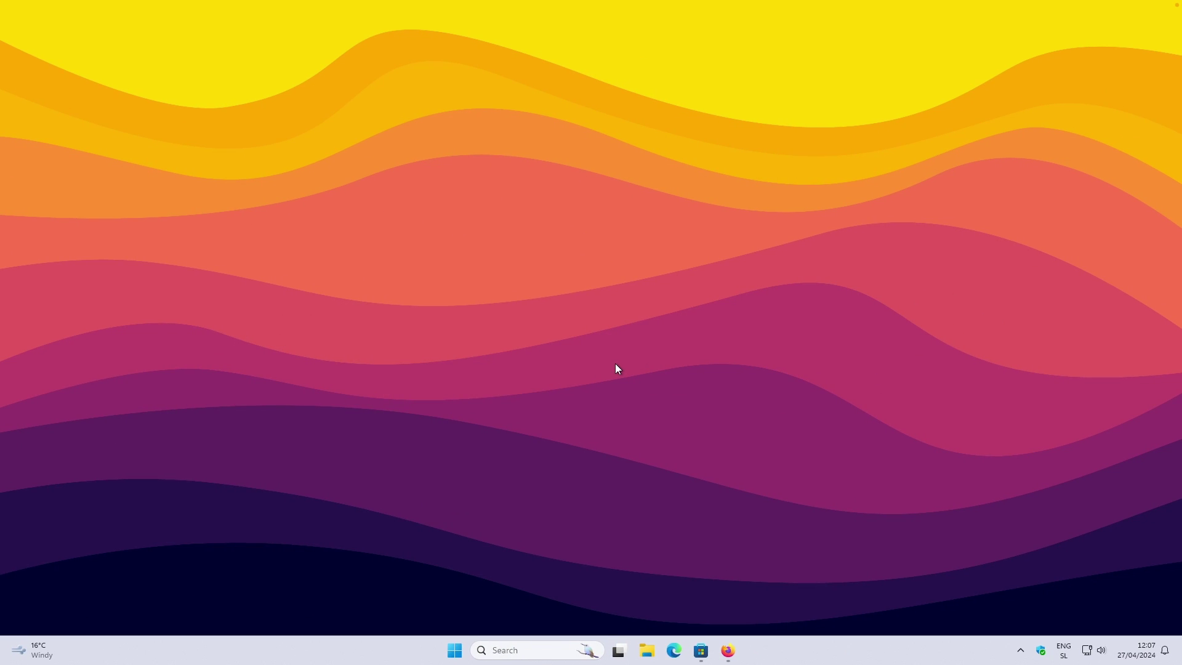
Find TranslucentTB in the Microsoft Store using the search text "transl" and launch the app from its page
left_click(701, 650)
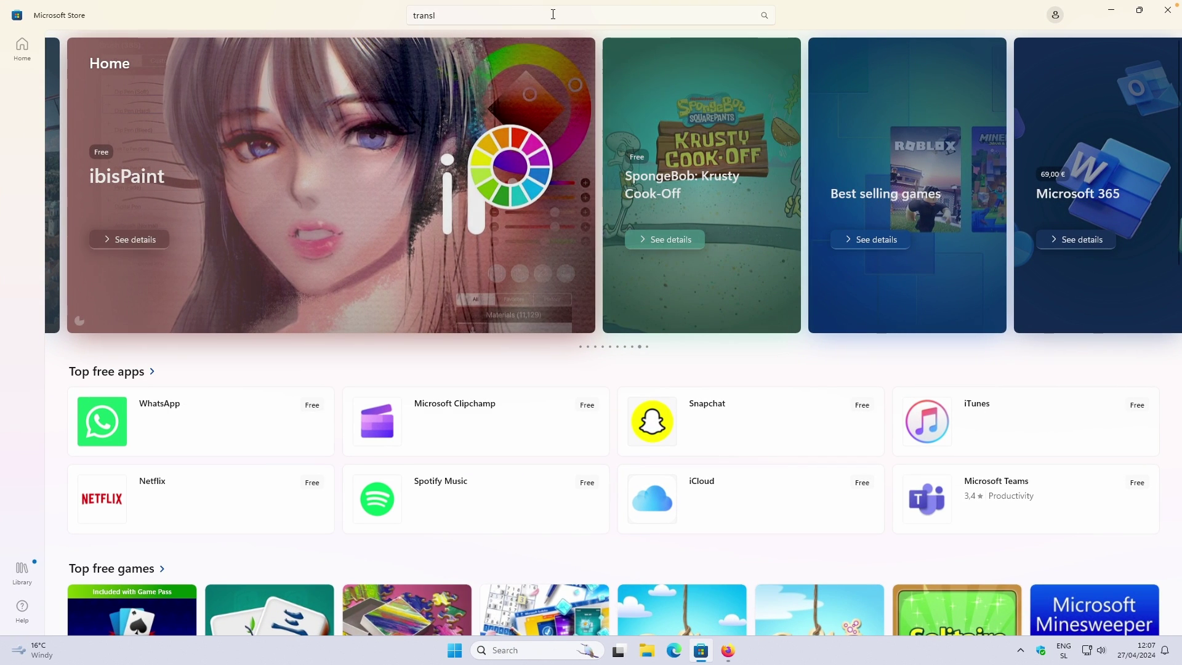
left_click(561, 15)
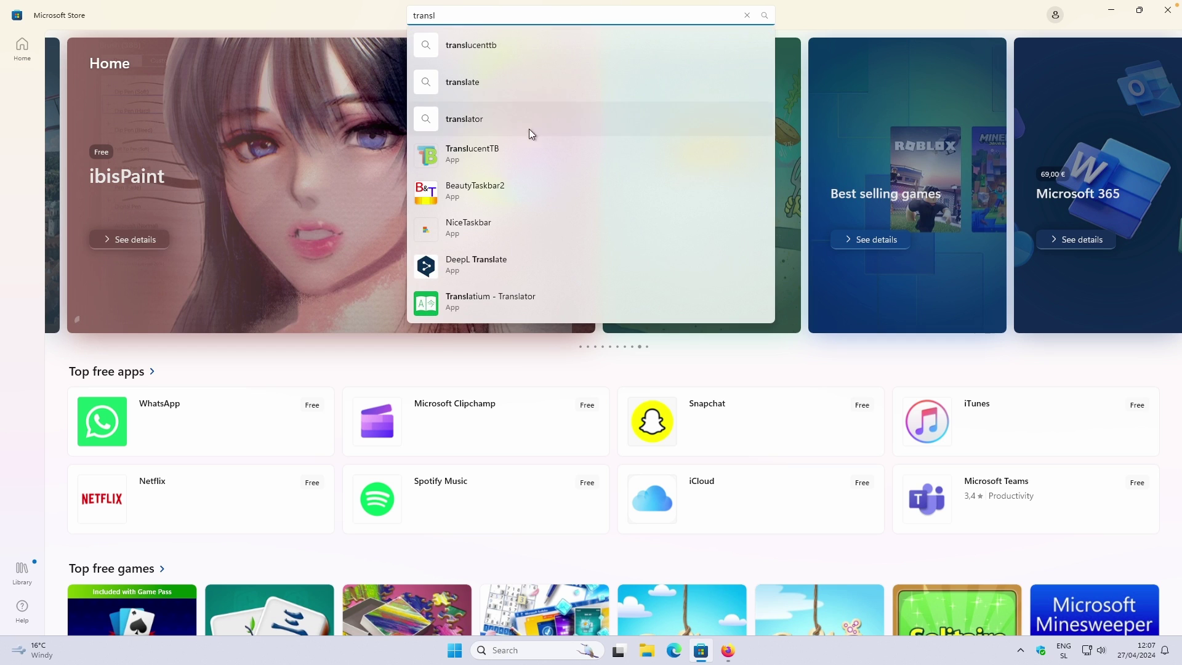
left_click(540, 158)
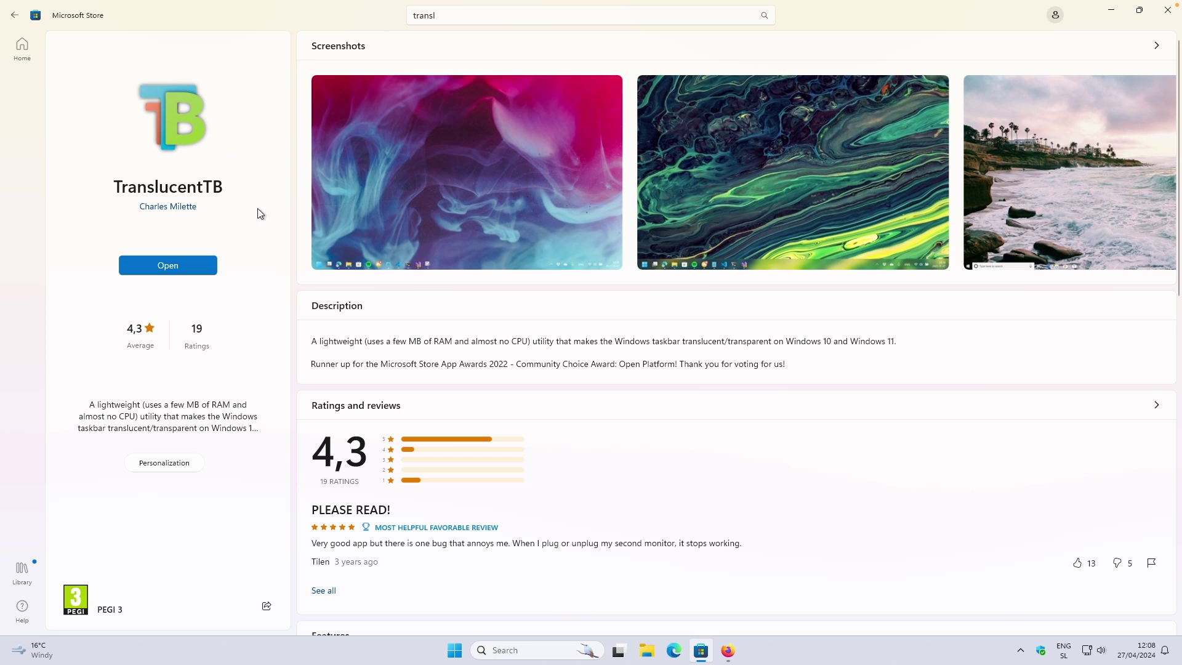
left_click(179, 265)
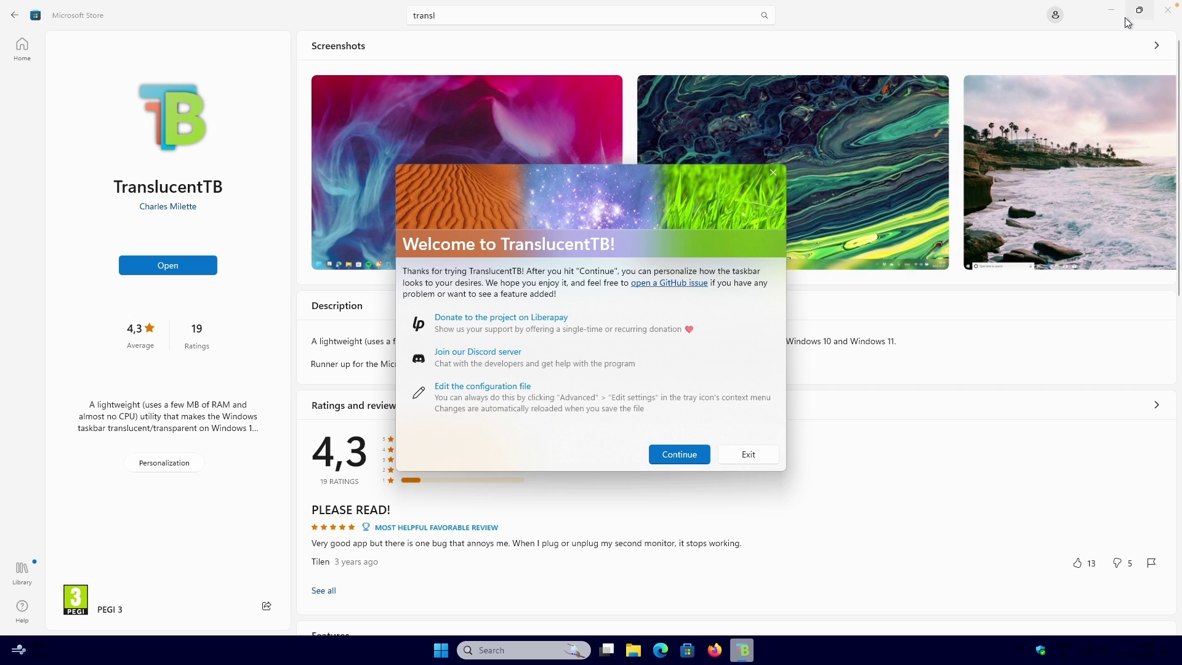
Minimize the Store, then continue past the TranslucentTB welcome dialog and reveal the hidden system tray icons
left_click(1111, 10)
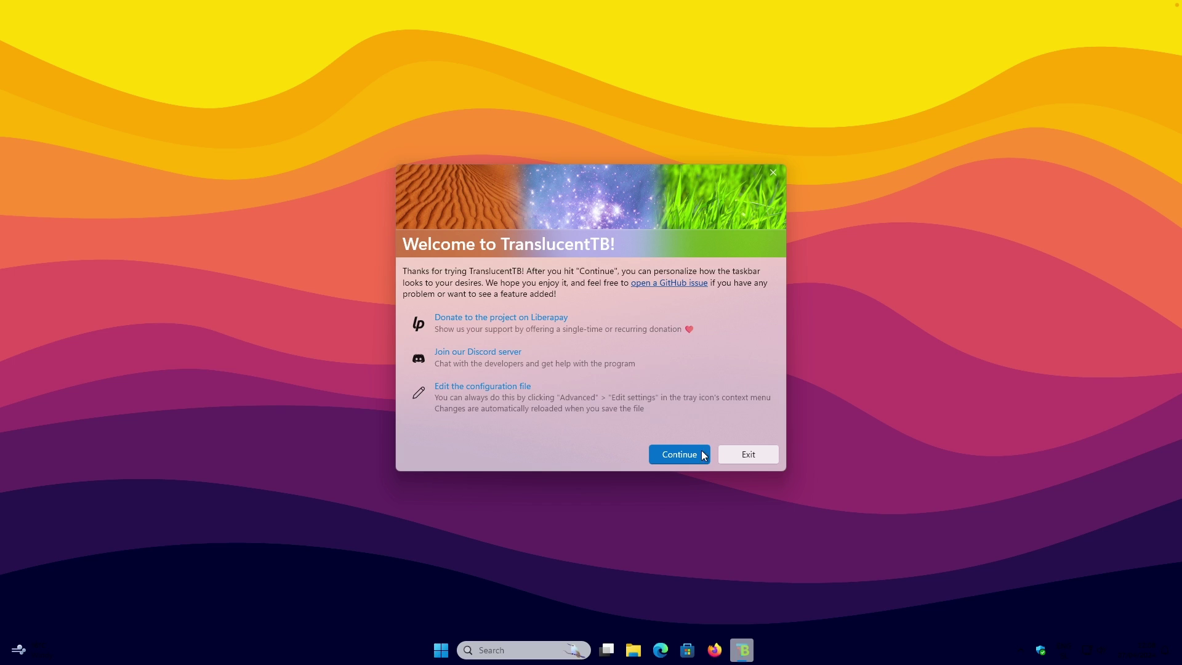
left_click(679, 455)
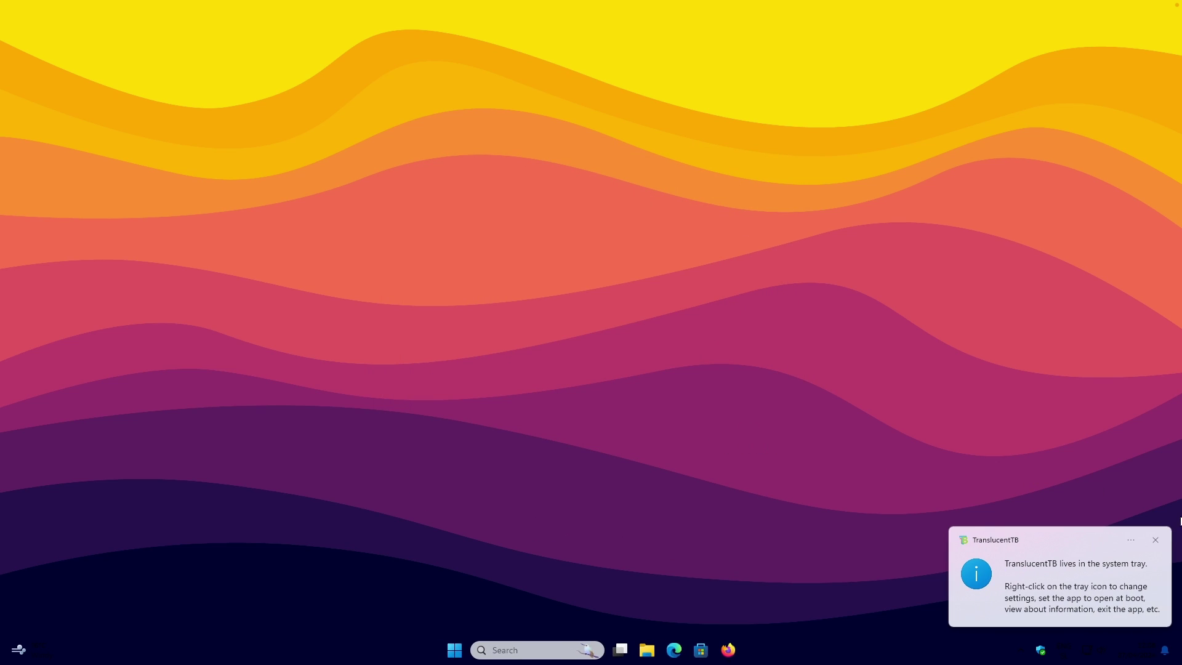
left_click(1155, 539)
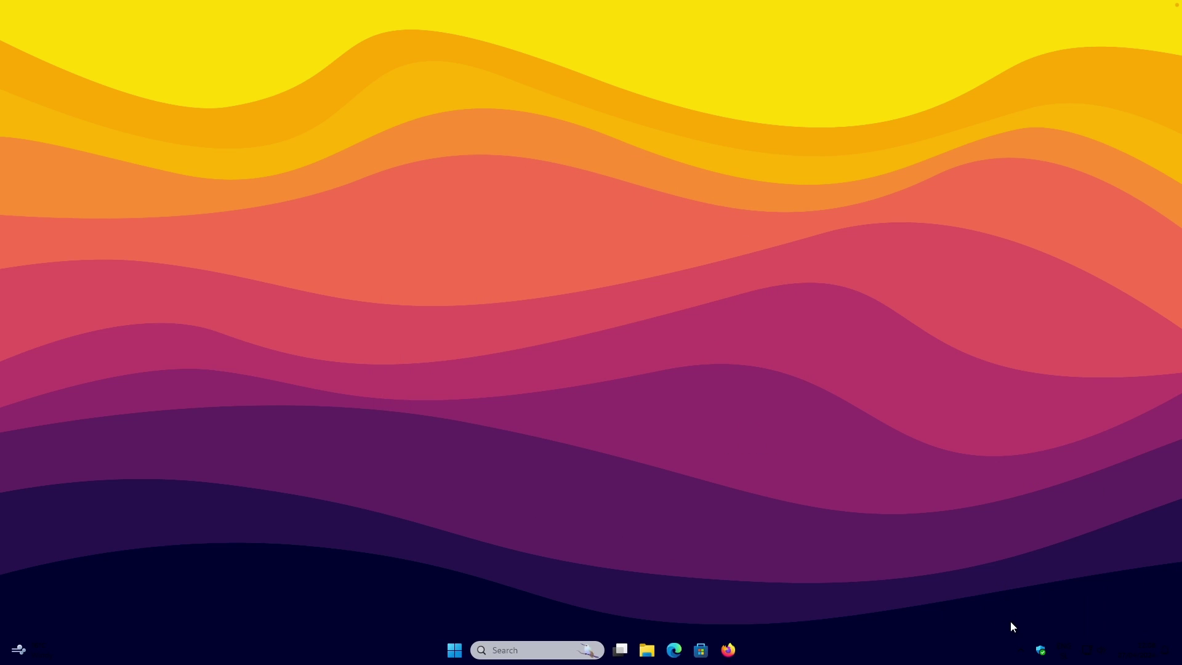
left_click(1021, 654)
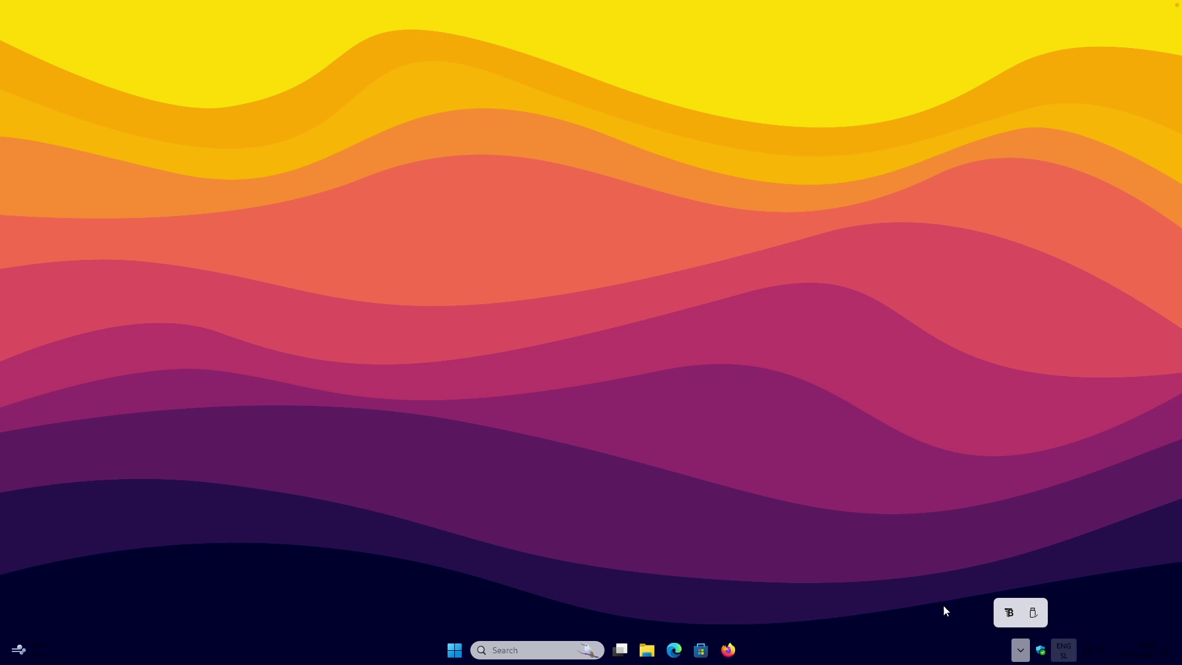
Set the Windows color mode to Dark in the Personalization settings and close Settings
left_click(454, 650)
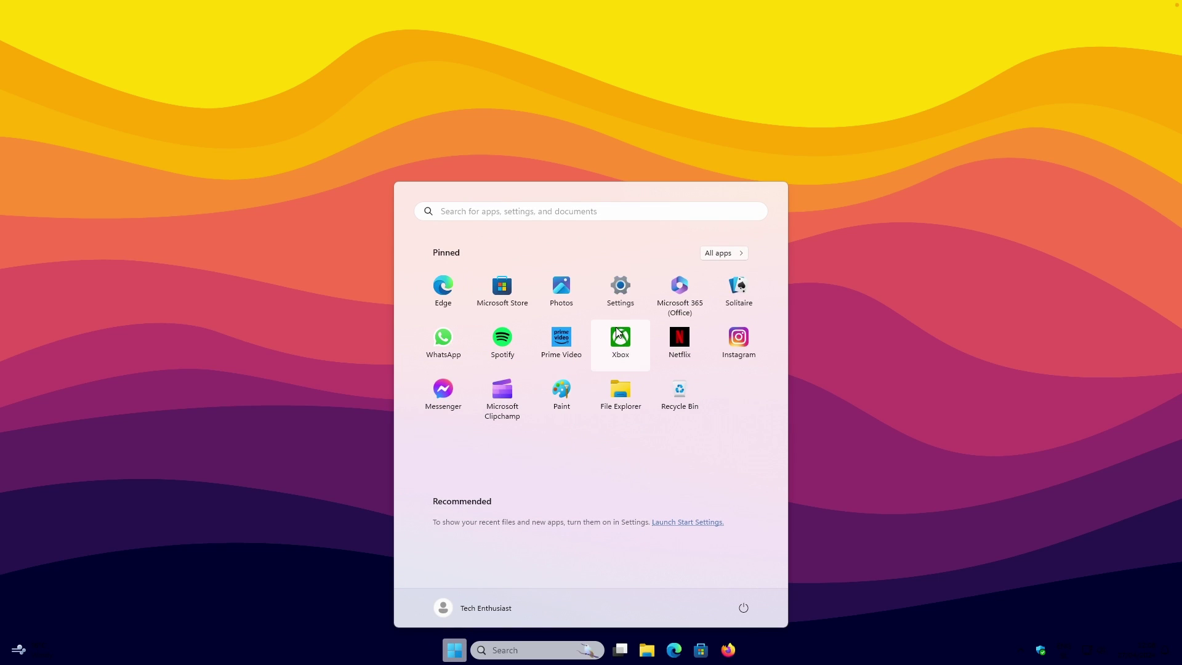
left_click(619, 286)
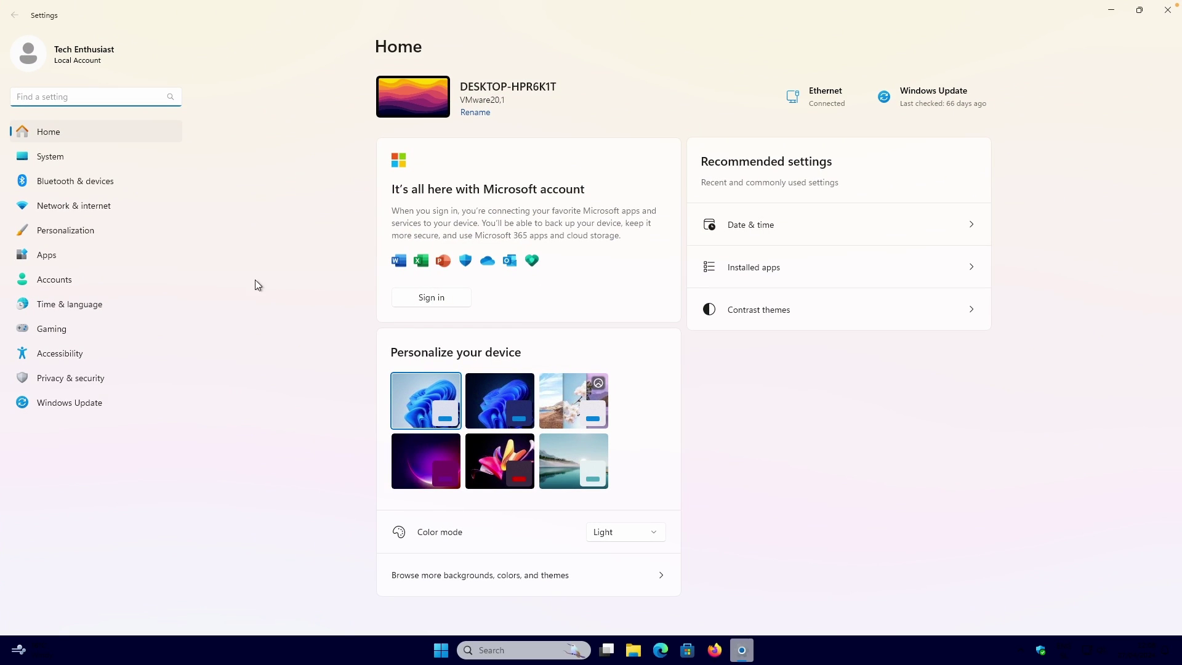
left_click(68, 230)
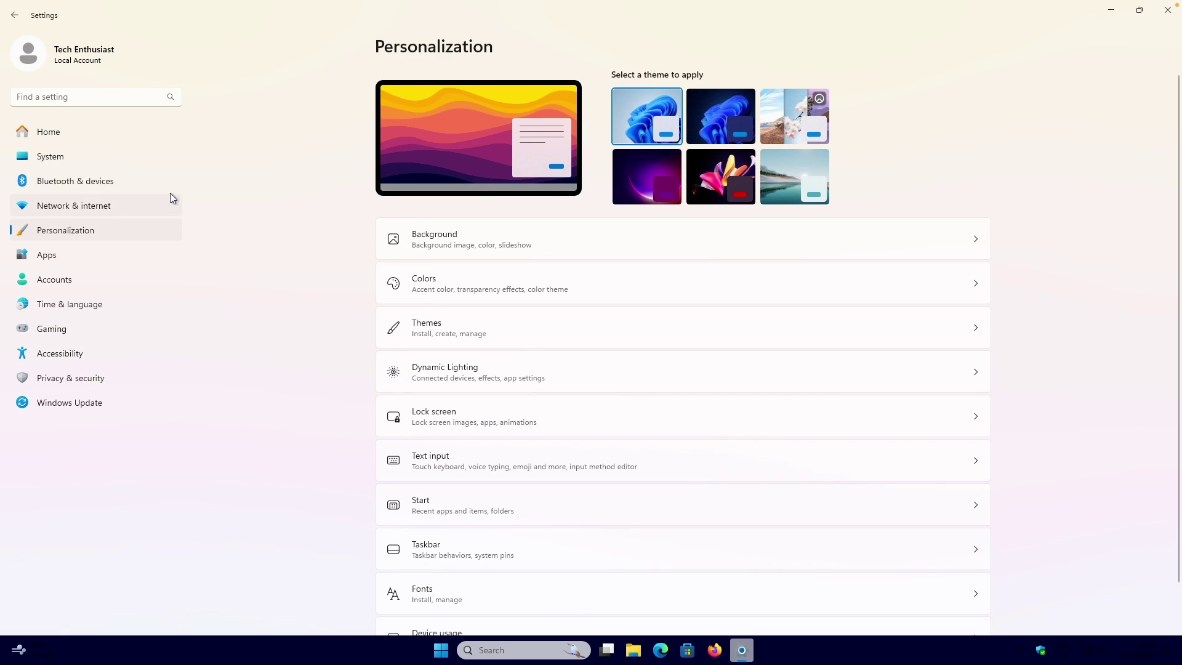
left_click(507, 282)
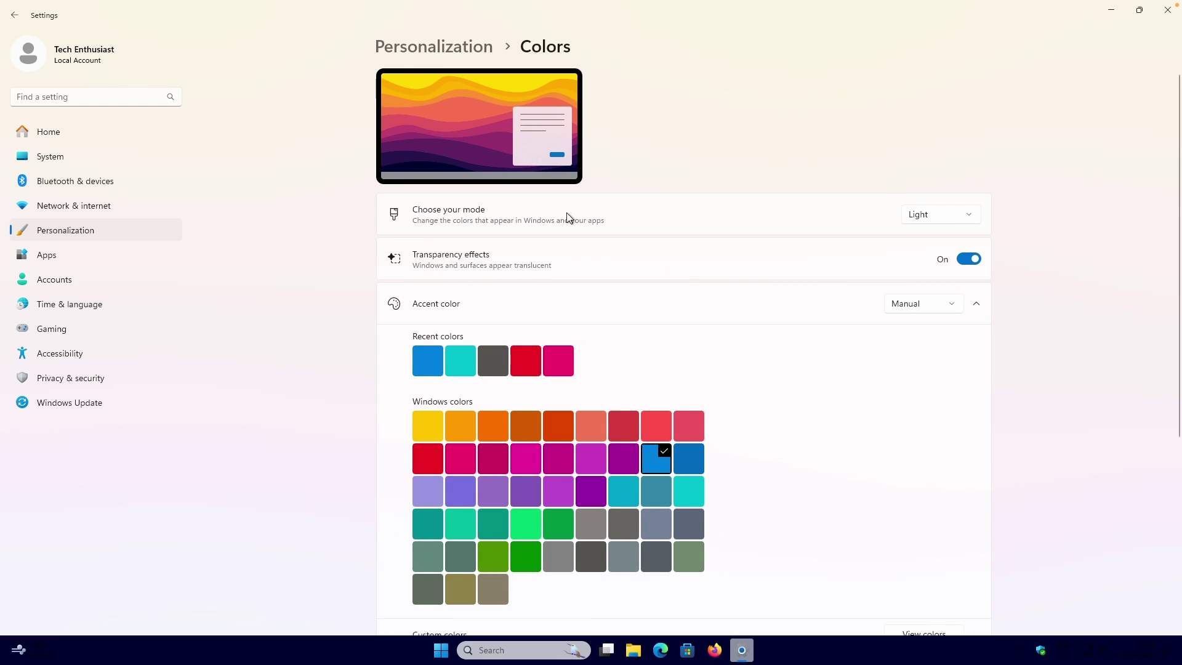
left_click(939, 213)
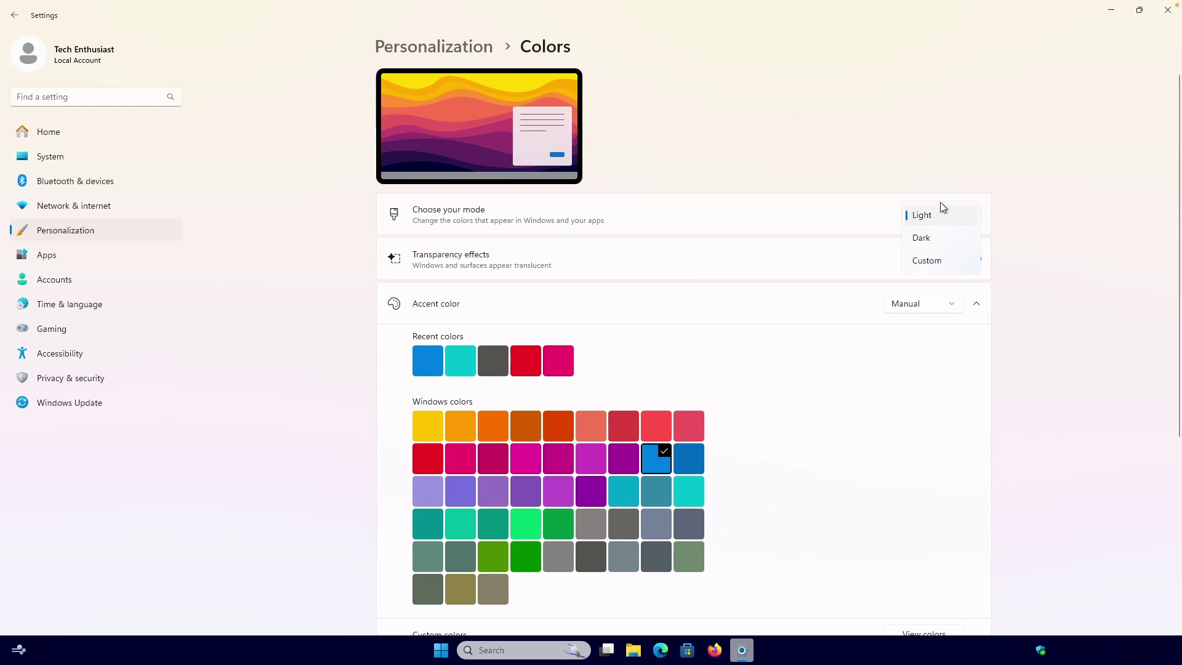
left_click(939, 240)
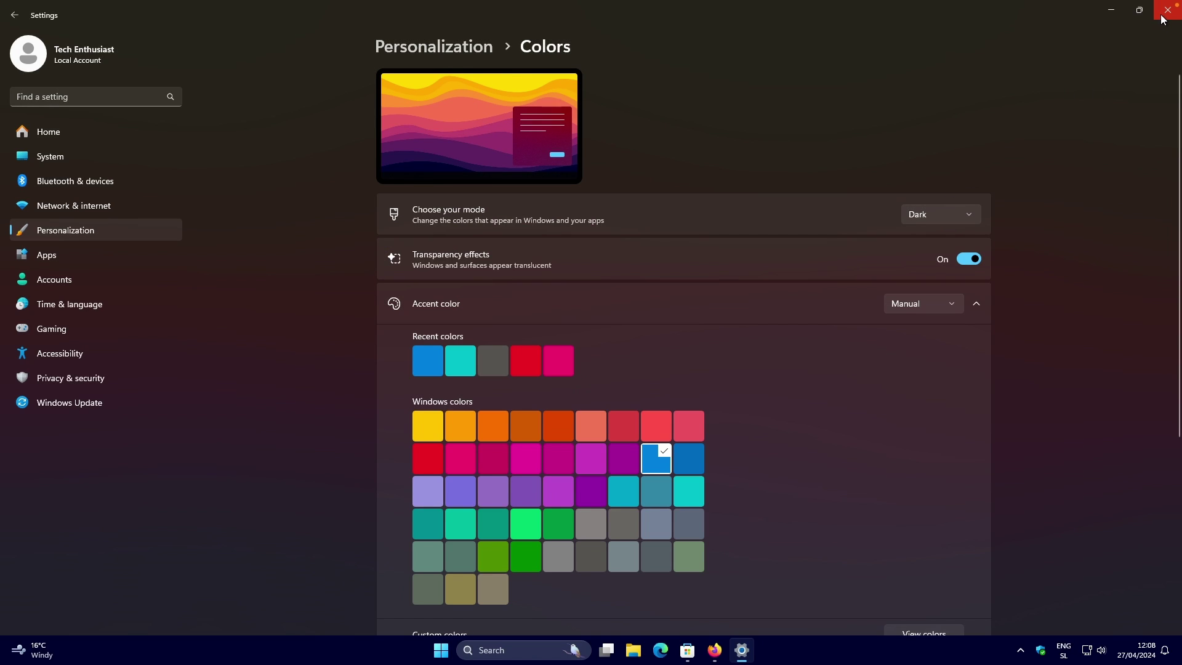
left_click(1165, 10)
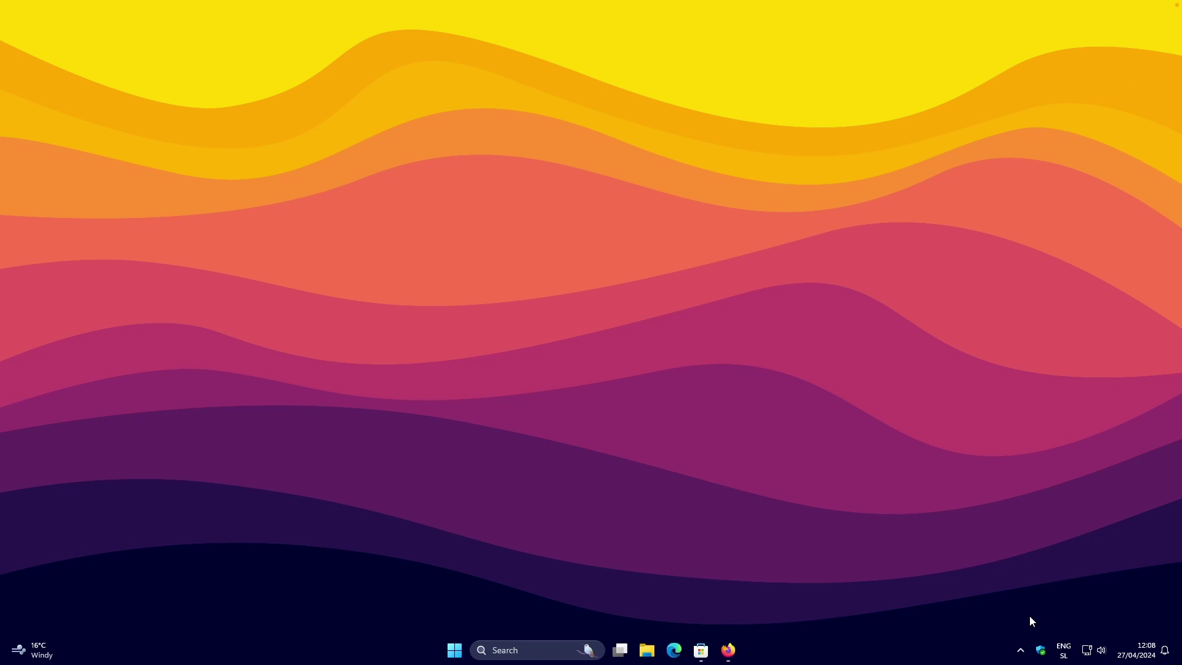
Examine the TranslucentTB tray options for the desktop and other taskbar states, leaving them as they are
left_click(1020, 651)
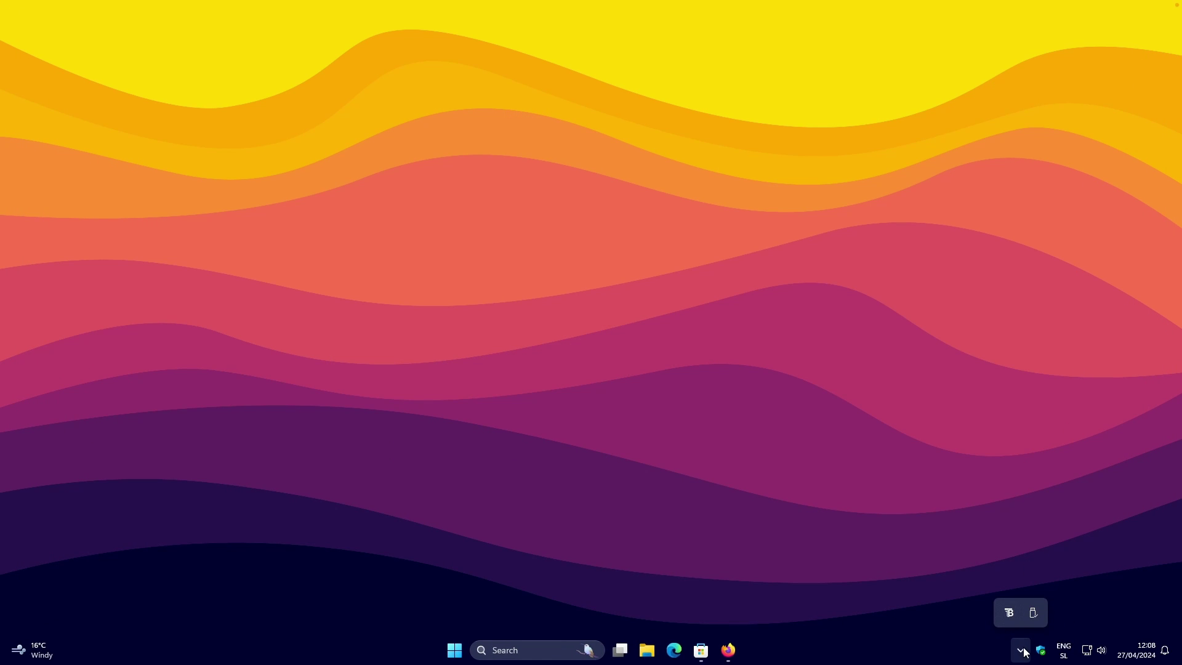
right_click(1010, 613)
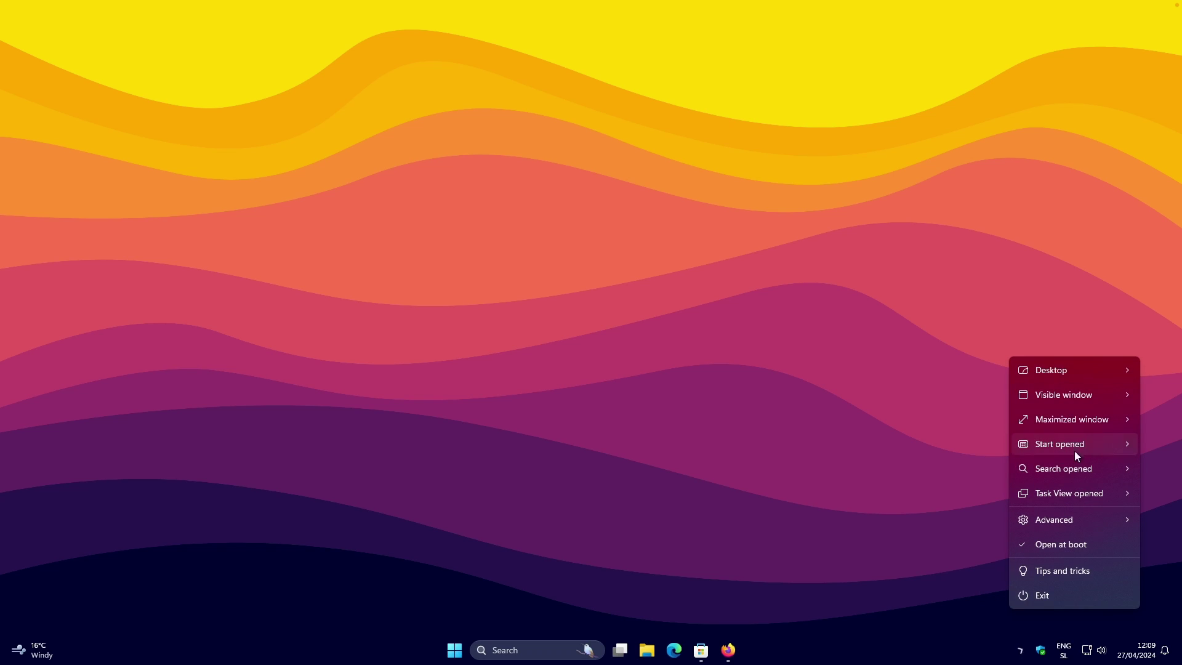
mouse_move(1066, 372)
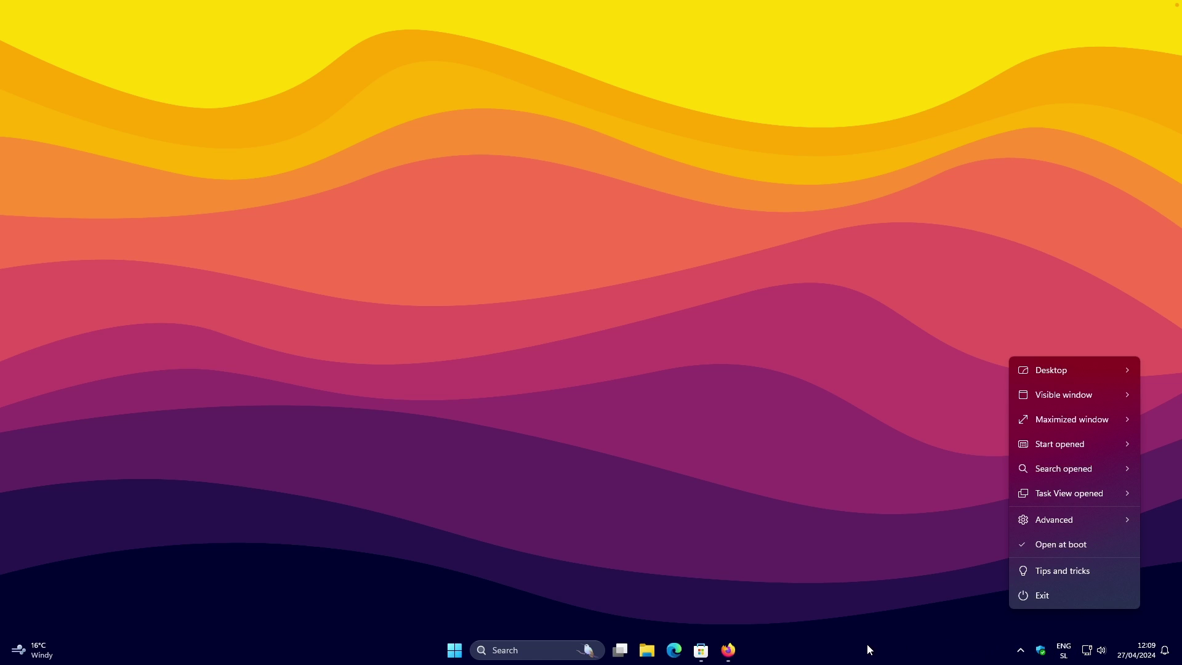
left_click(686, 534)
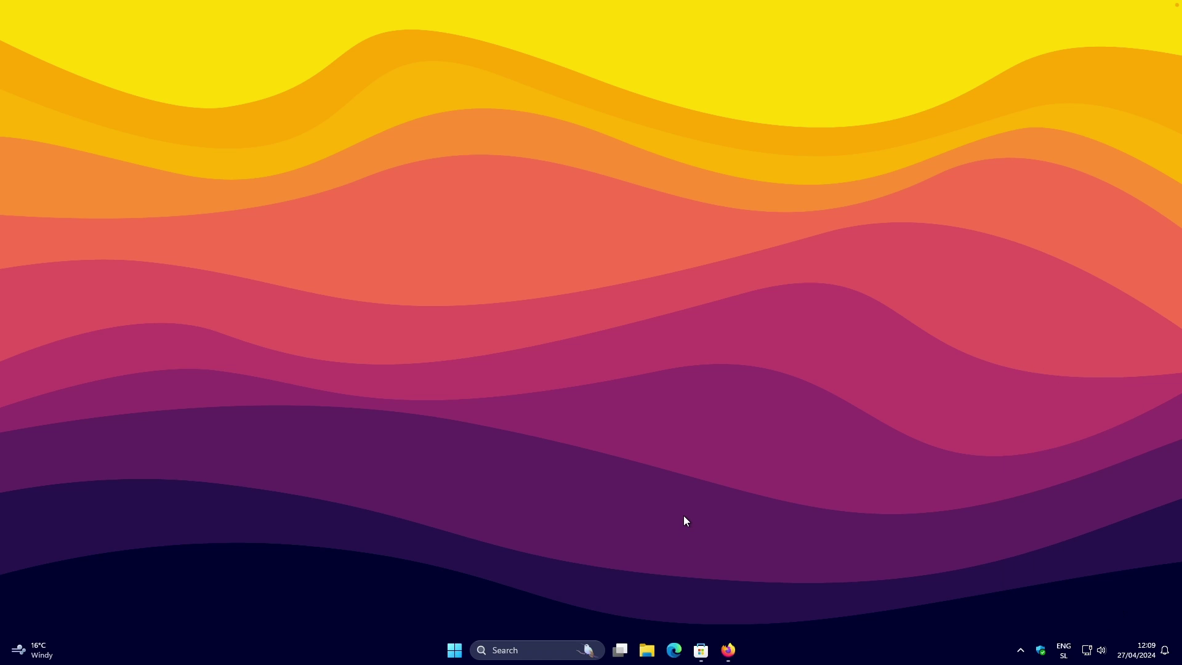
Switch to Firefox, search Google for "raycast wallpaper" and open the Raycast Wallpapers page
left_click(735, 647)
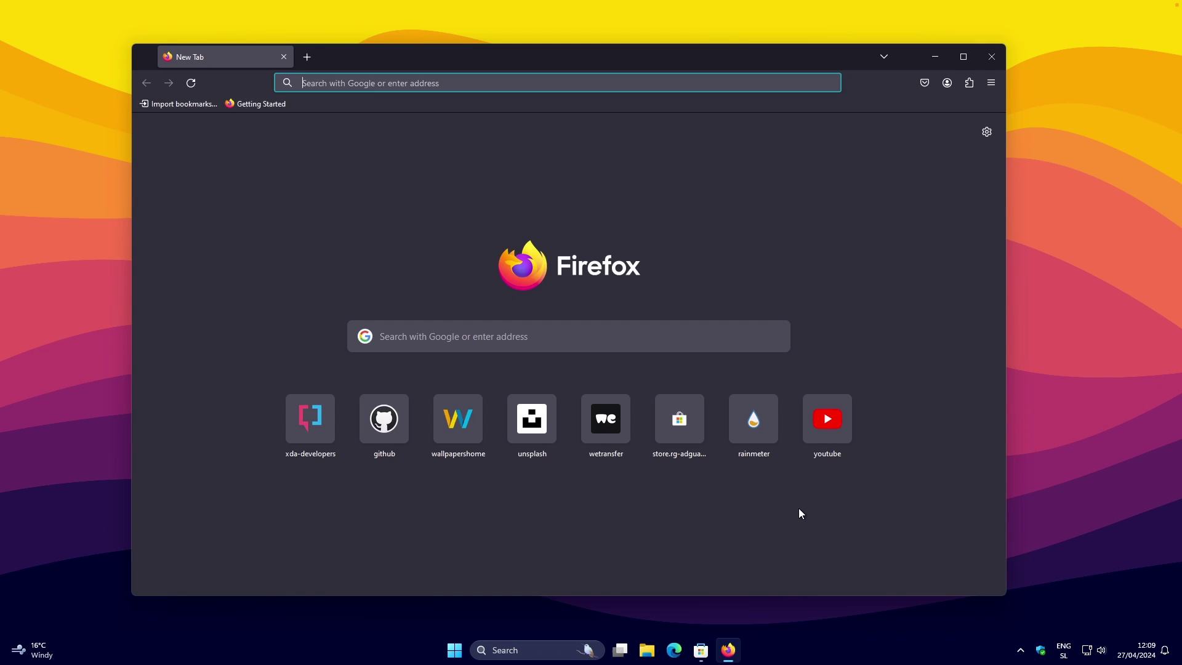
left_click(503, 86)
left_click(915, 187)
left_click(579, 84)
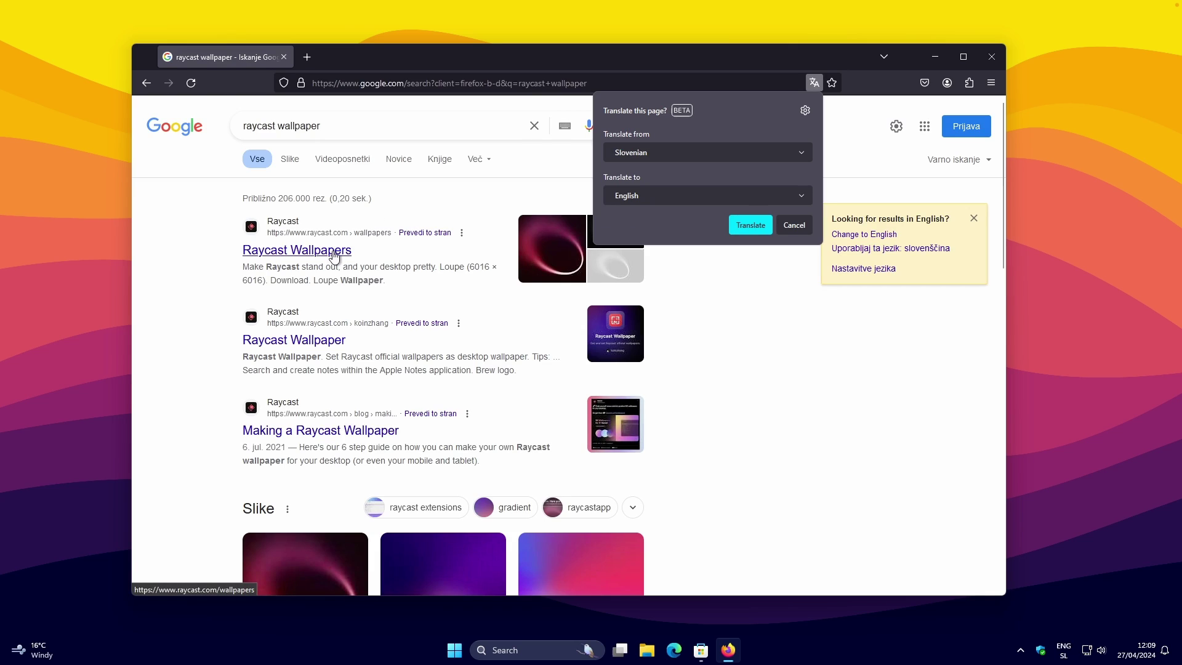
left_click(332, 248)
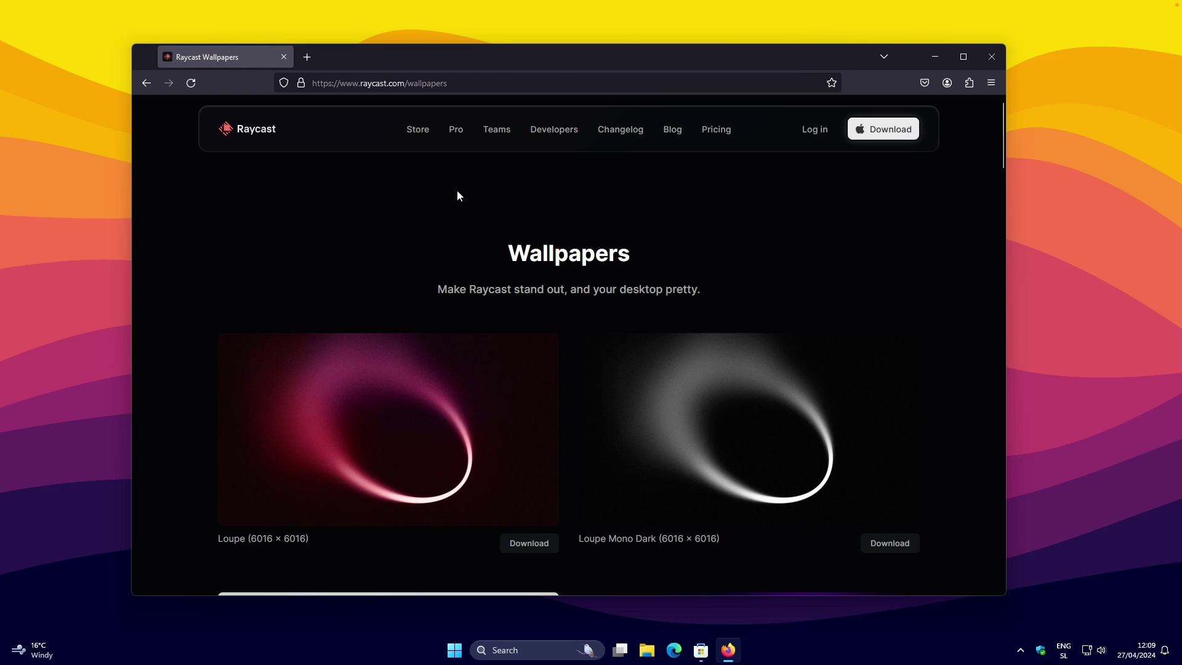
Download the Blob Red (6016 × 6016) wallpaper from the Raycast Wallpapers page
scroll(473, 205, "down", 10)
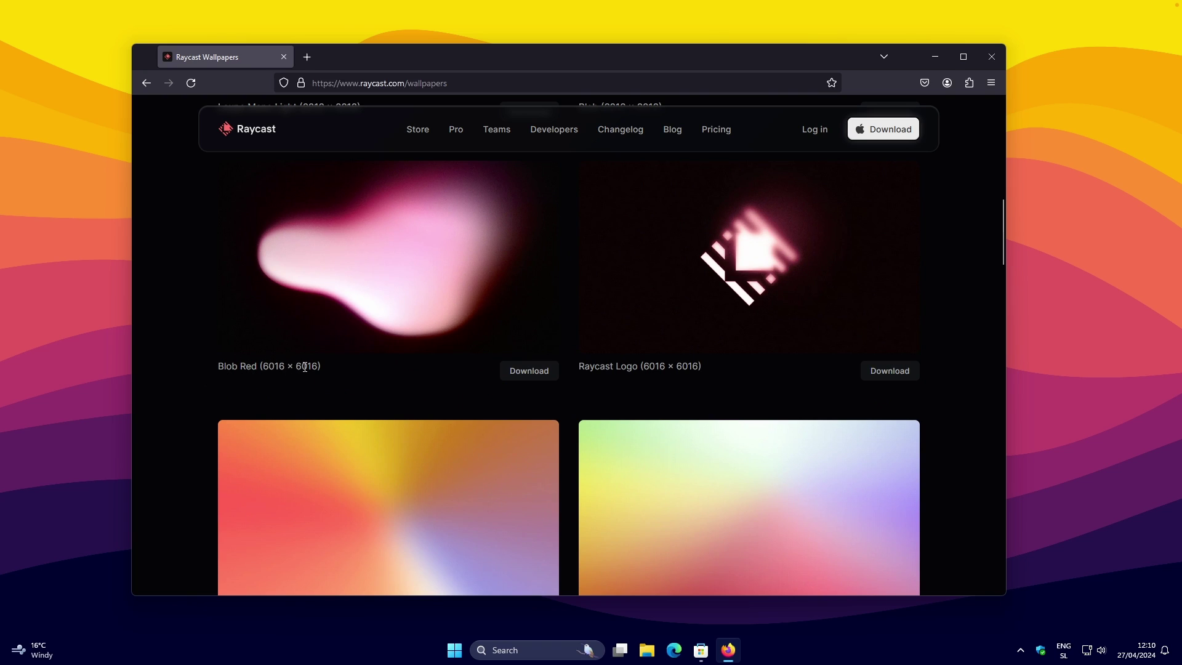
left_click_drag(324, 368, 259, 367)
left_click(530, 372)
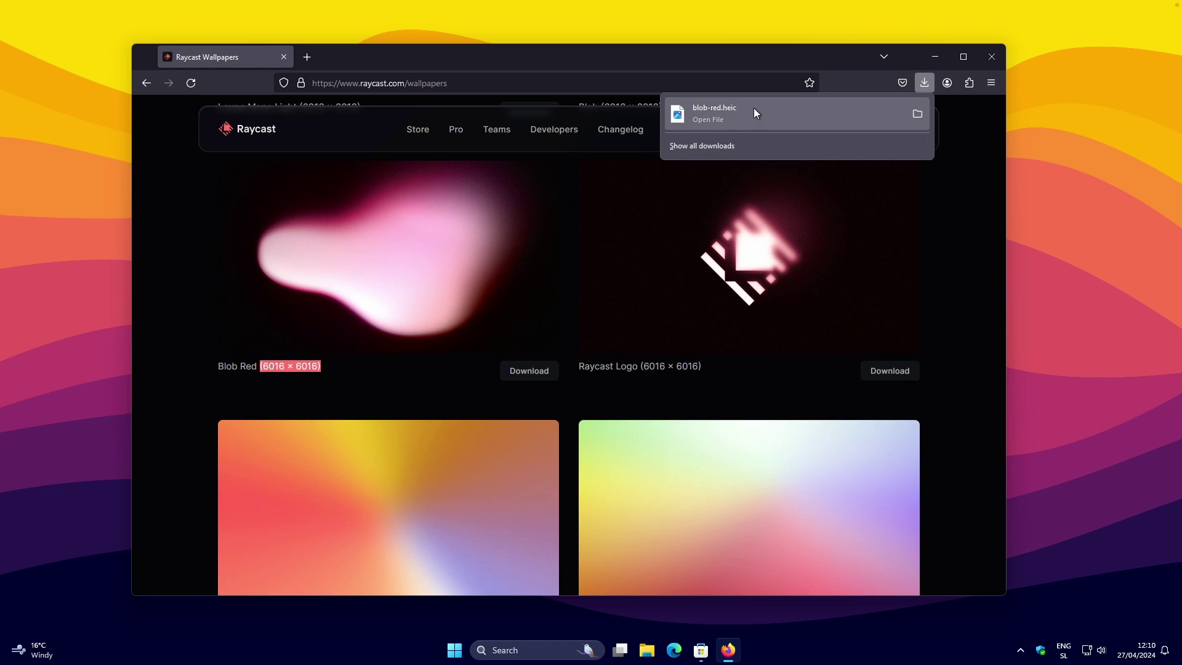
Search for "heic to png" in a new browser tab and open CloudConvert's HEIC to PNG Converter
key("ctrl+t")
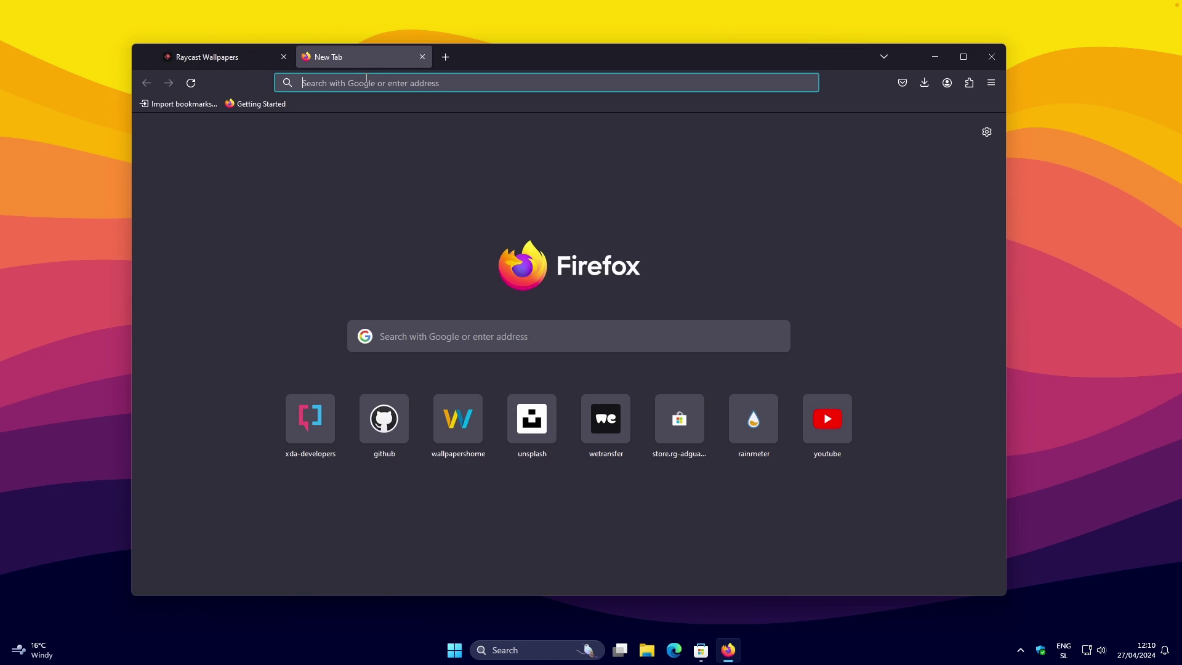
left_click(391, 83)
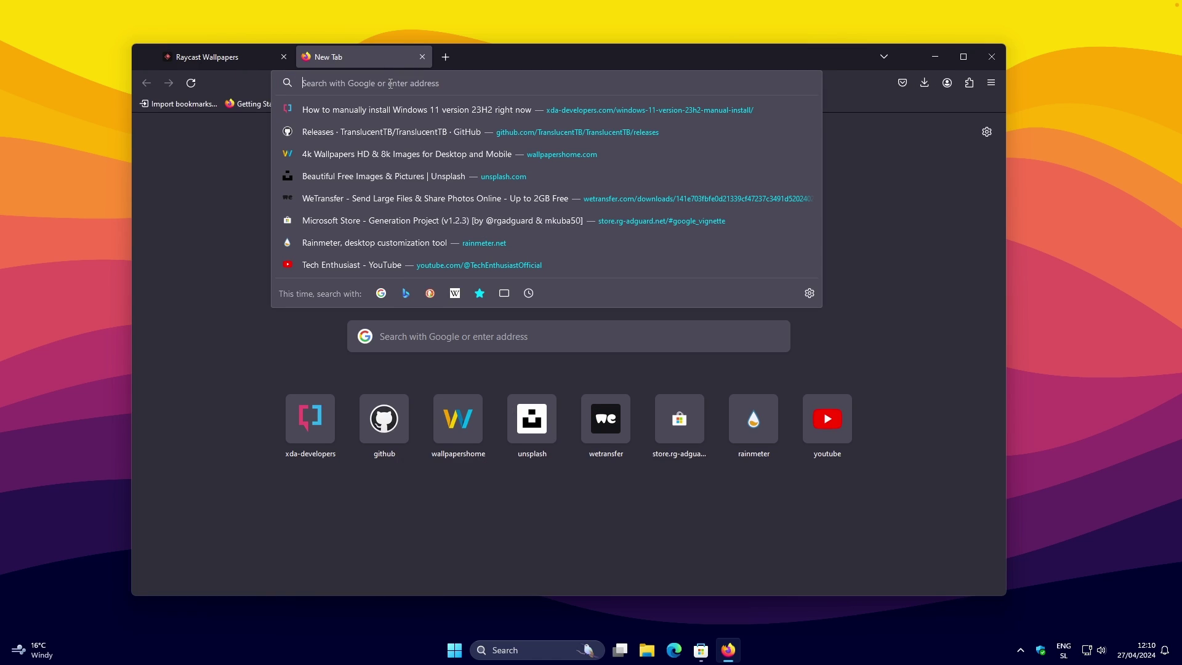
type("hei")
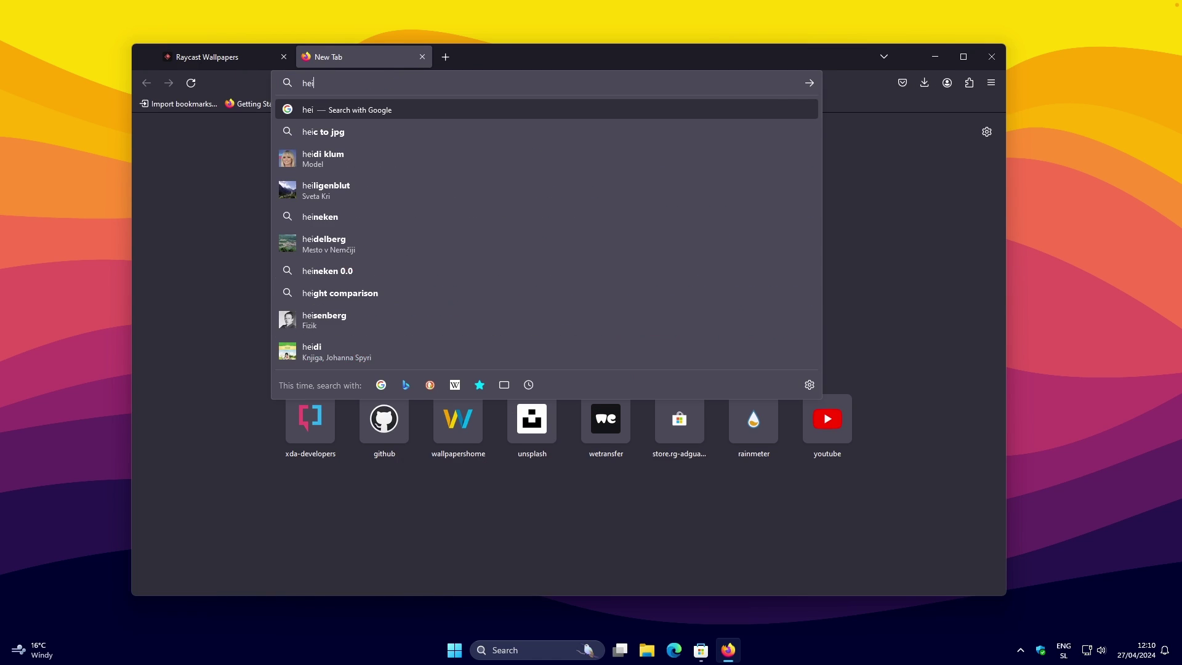
type("c to p")
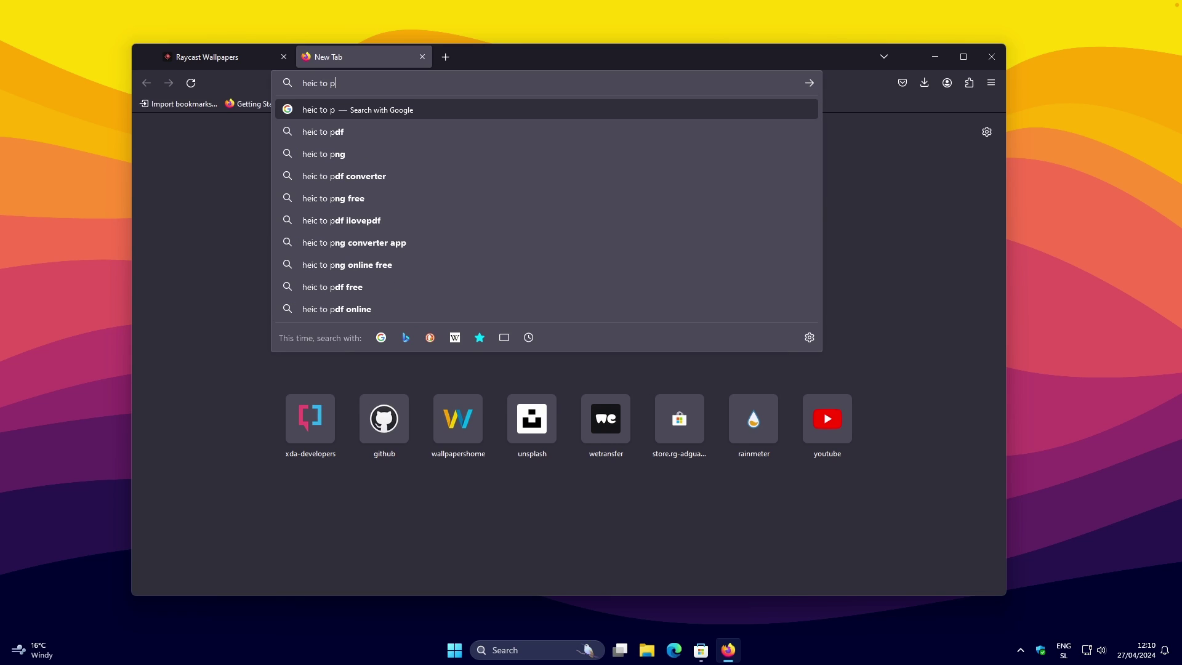
type("ng")
key("Return")
left_click(256, 253)
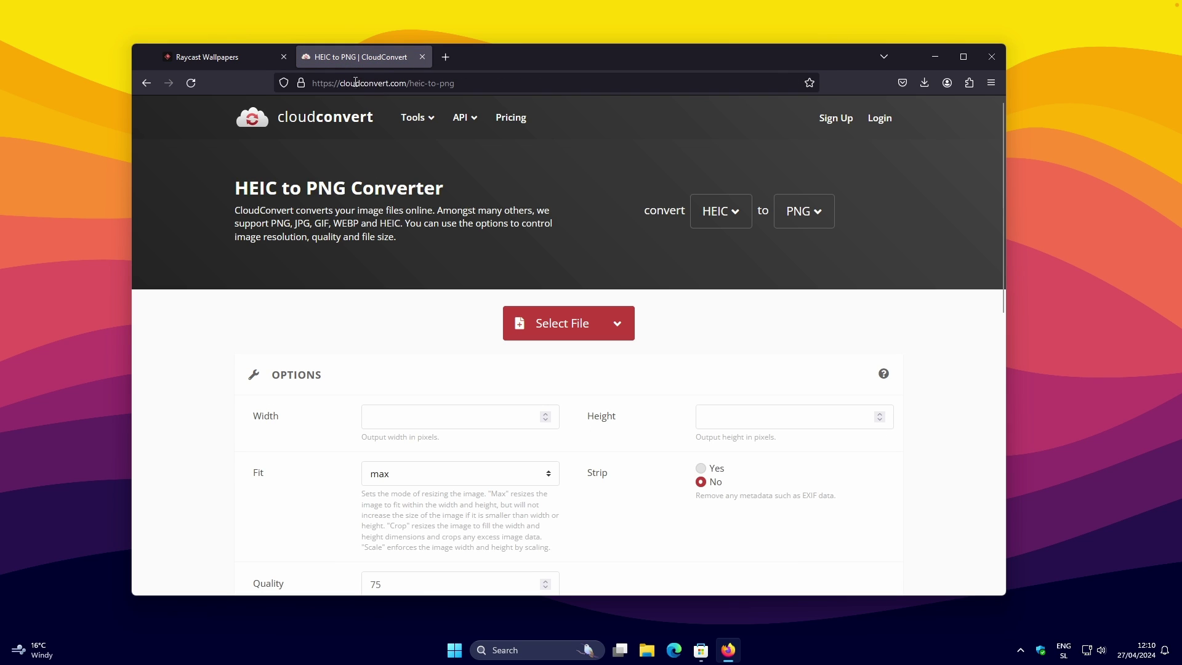
Load blob-red.heic from the Downloads folder into CloudConvert's HEIC to PNG converter
left_click(430, 83)
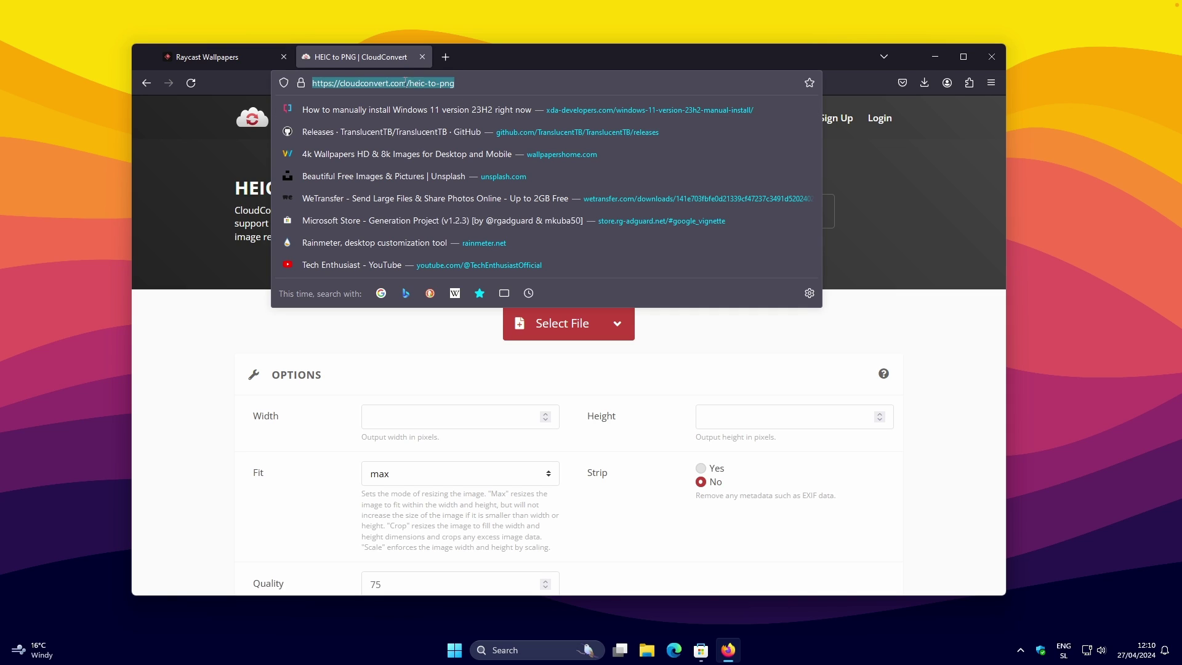
left_click(577, 326)
left_click(577, 326)
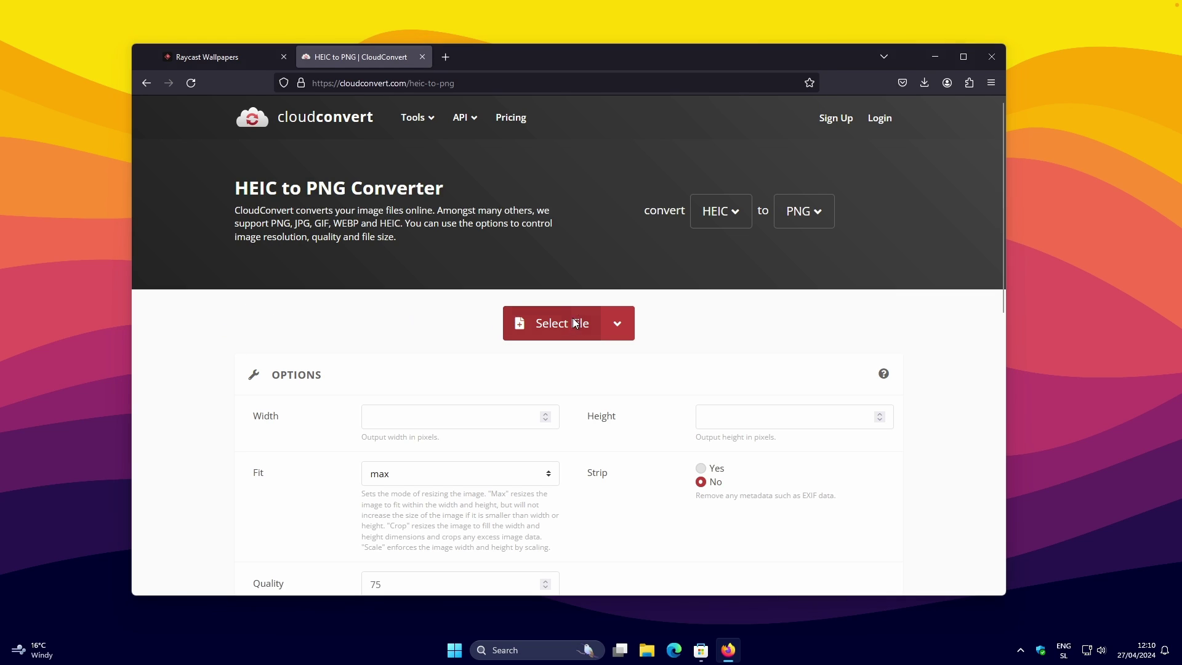
left_click(193, 233)
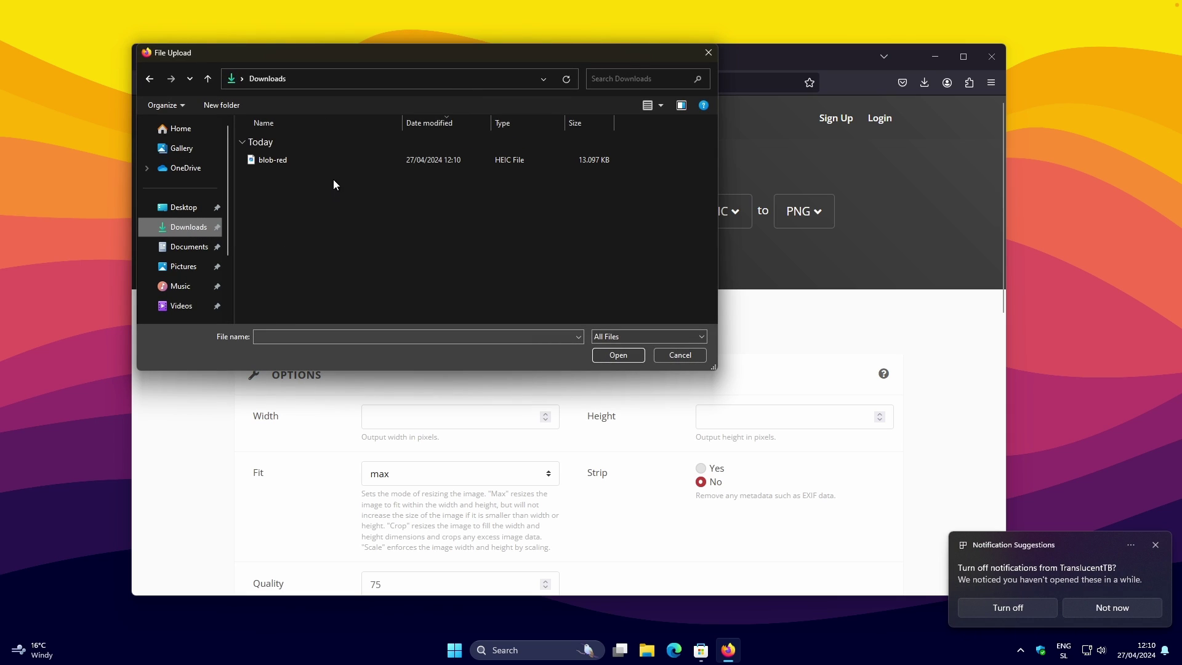
left_click(316, 160)
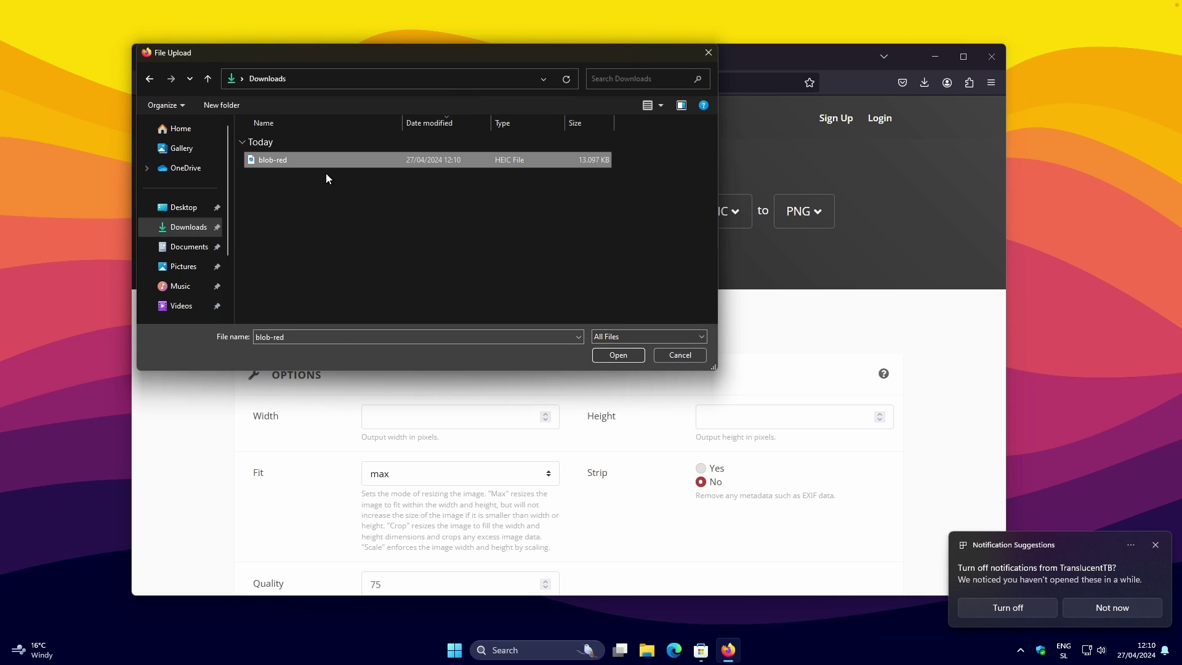
left_click(621, 355)
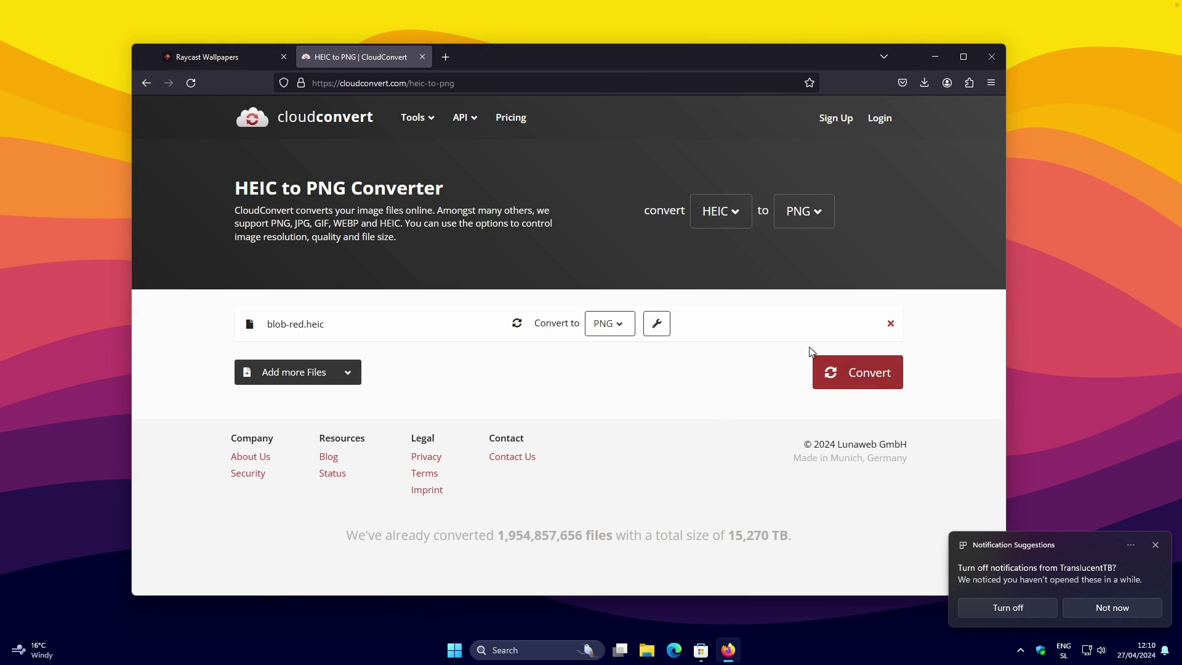
Try to convert blob-red.heic with PNG as the output format, and close the converter tab
left_click(619, 334)
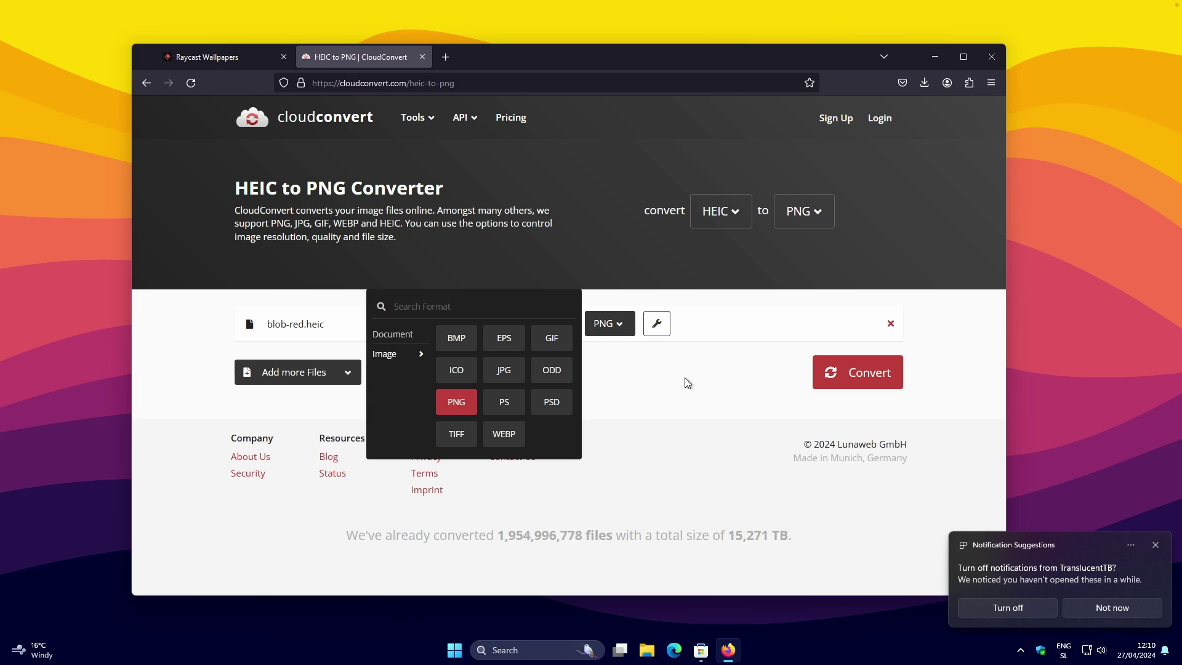
left_click(622, 335)
left_click(844, 382)
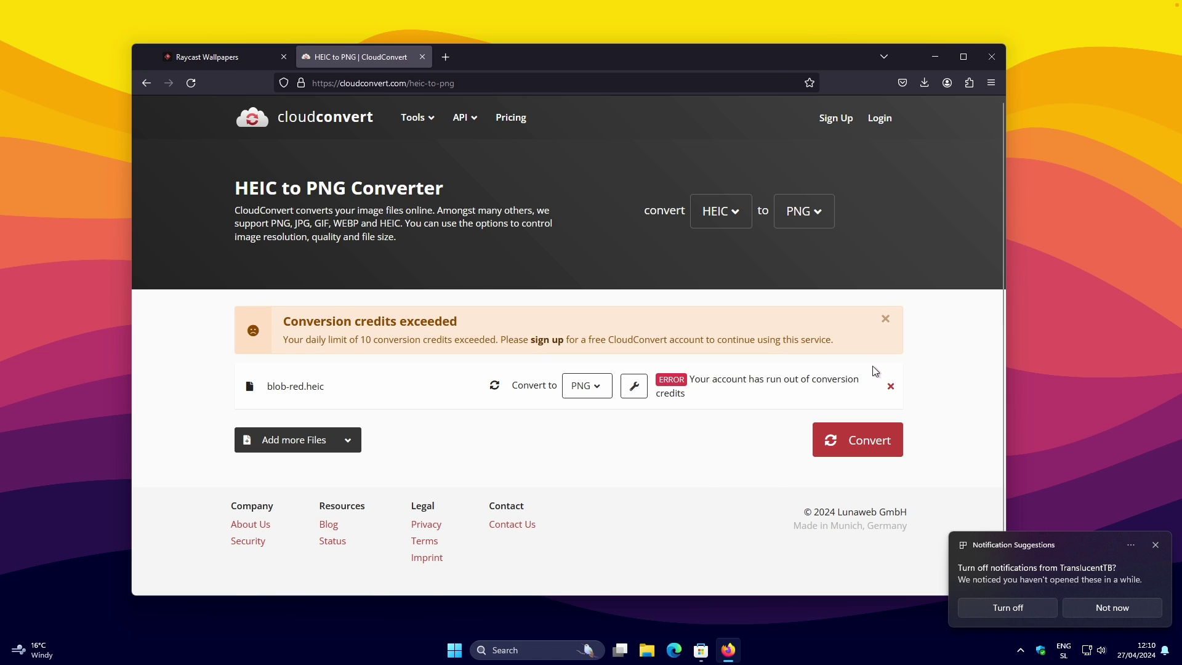
key("ctrl+w")
Open the folder containing the downloaded blob-red.png, set that image as the desktop background and show the desktop
left_click(901, 83)
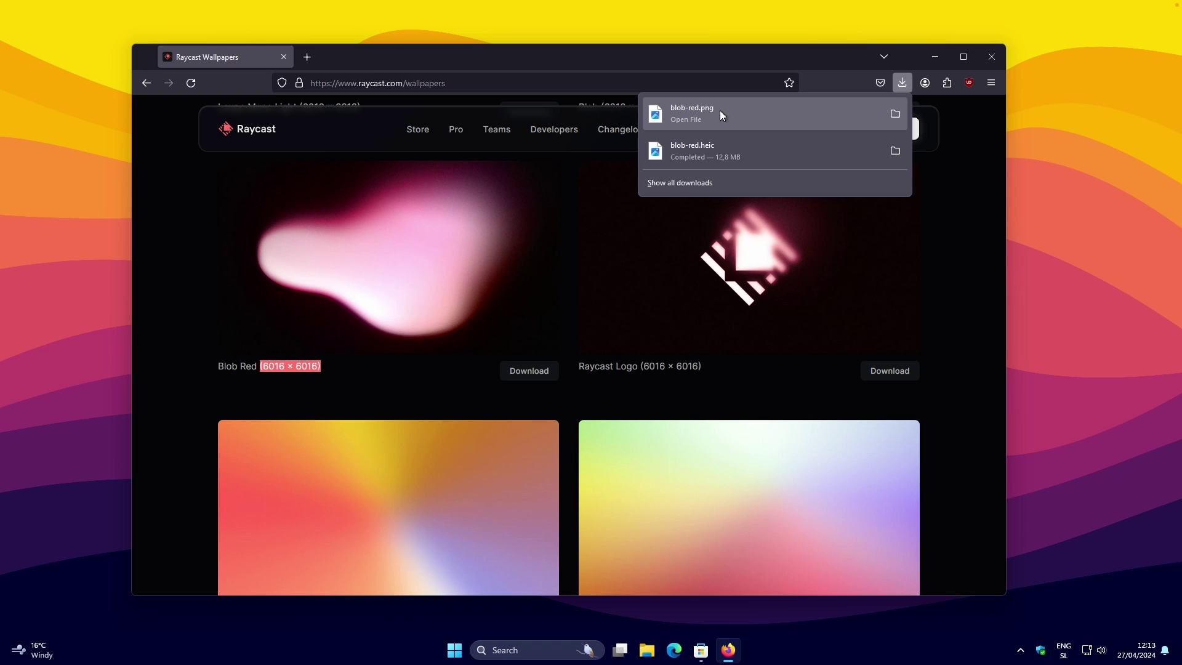
left_click(894, 113)
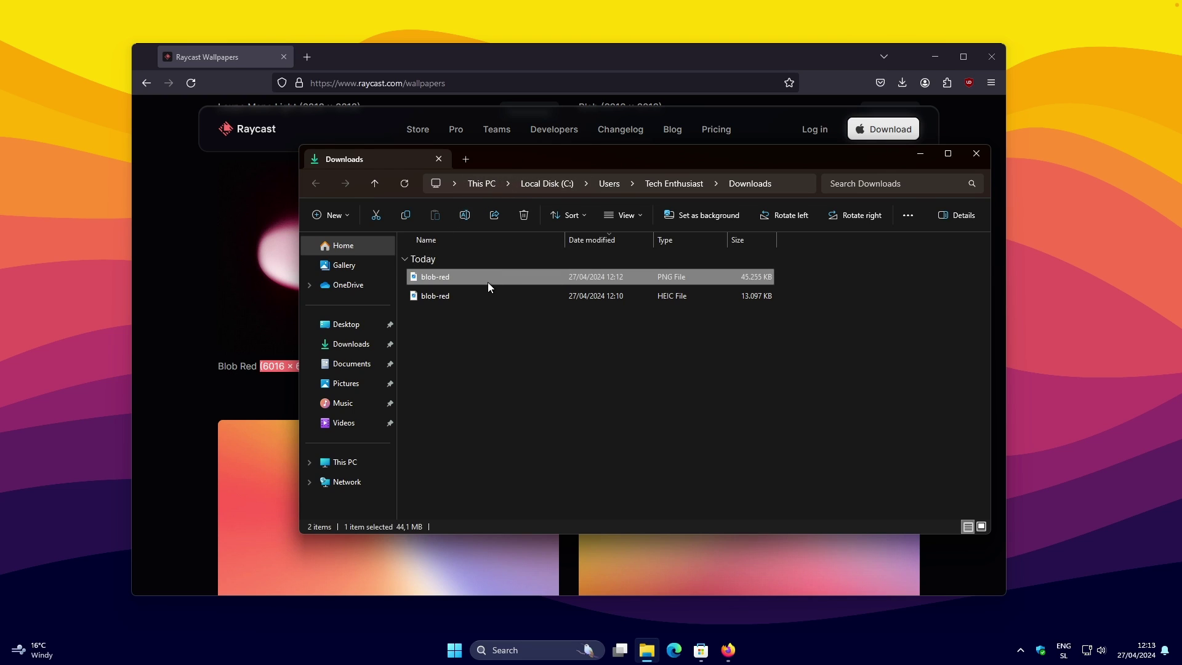
left_click(703, 215)
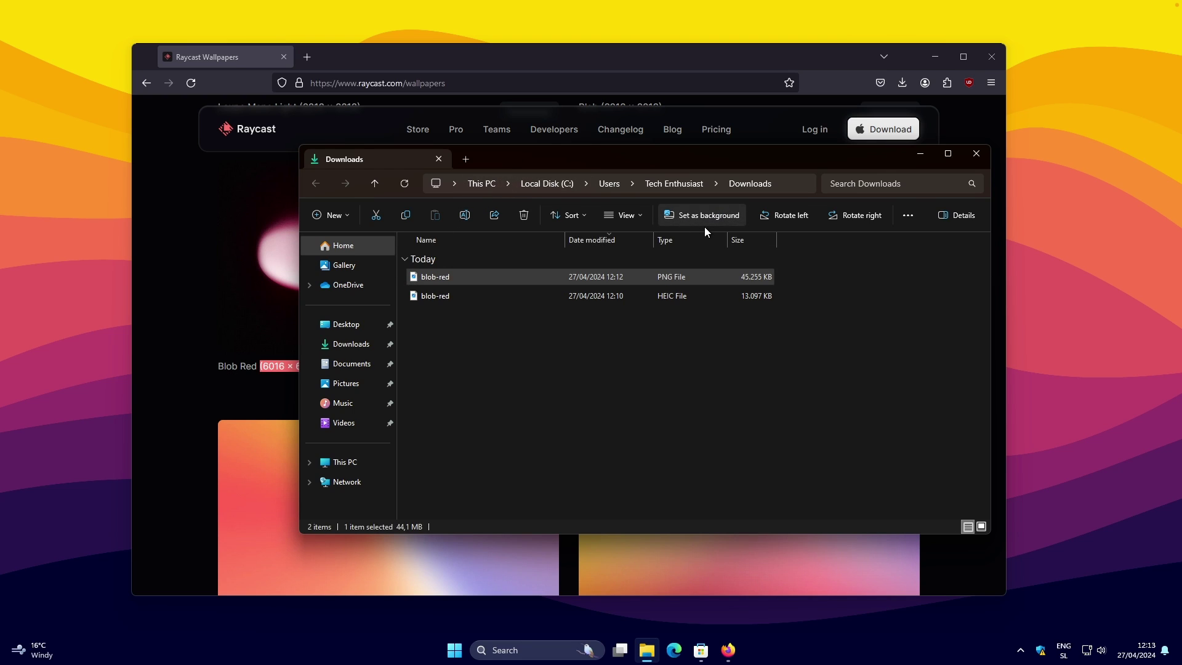
key("super+d")
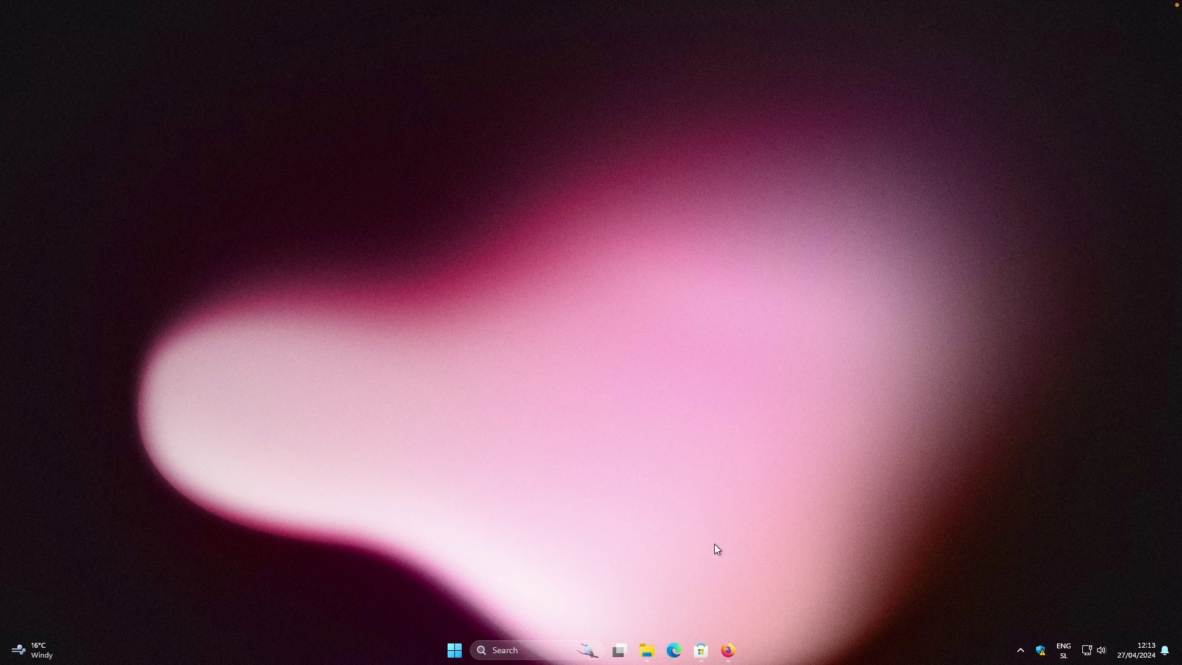
Return to Firefox, find the Rainmeter website and download the Rainmeter 4.5.18 release
left_click(732, 649)
left_click(432, 83)
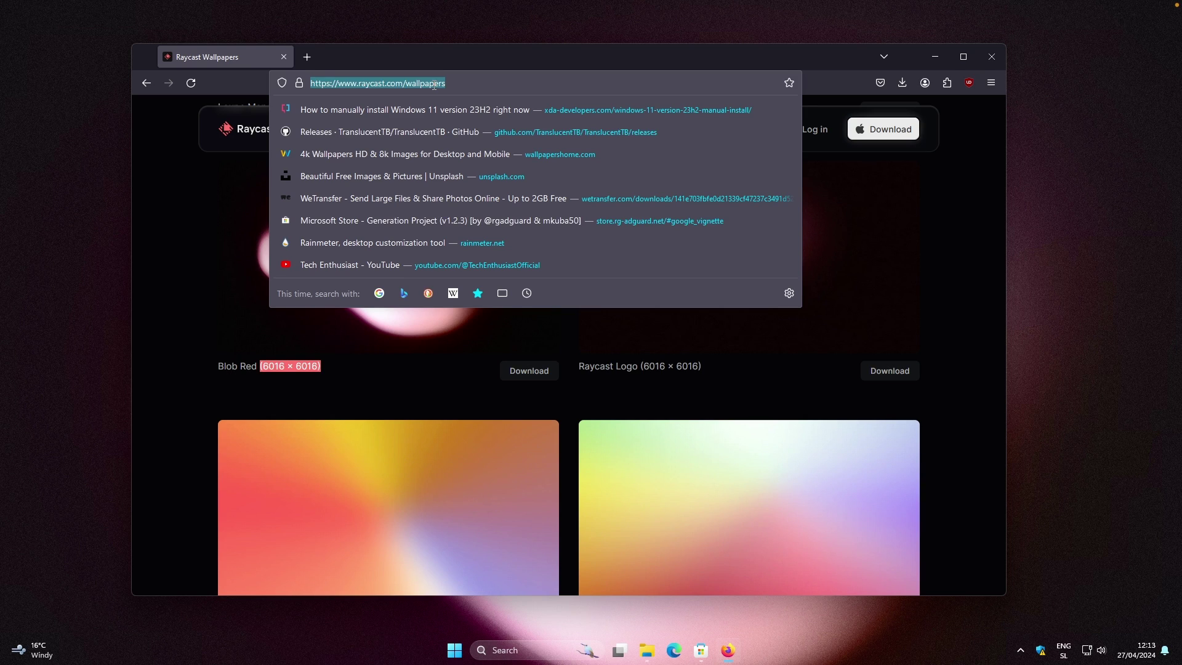
type("ra")
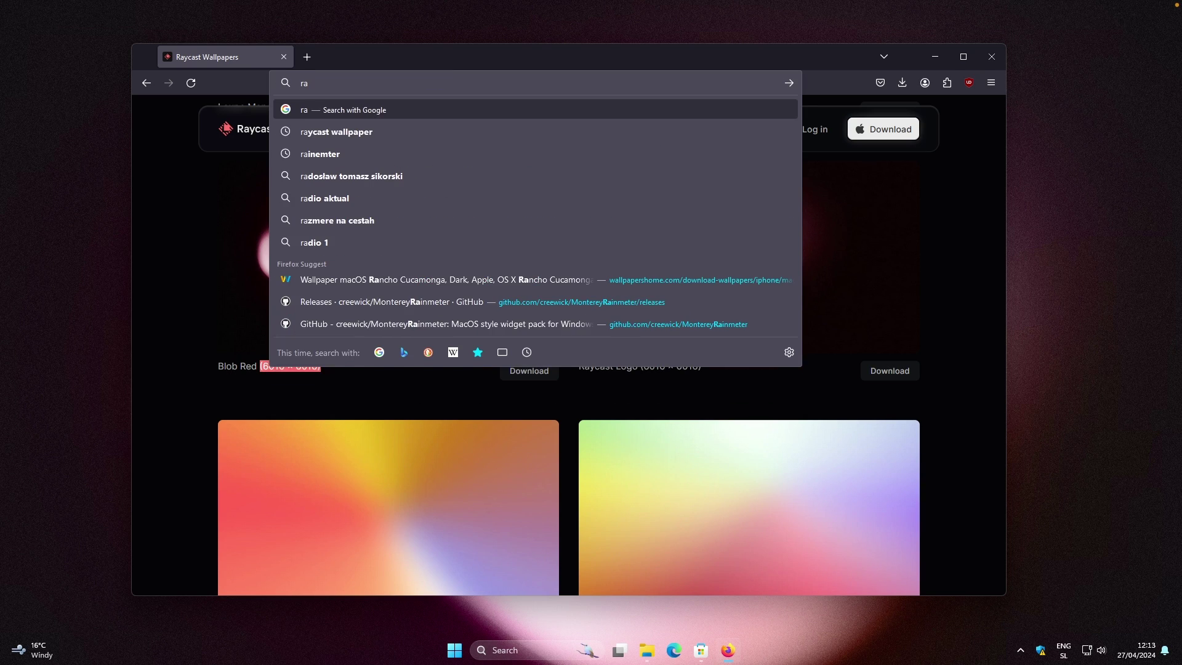
left_click(445, 162)
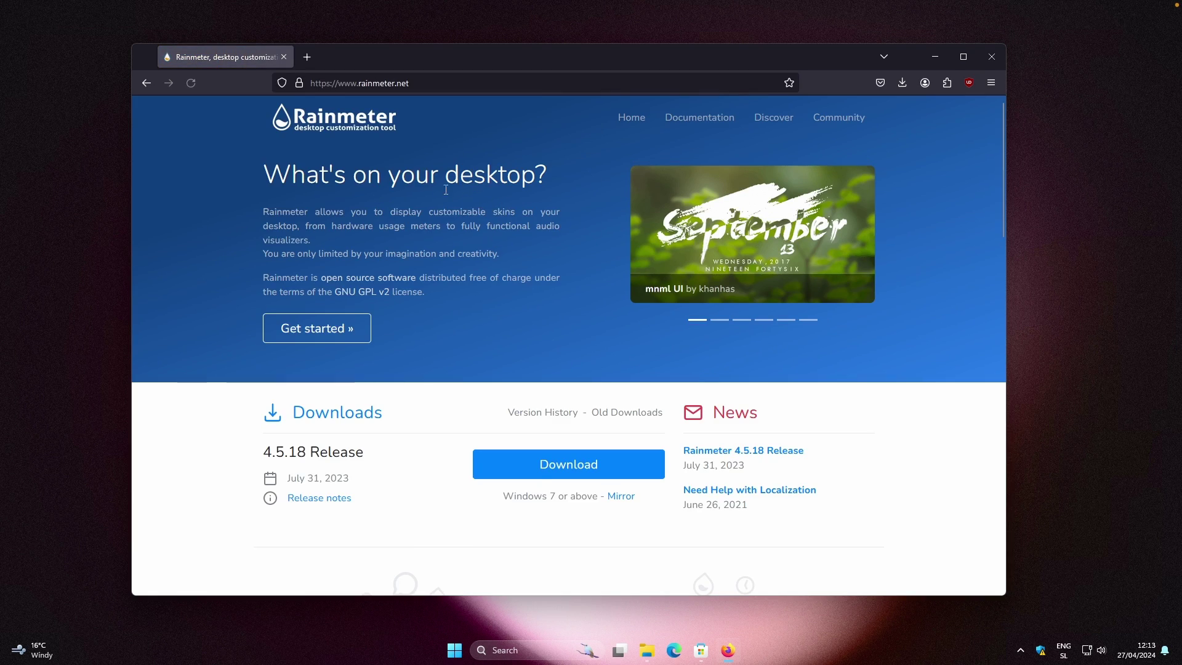
left_click(585, 466)
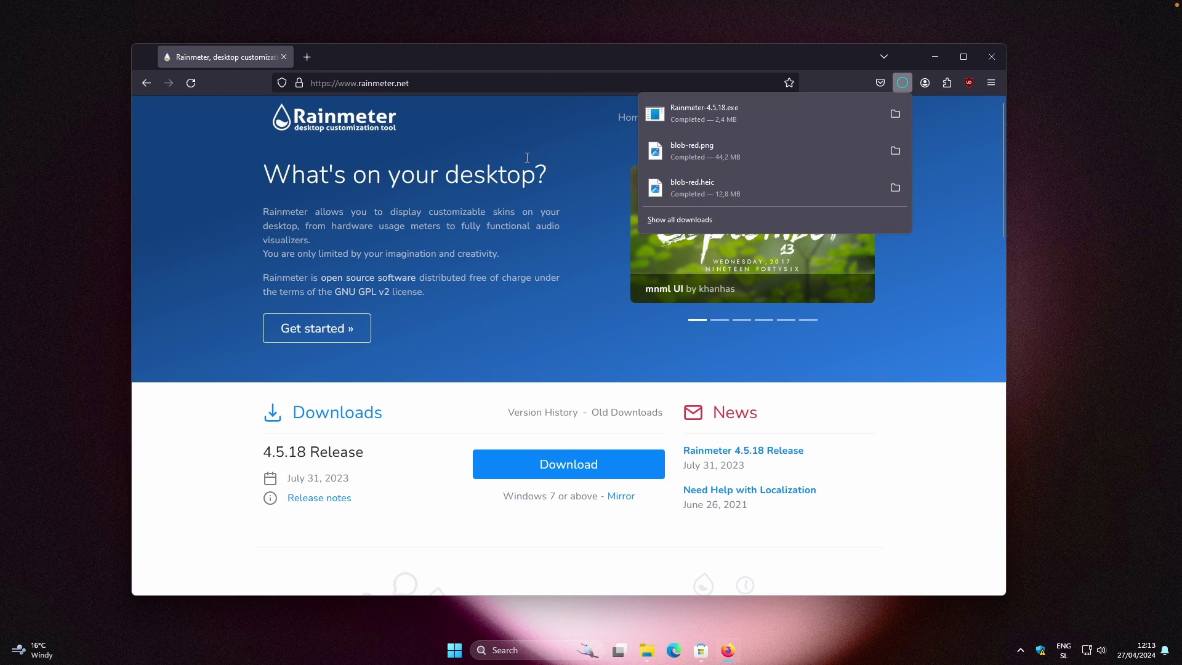
Run Rainmeter-4.5.18.exe and install Rainmeter using the recommended standard installation
left_click(747, 110)
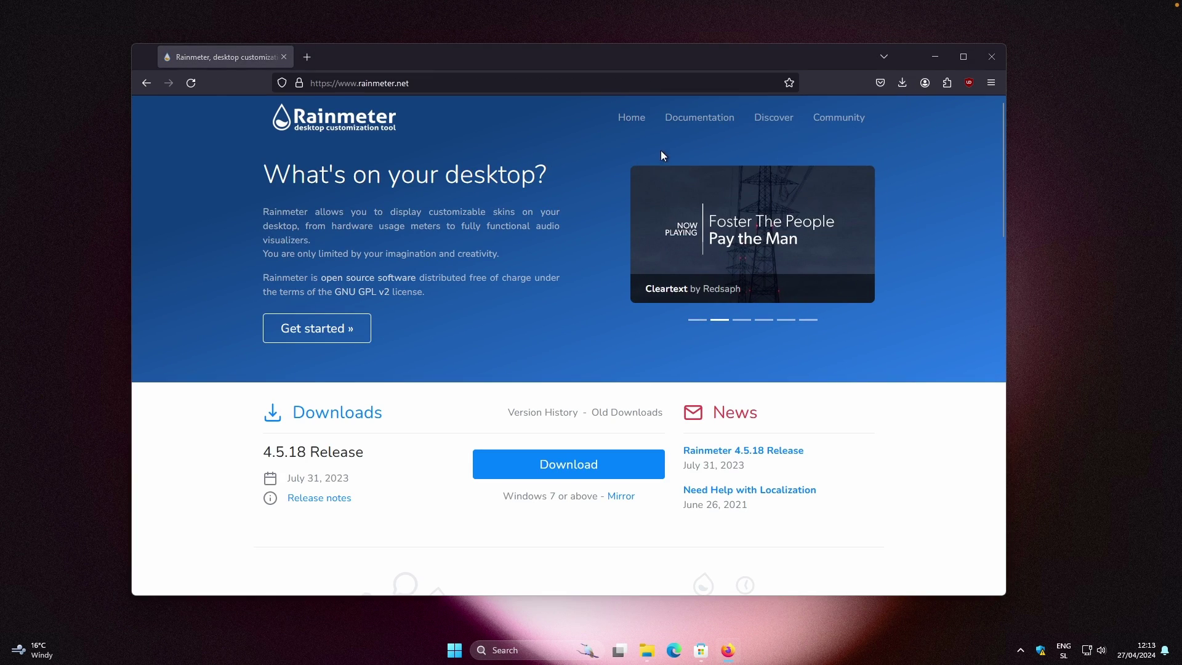
left_click(594, 348)
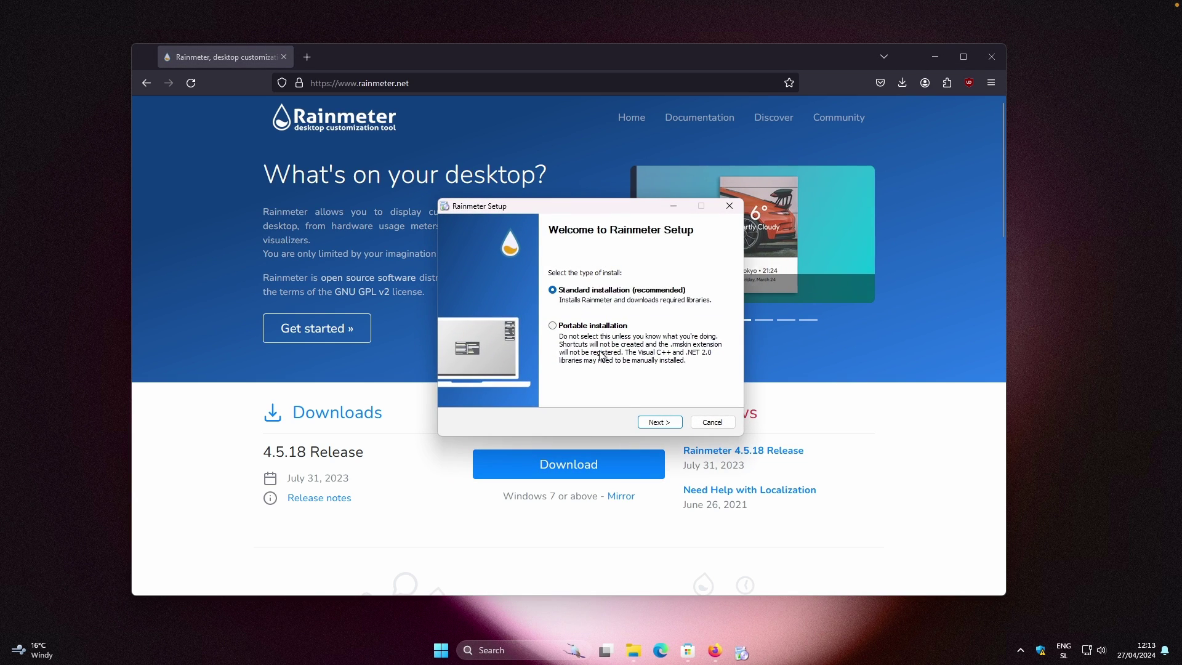
left_click(660, 421)
left_click(659, 423)
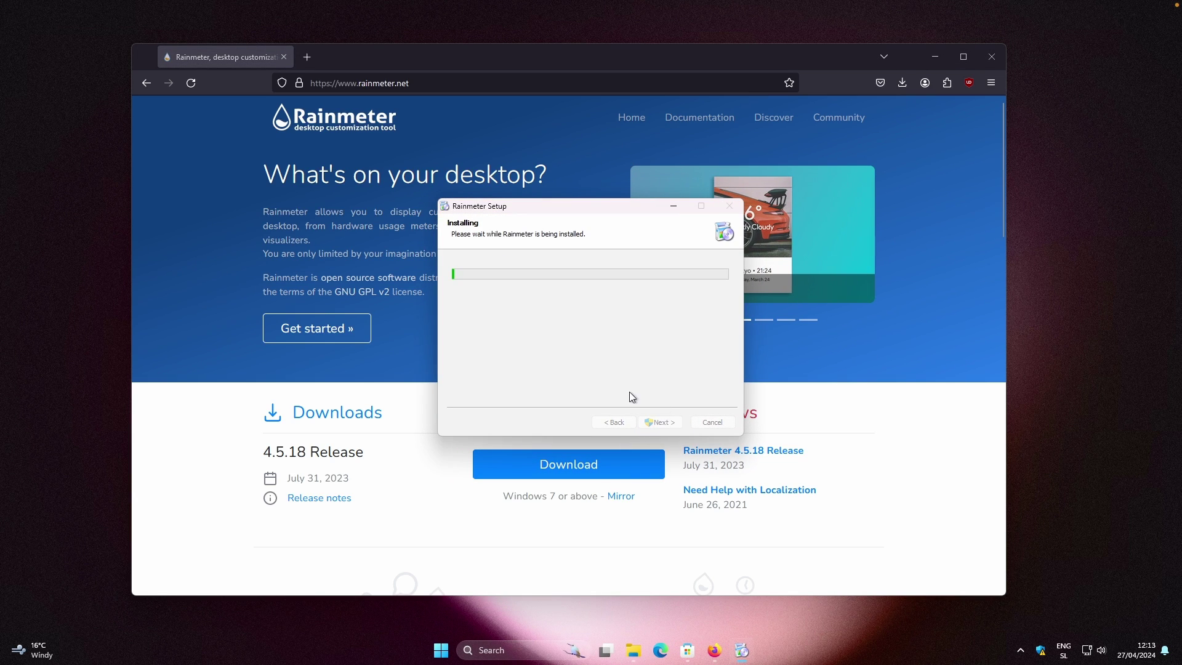
left_click(556, 428)
left_click(660, 422)
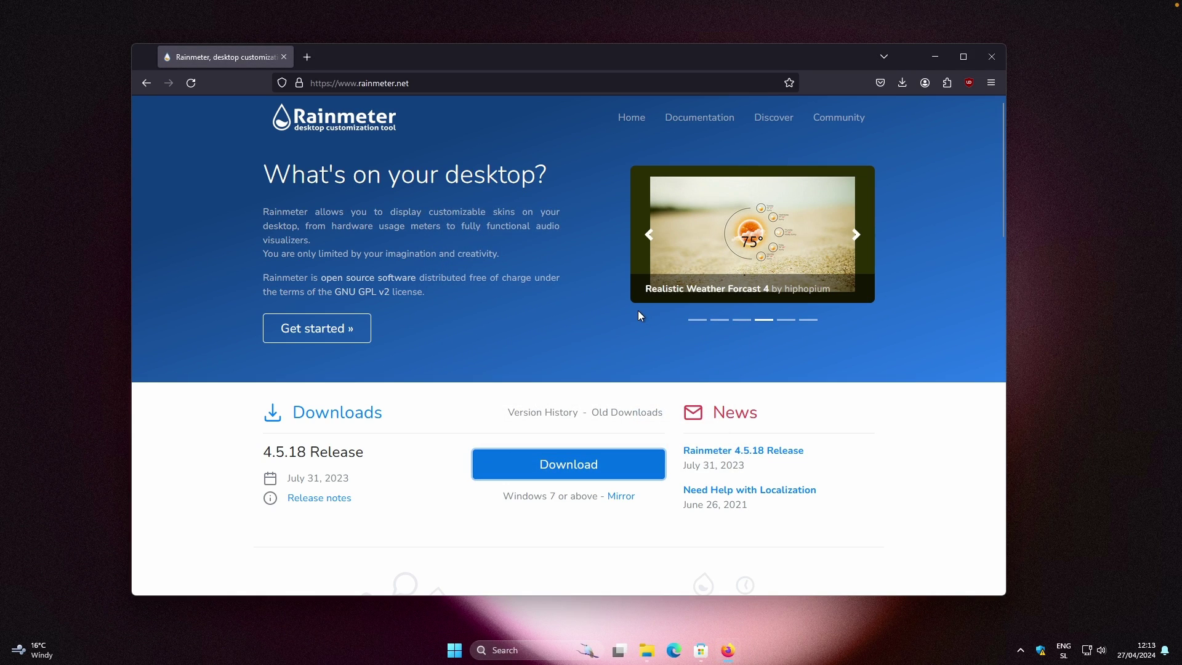
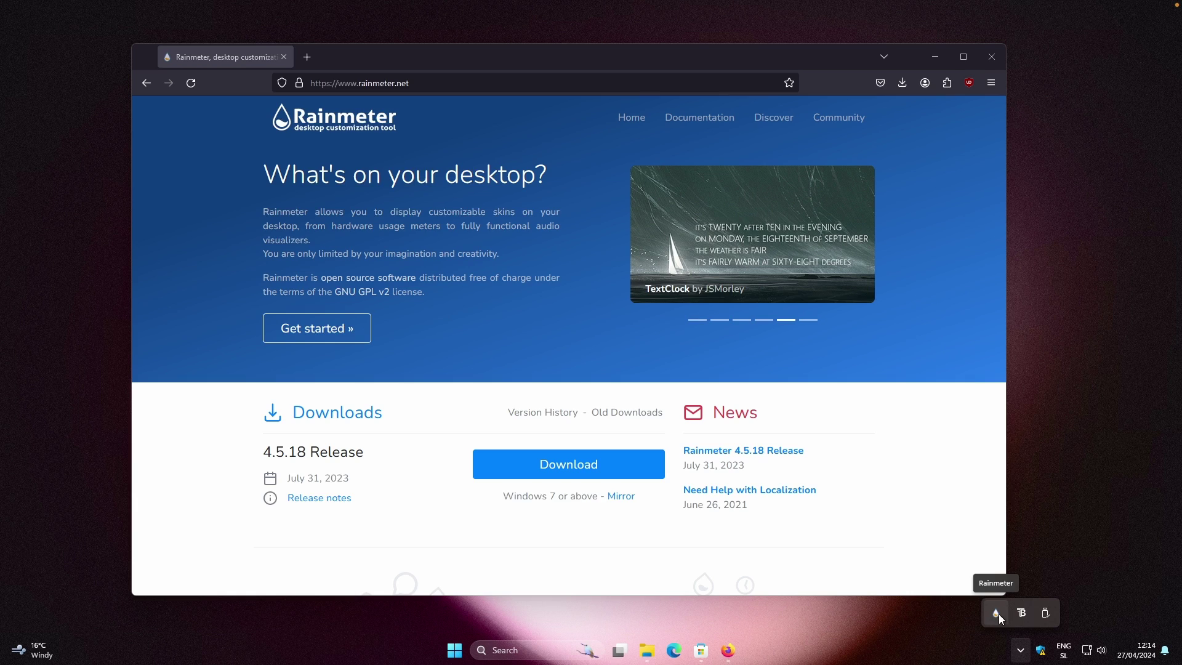
left_click(467, 207)
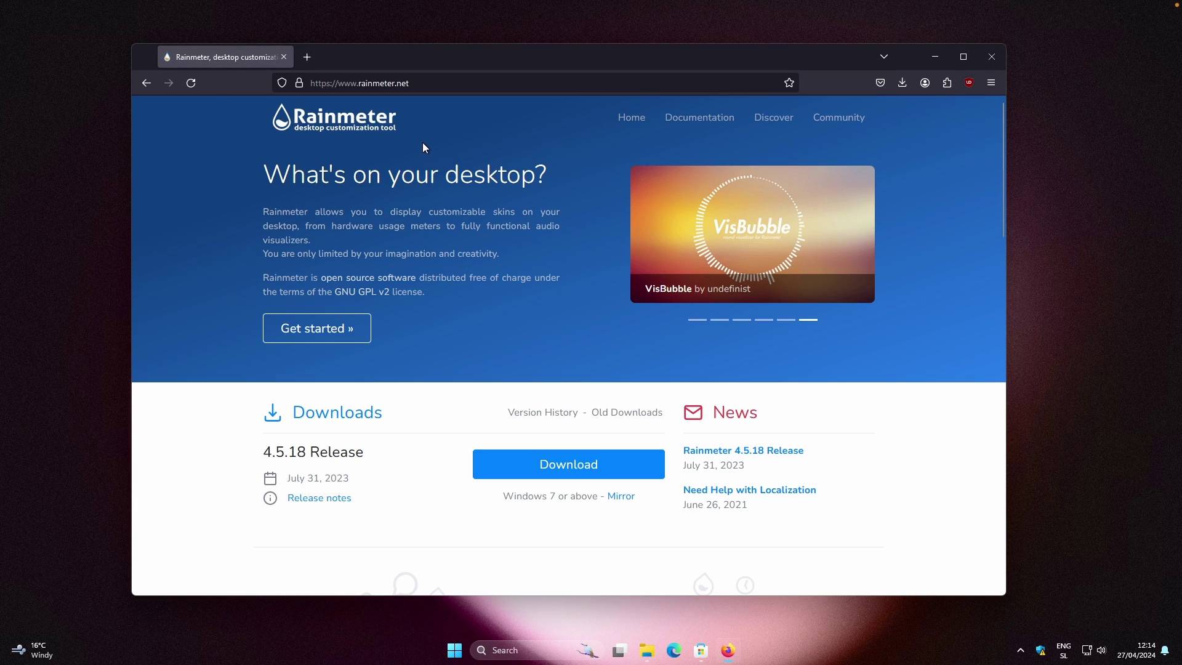
Search for "mond rainmeter skin" in a new browser tab and download mond.rmskin from its VisualSkins page
left_click(307, 57)
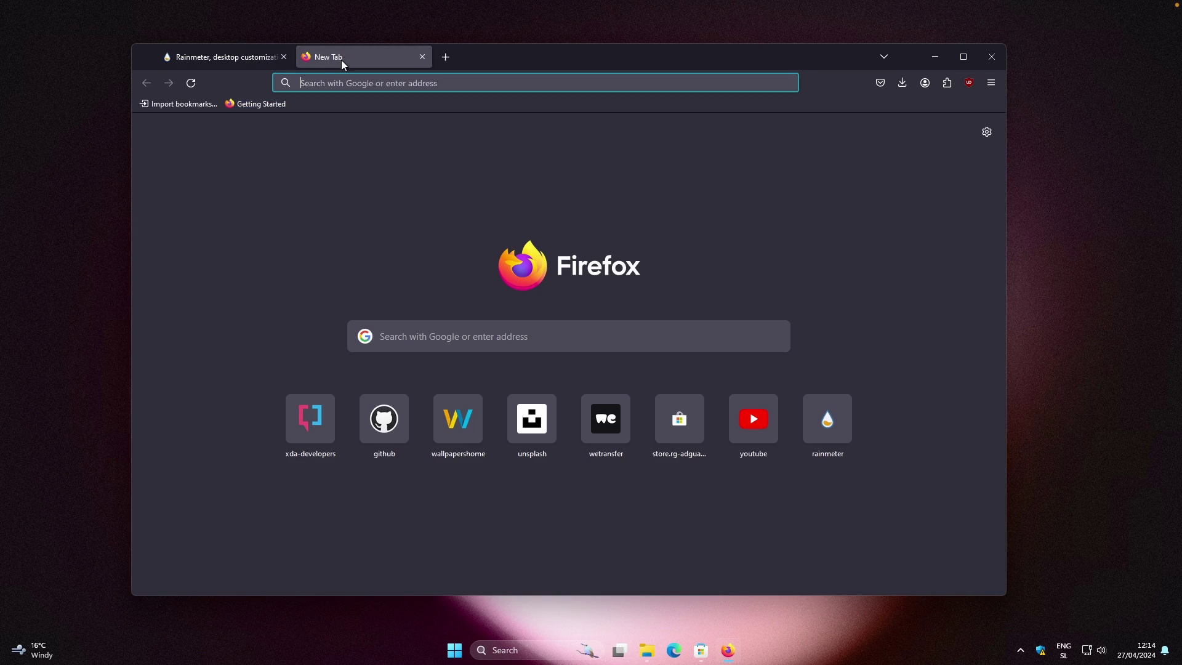
left_click(360, 86)
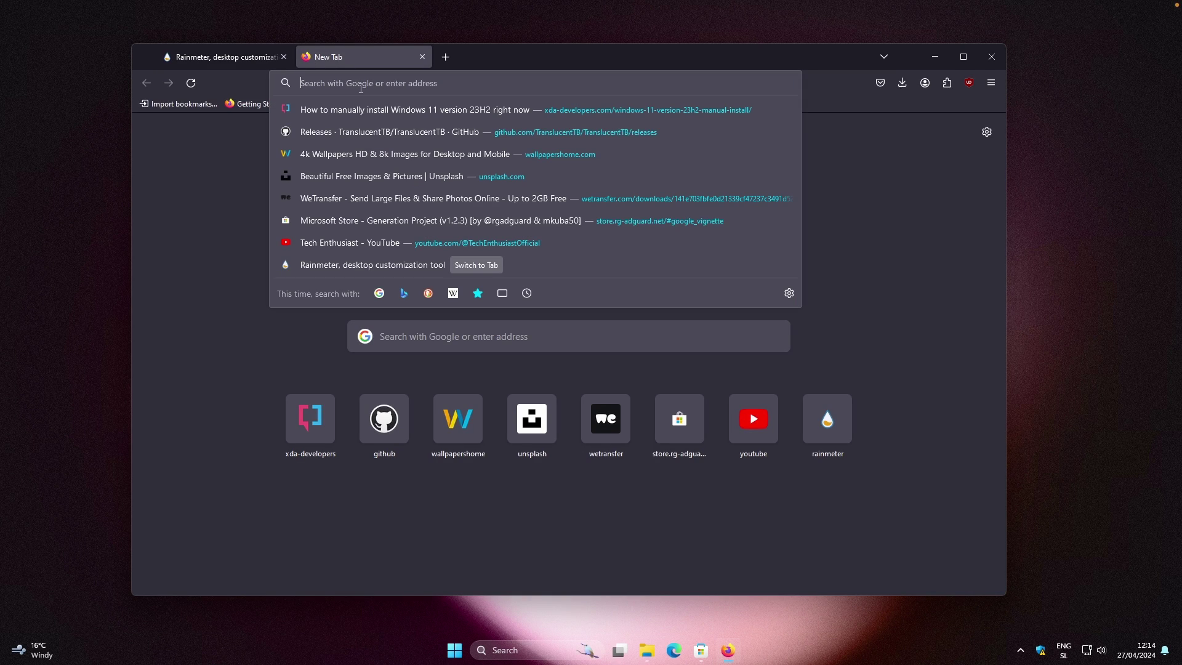
type("mond rainmeter skin")
key("Return")
left_click(315, 248)
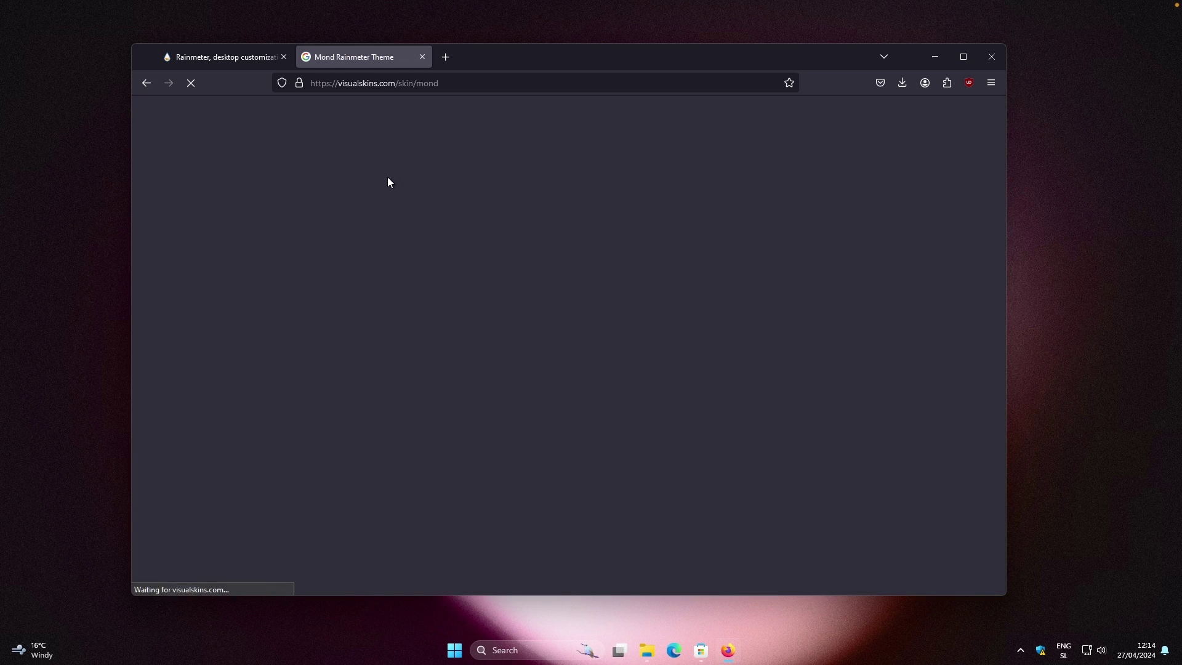
scroll(438, 175, "down", 10)
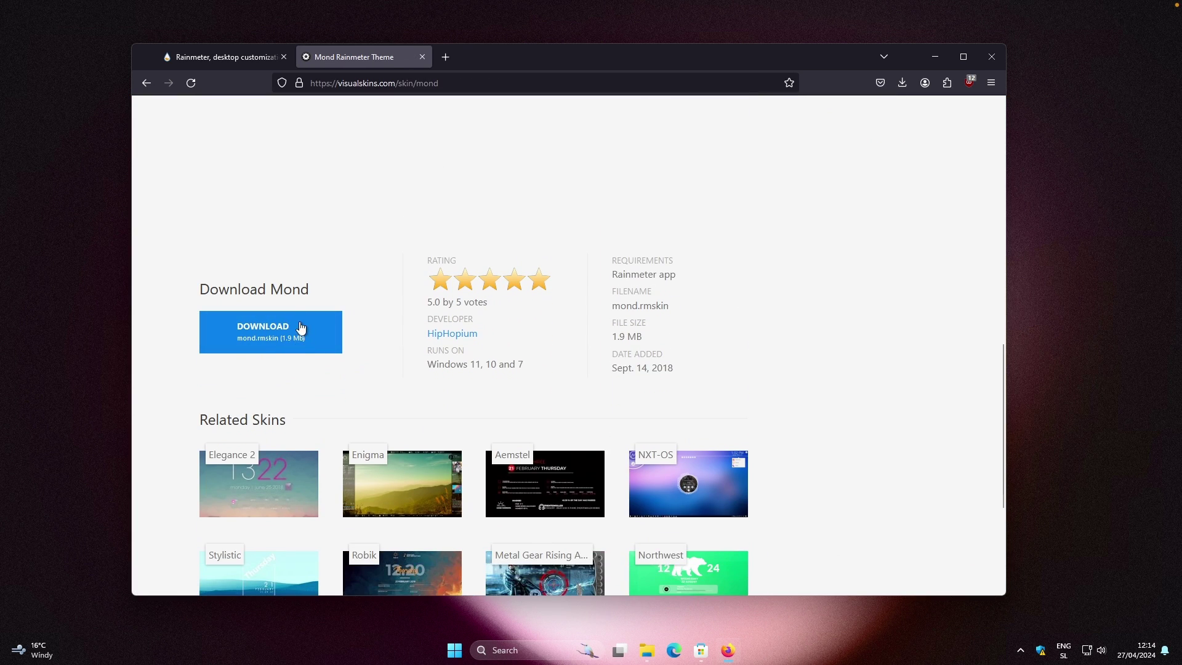
left_click(290, 335)
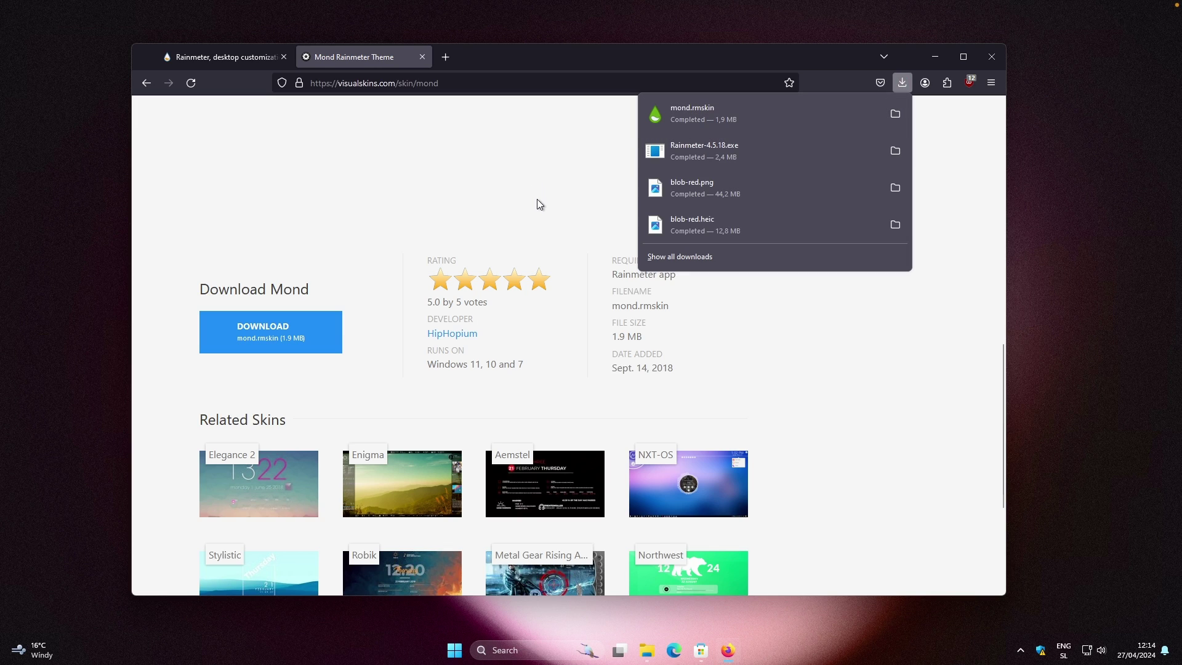
Find the Mii Power skin through the VisualSkins site search and download mii-power.rmskin
scroll(540, 211, "up", 10)
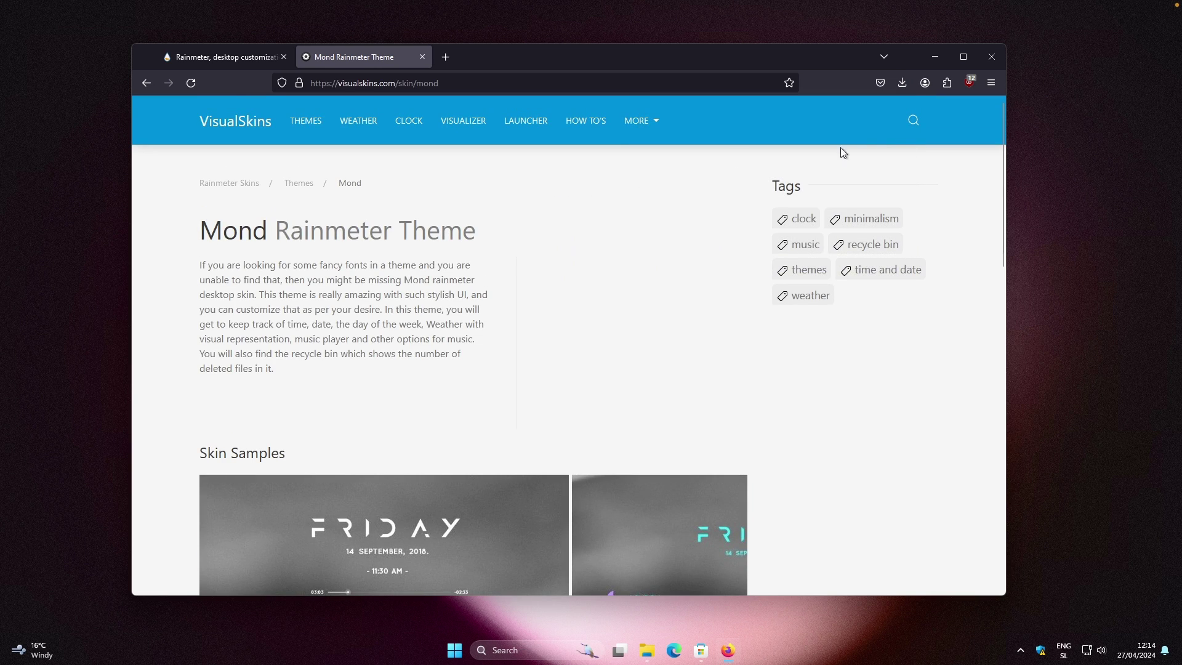
left_click(914, 120)
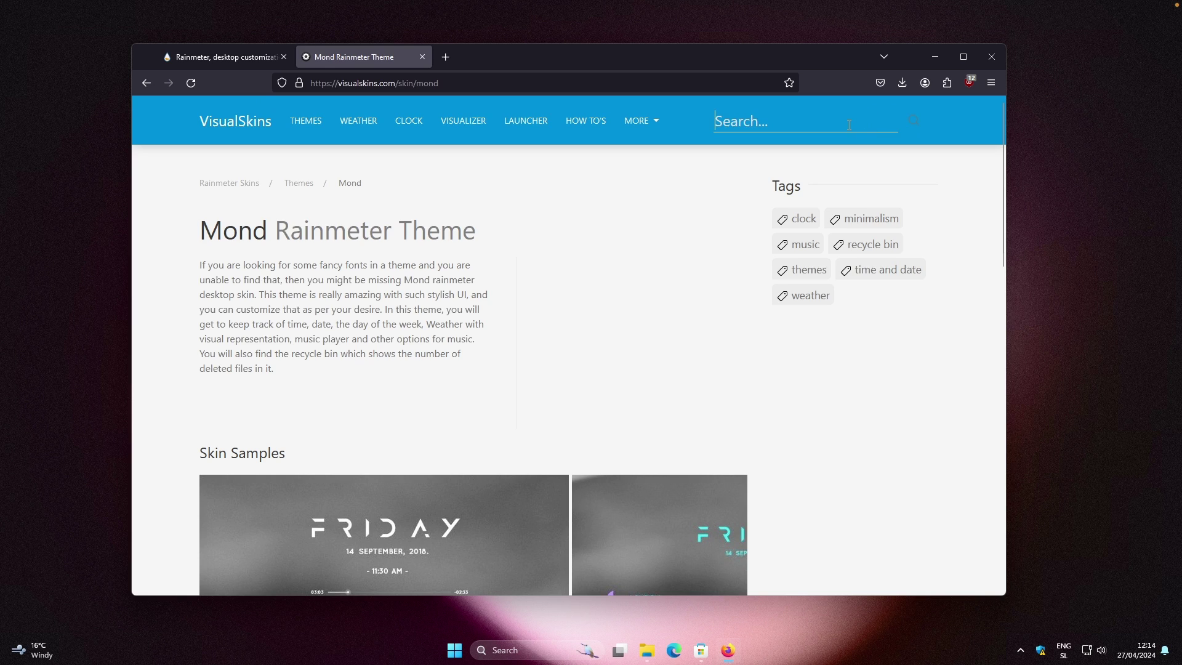
left_click(726, 179)
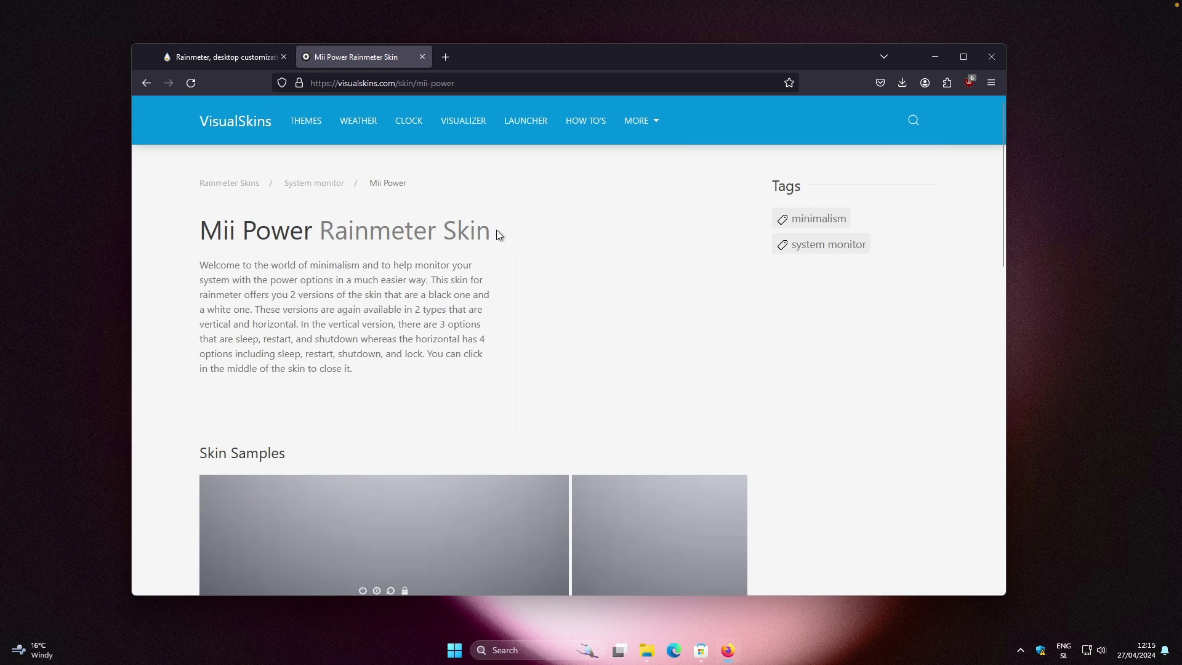
scroll(496, 230, "down", 6)
scroll(431, 186, "down", 1)
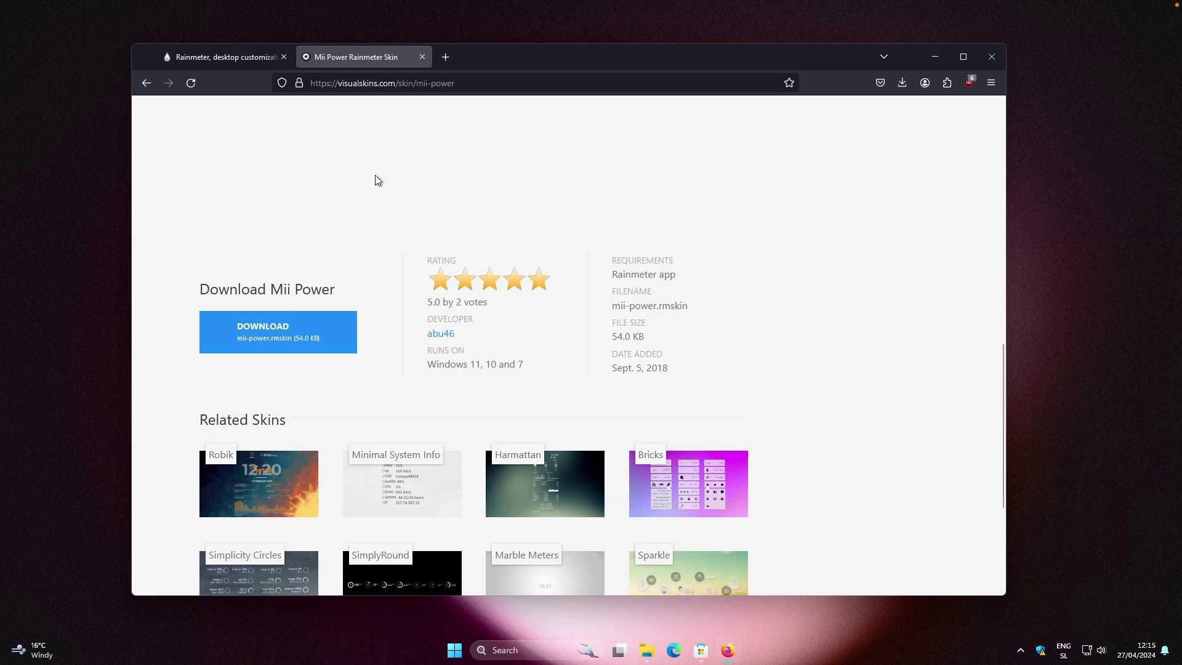
left_click(338, 337)
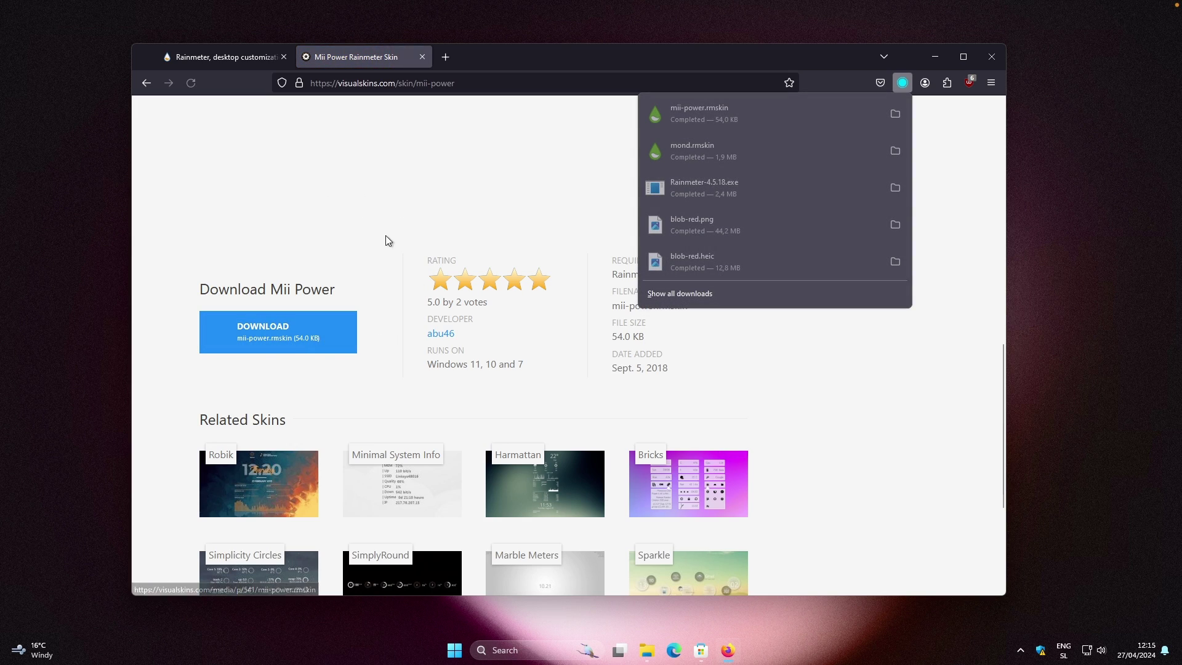
left_click(498, 206)
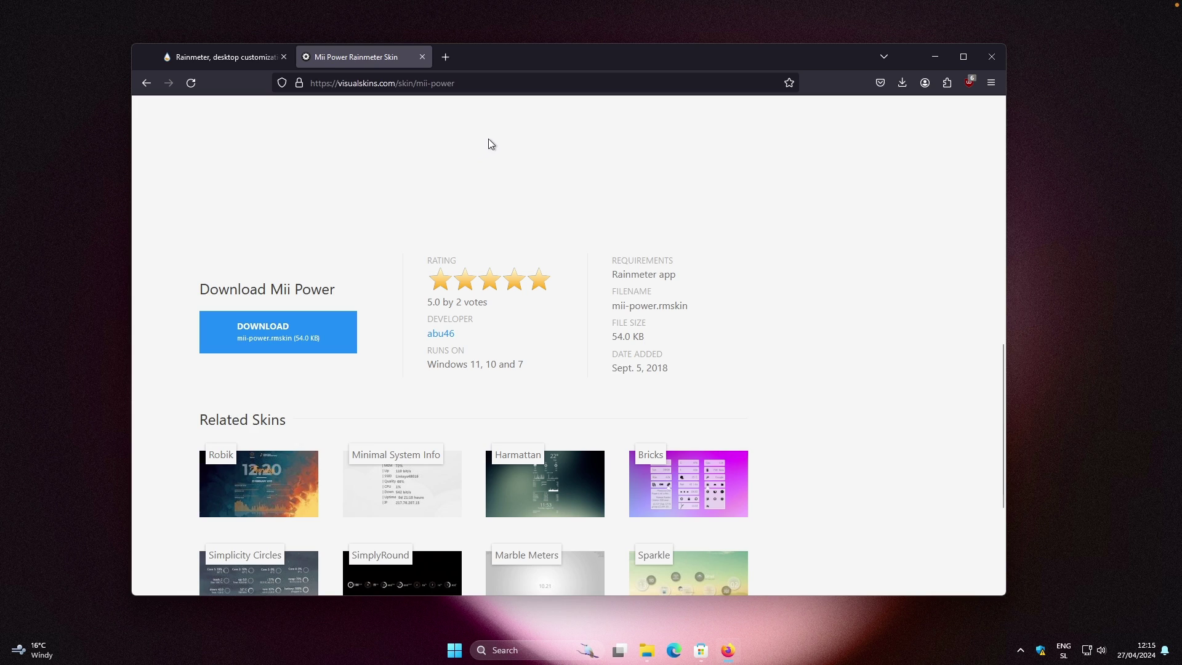
Search Google for "monterey rainmeter" in the current browser tab
left_click(474, 84)
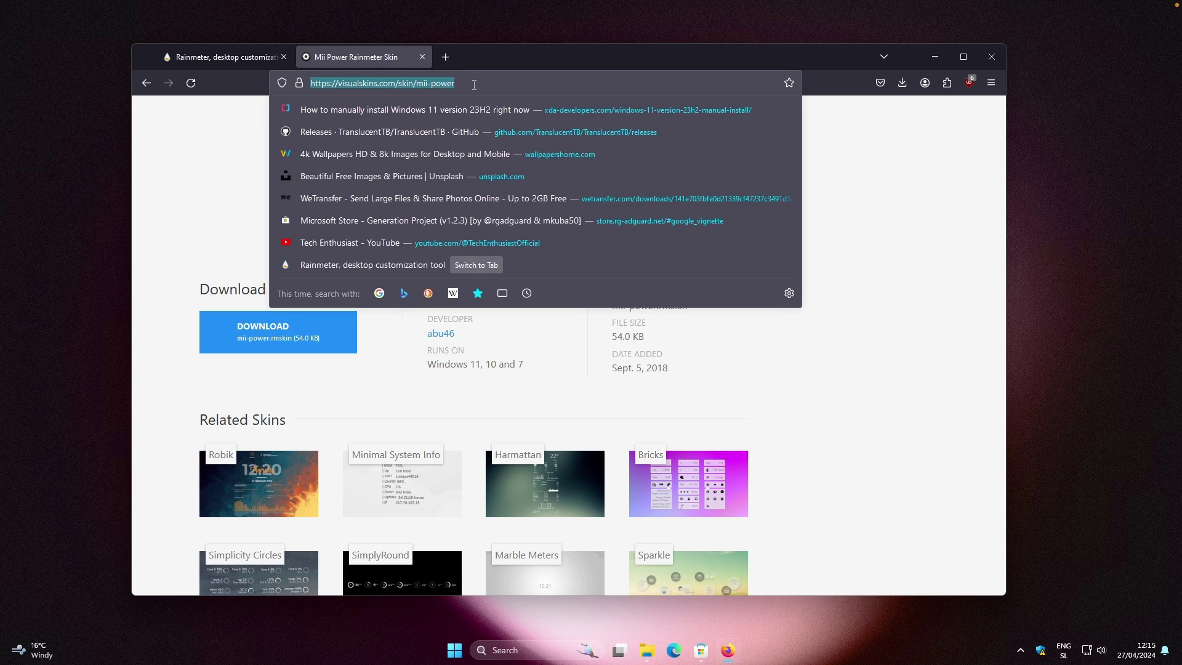
type("mozilla.org/")
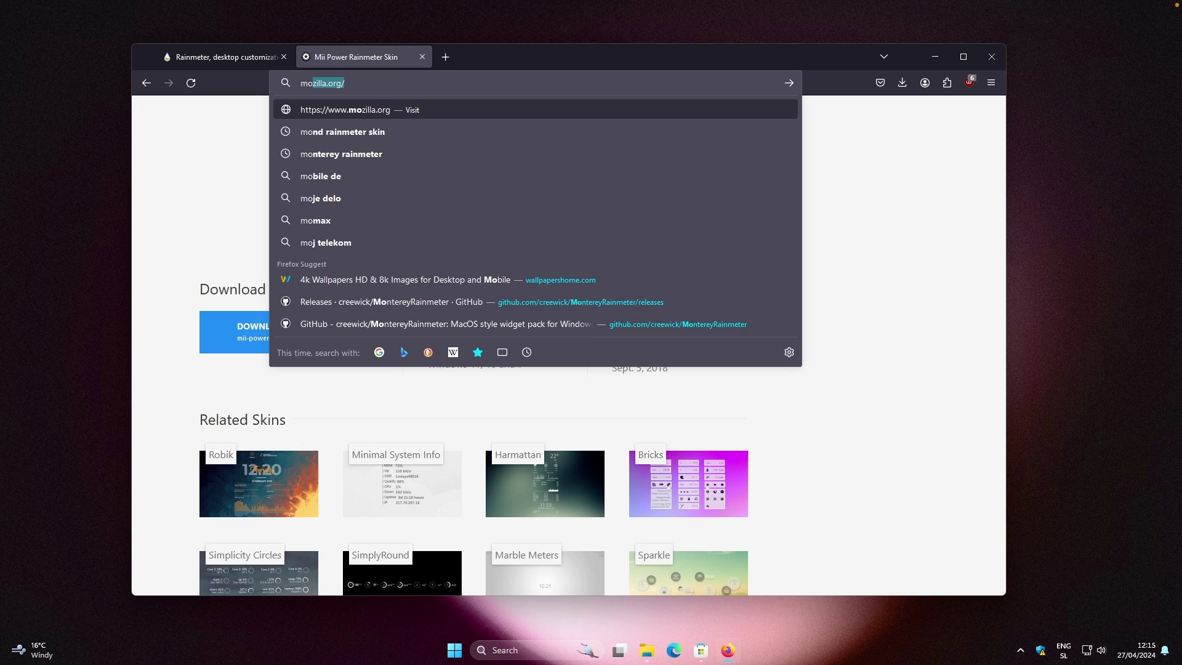
key("Down")
key("Down")
key("Return")
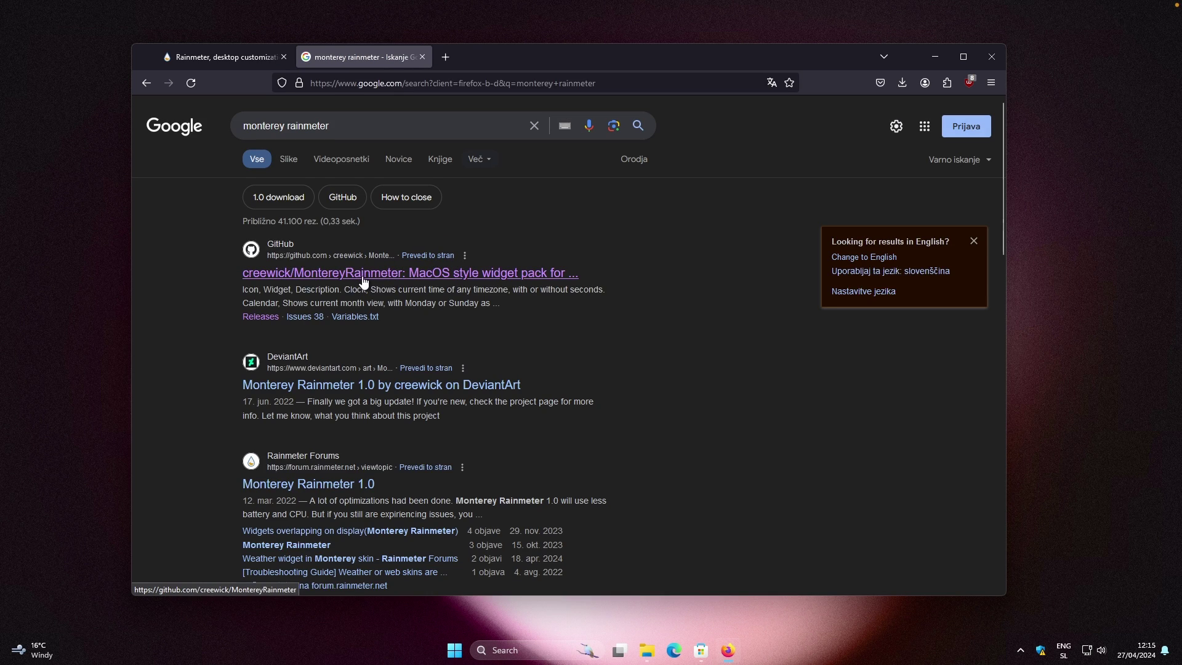
Open the MontereyRainmeter GitHub repository and download Monterey_1.0.2.rmskin from its latest release
left_click(398, 275)
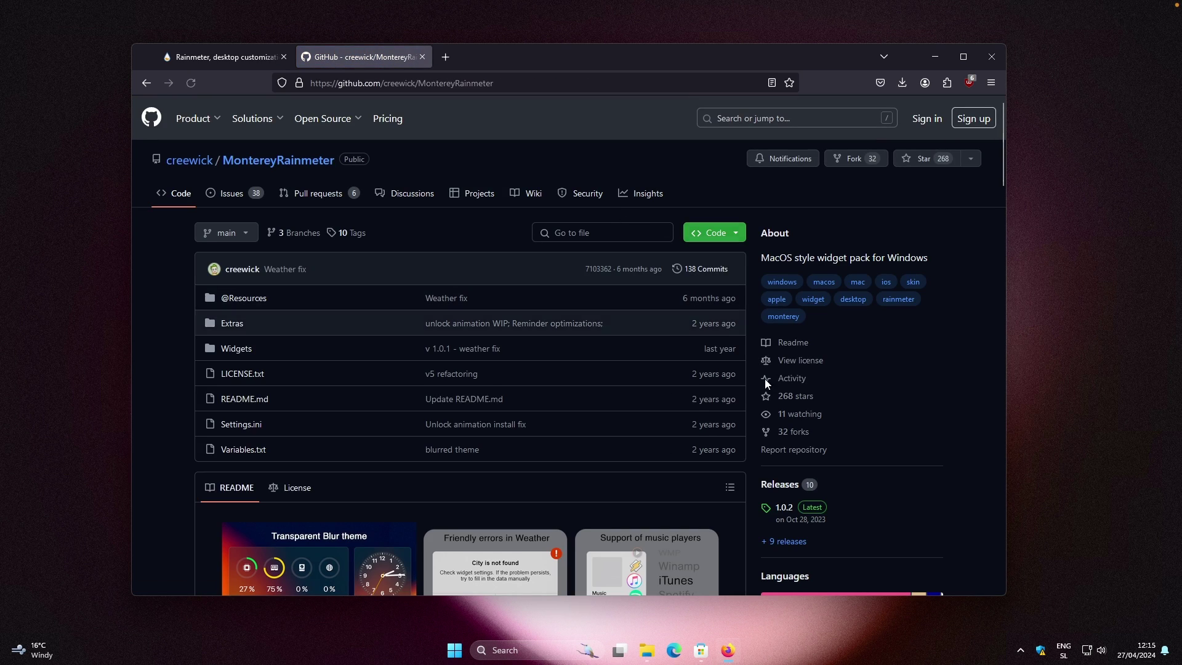
scroll(813, 409, "down", 5)
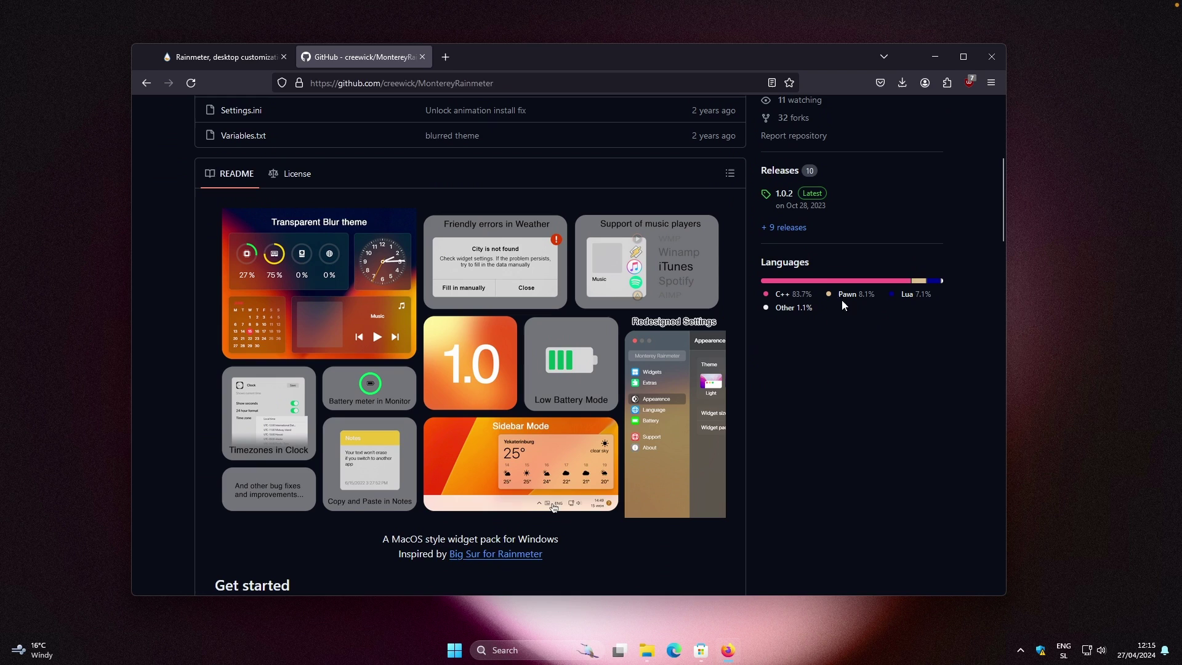
left_click(779, 172)
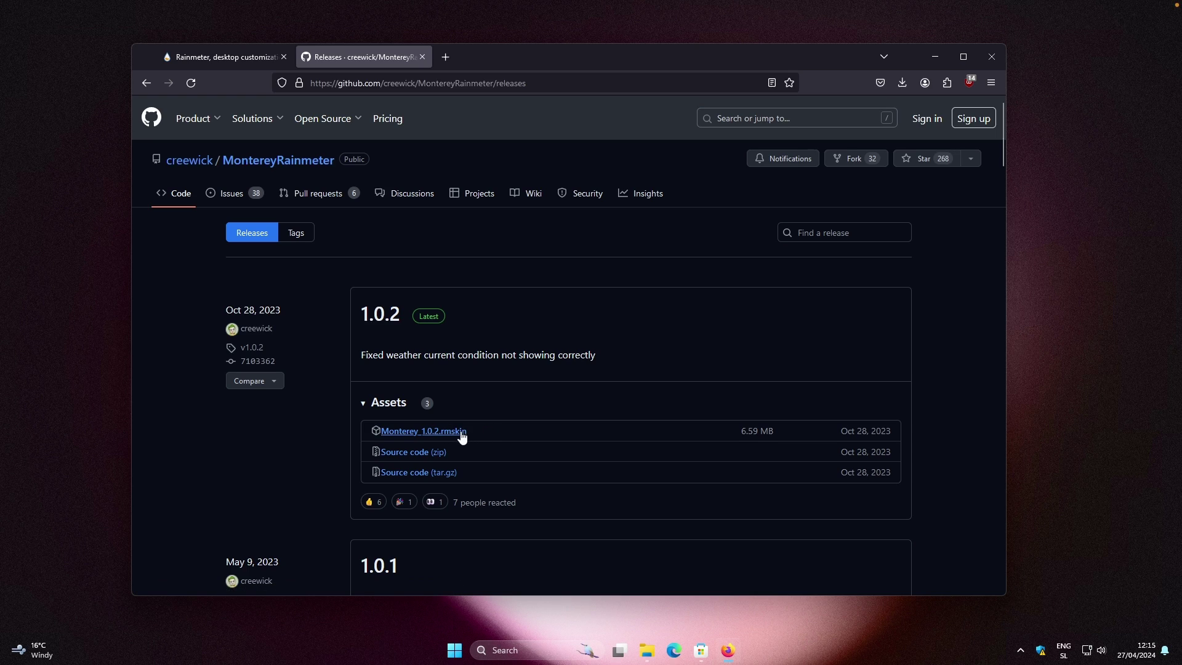
left_click(463, 432)
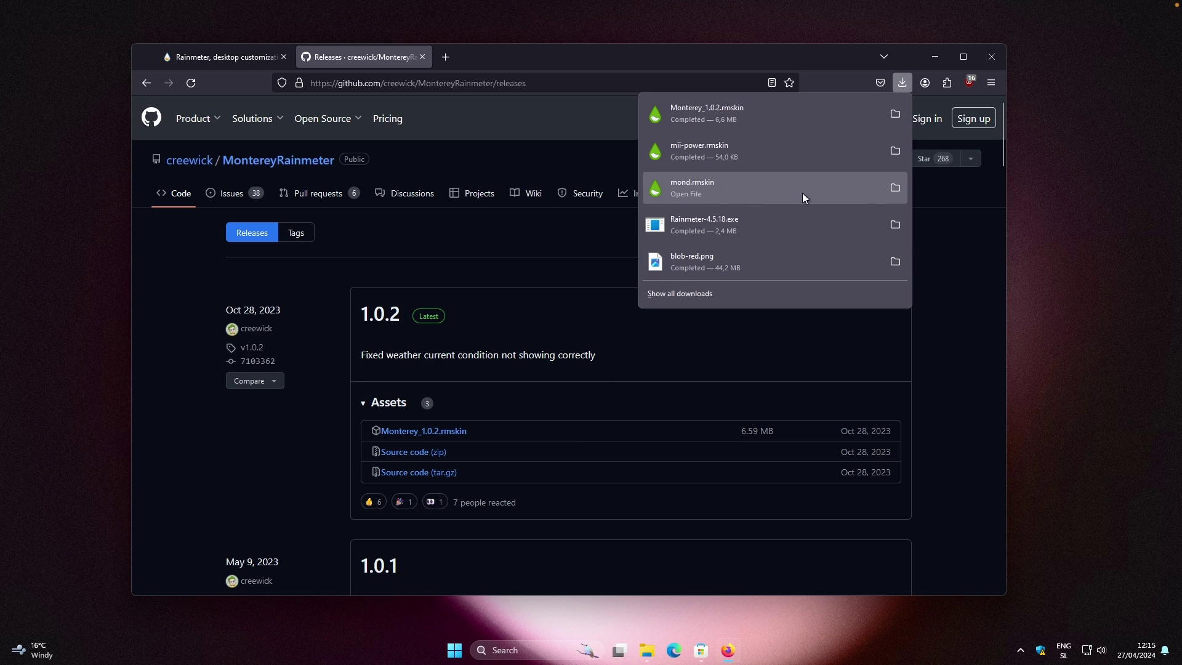
Show the Downloads folder, minimize the browser and install the mii-power skin package
left_click(896, 187)
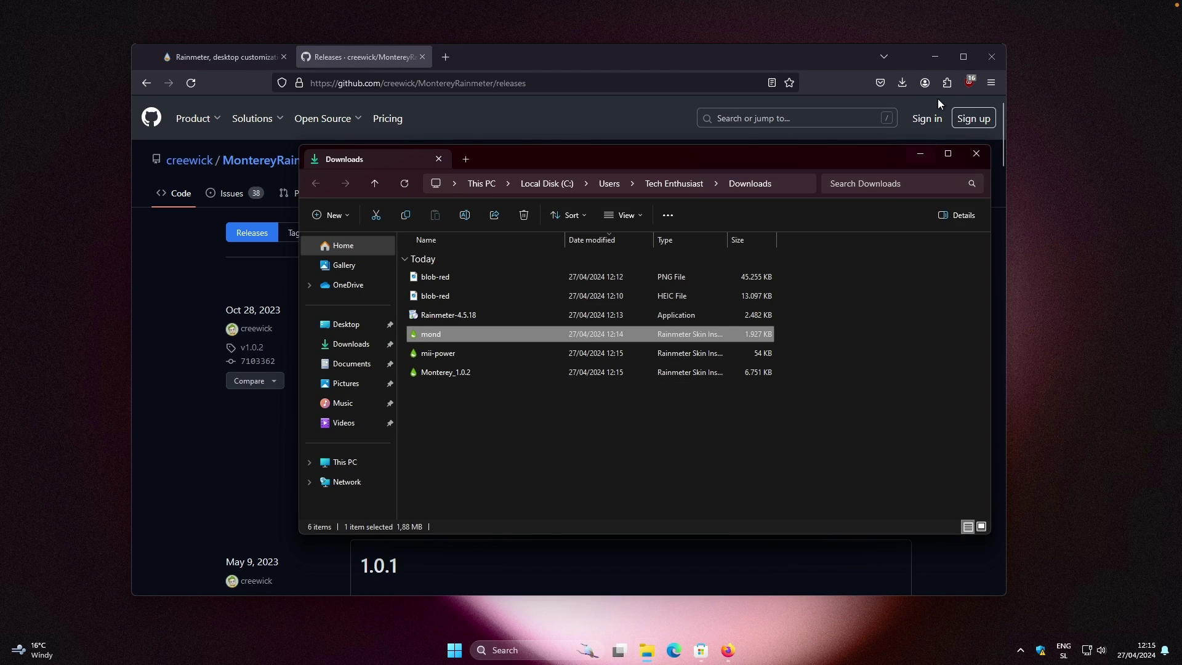
left_click(934, 56)
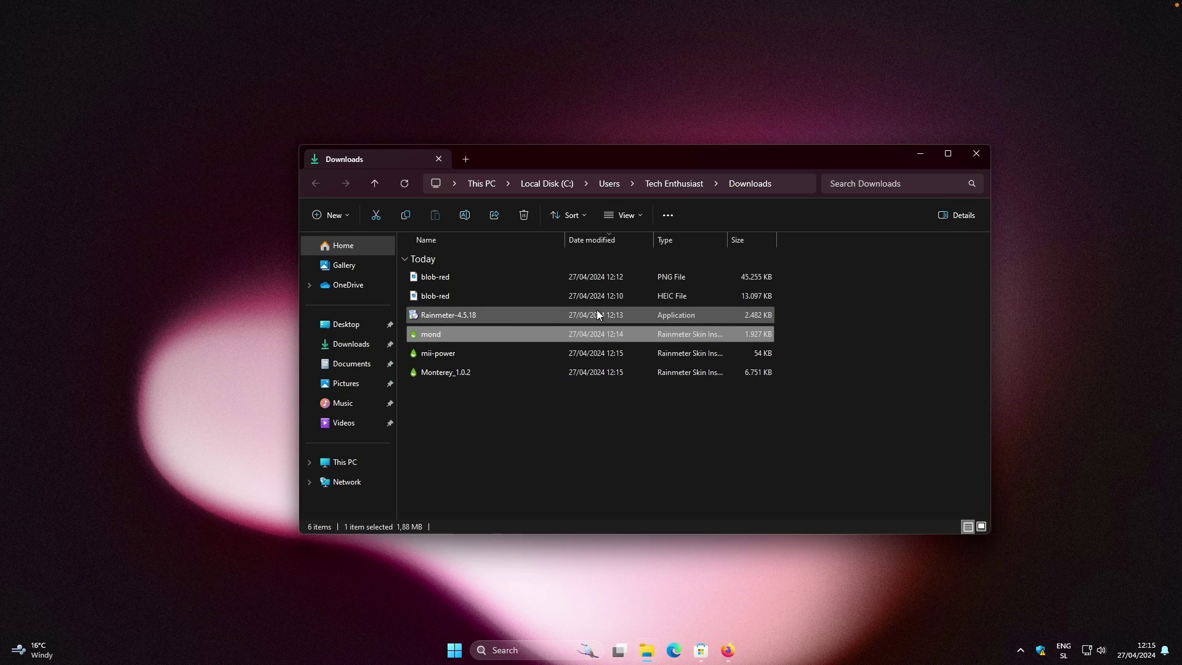
left_click(518, 355)
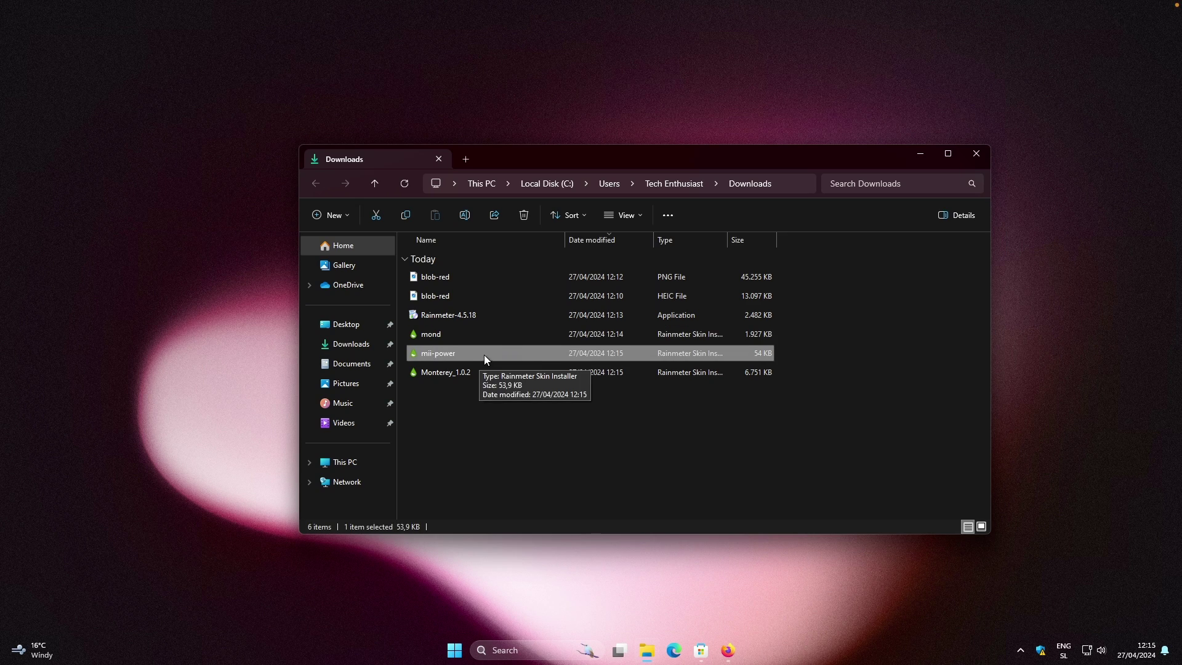
double_click(516, 354)
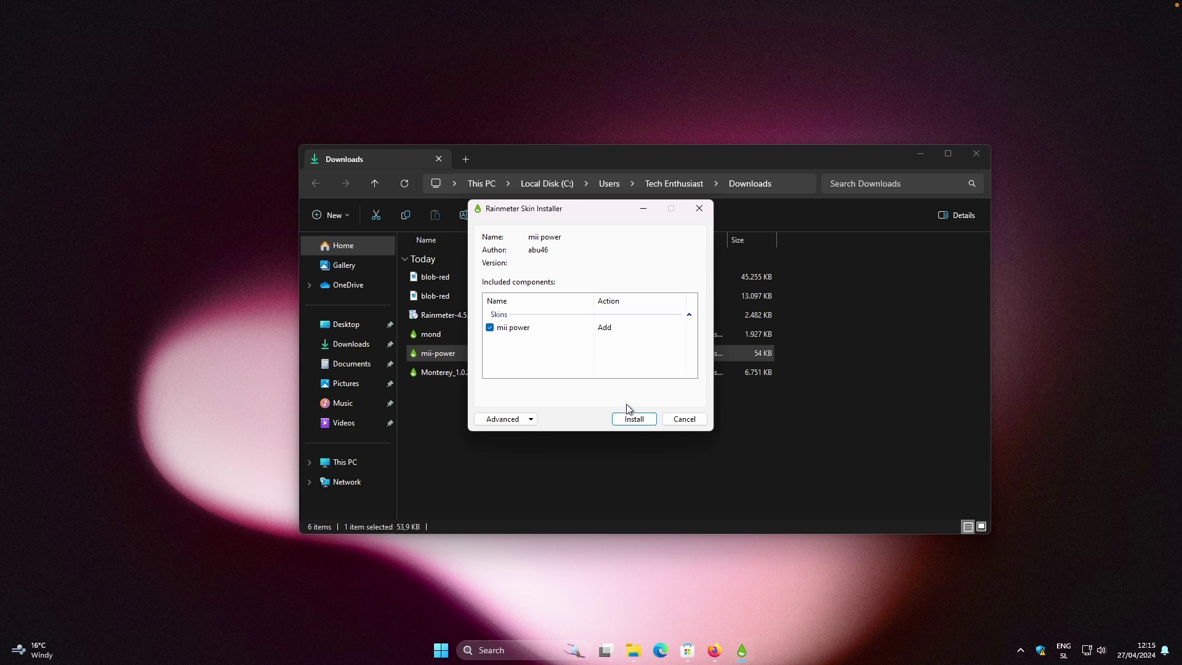
left_click(632, 419)
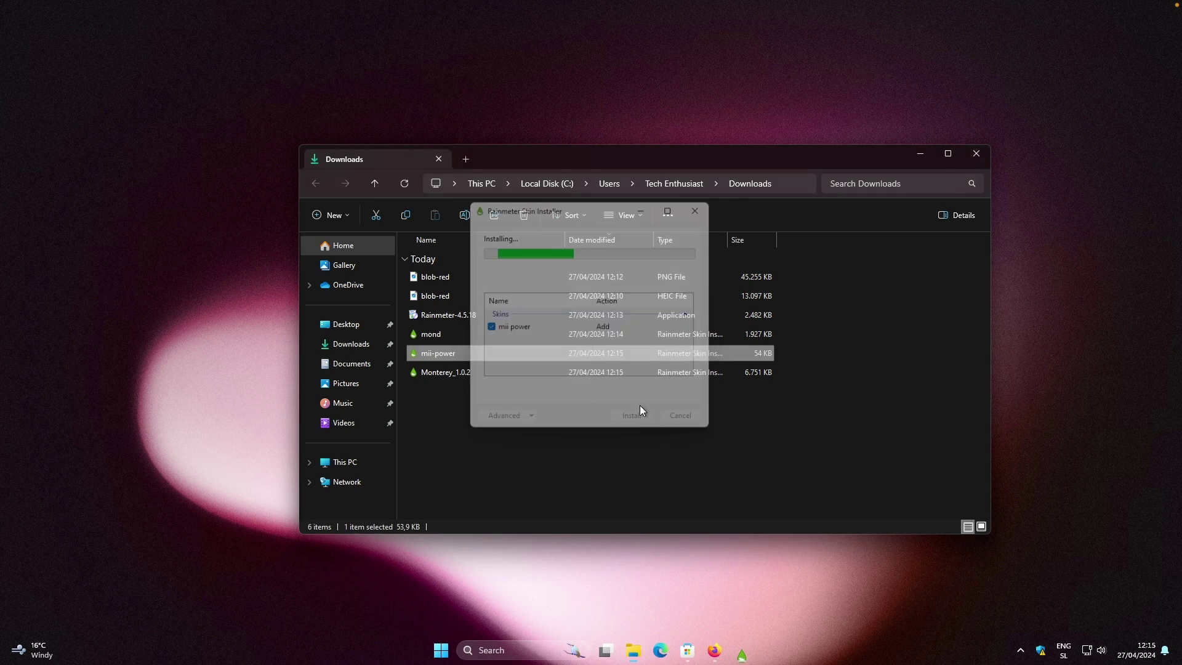
Open the Rainmeter manager from the desktop and load the W.ini variant of the mii power\power skin
key("super+d")
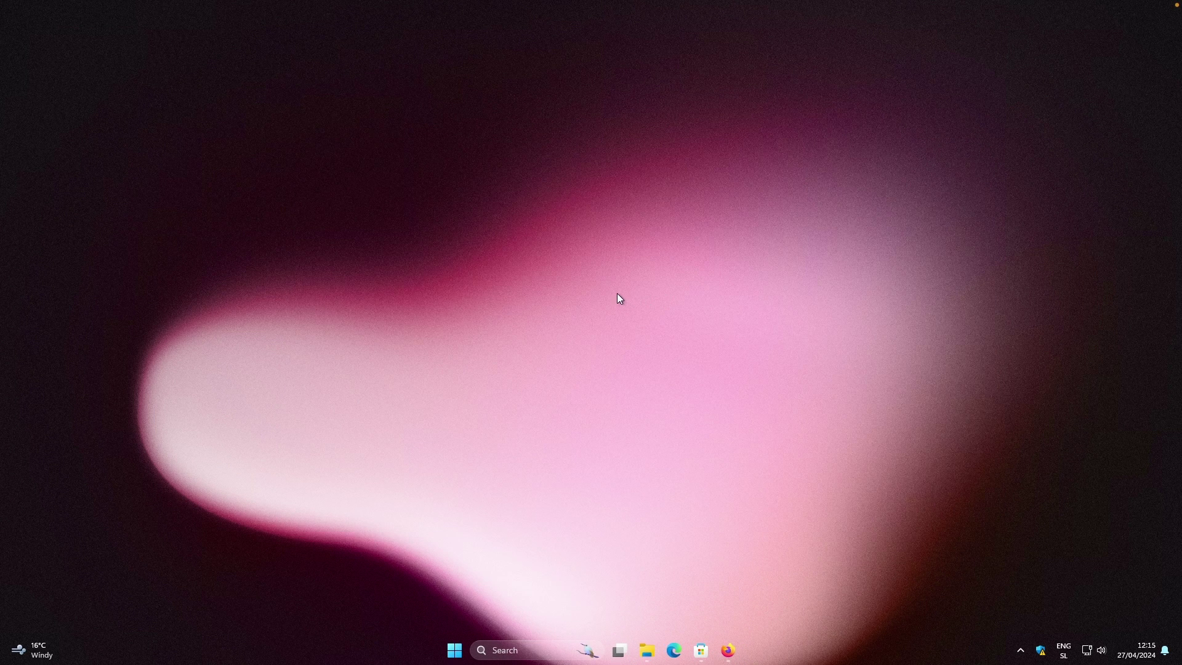
left_click(1020, 650)
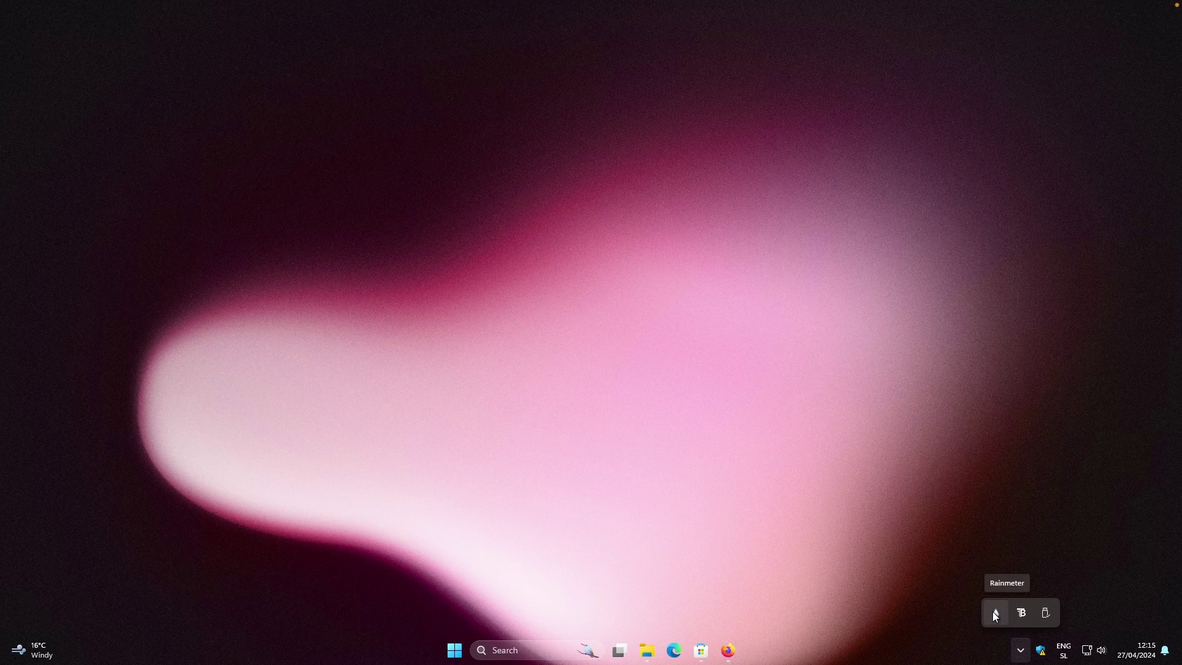
left_click(996, 611)
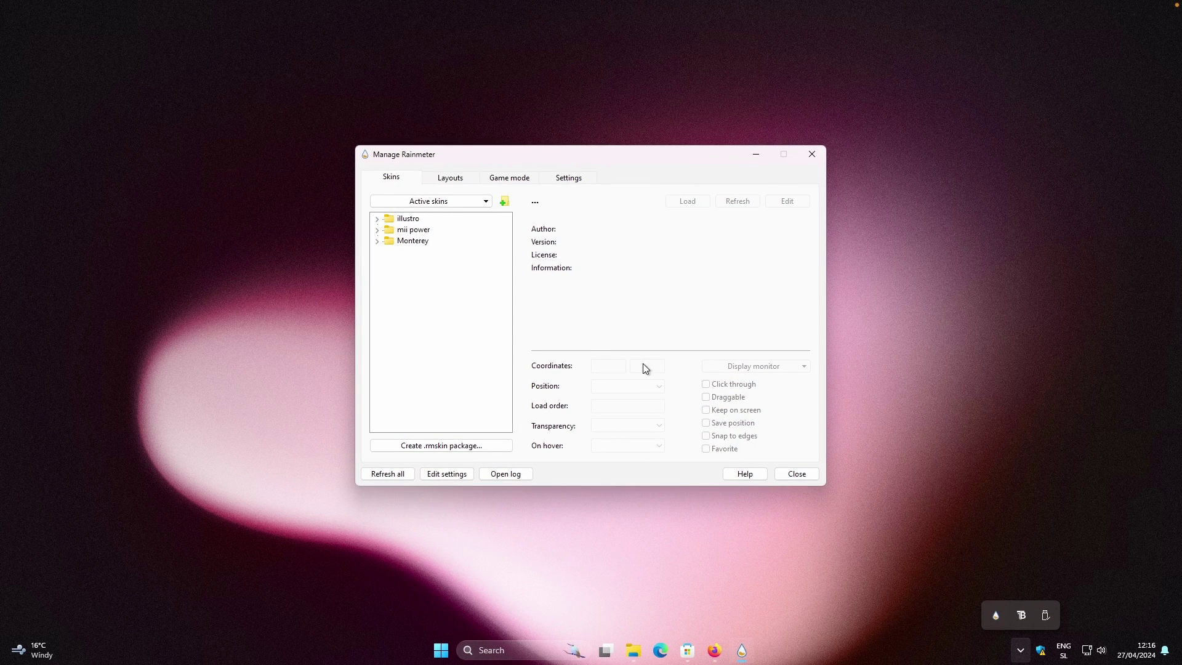
left_click(383, 231)
left_click(377, 230)
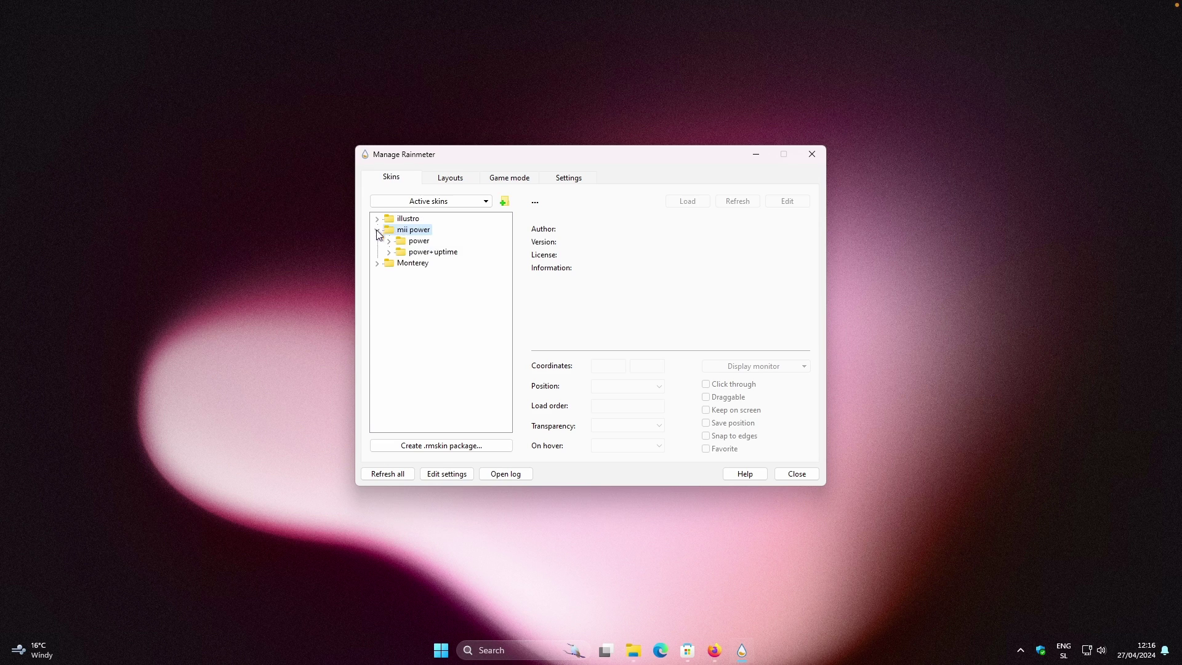
double_click(424, 241)
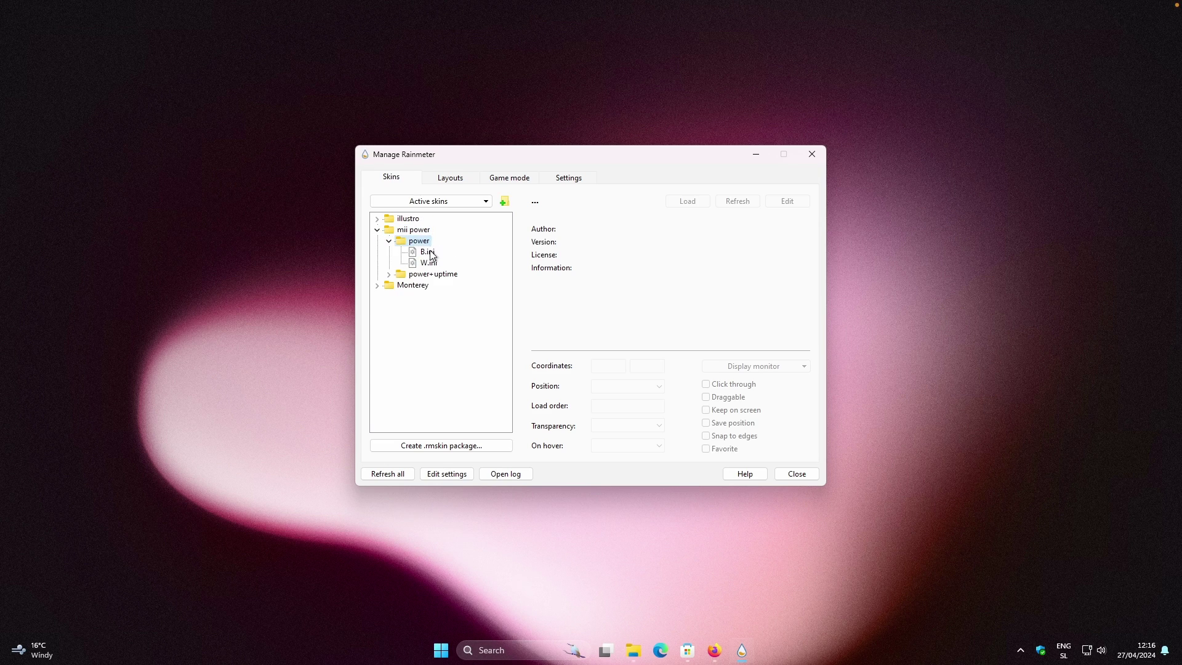
left_click(432, 252)
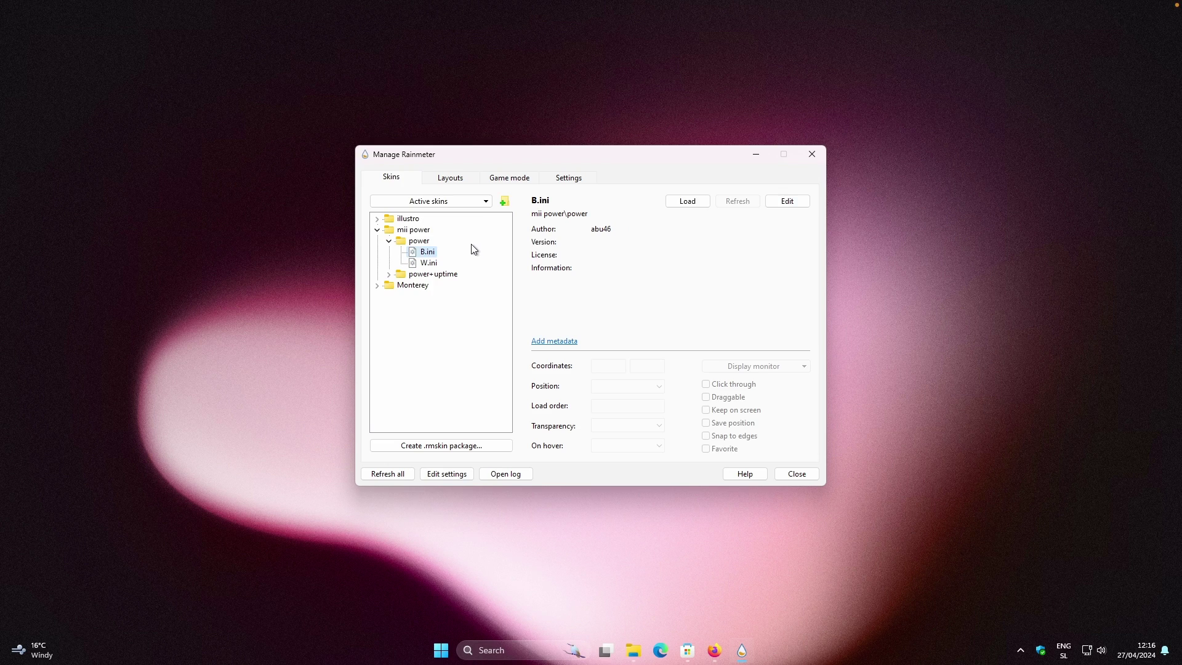
left_click(429, 264)
double_click(429, 264)
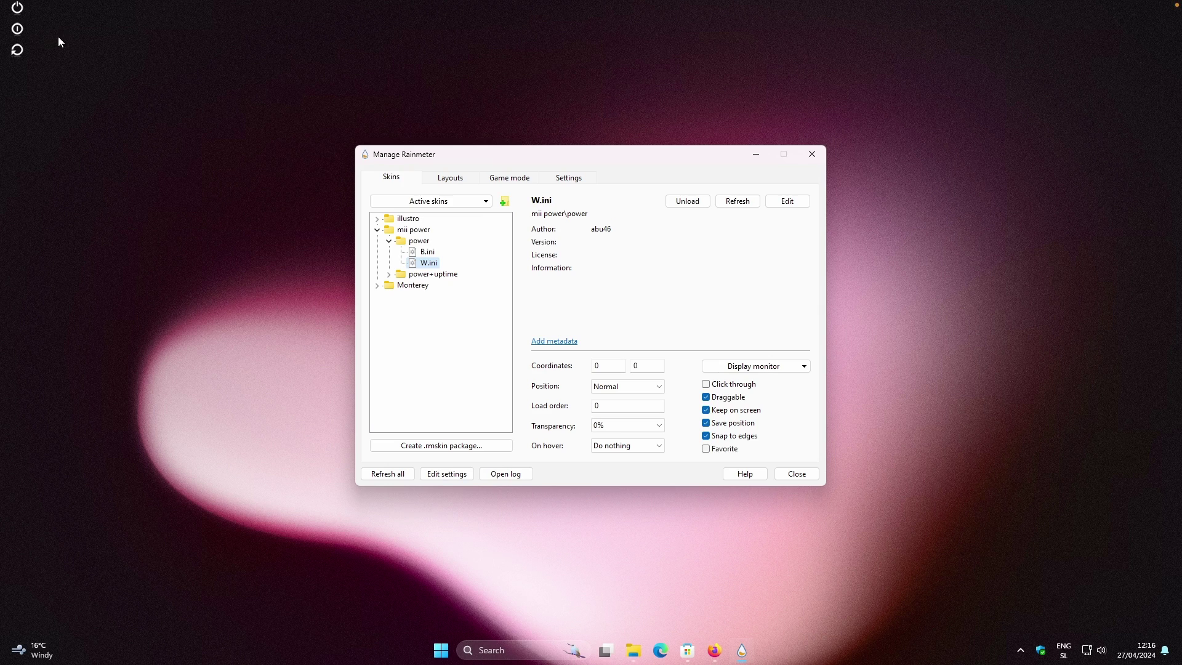
Move the mii power skin to the lower-left area of the desktop and close the Rainmeter manager
left_click(19, 55)
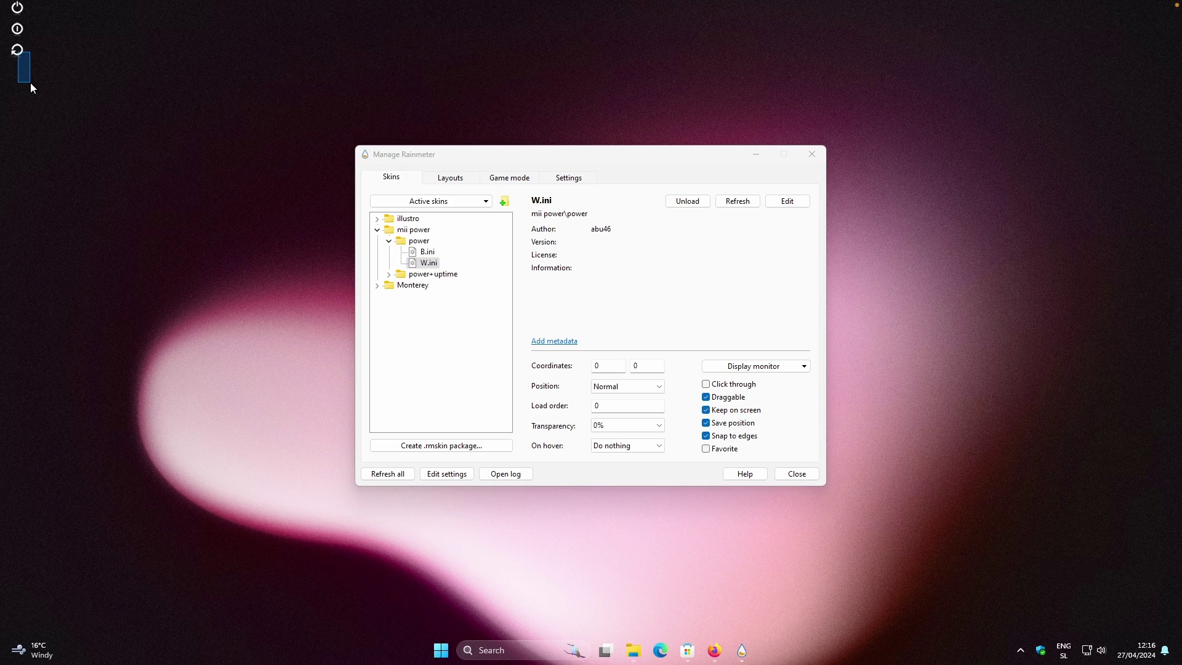
left_click_drag(21, 62, 75, 597)
left_click(797, 473)
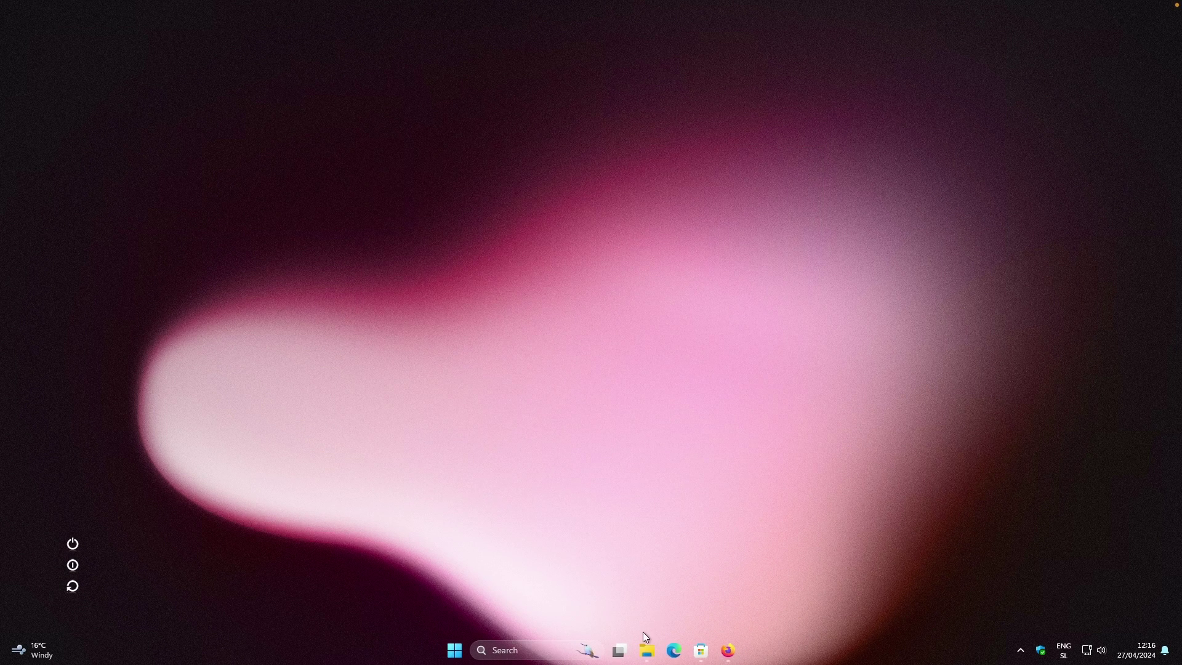
Install the mond skin package from Downloads with its included layout applied, then minimize the folder window
left_click(646, 650)
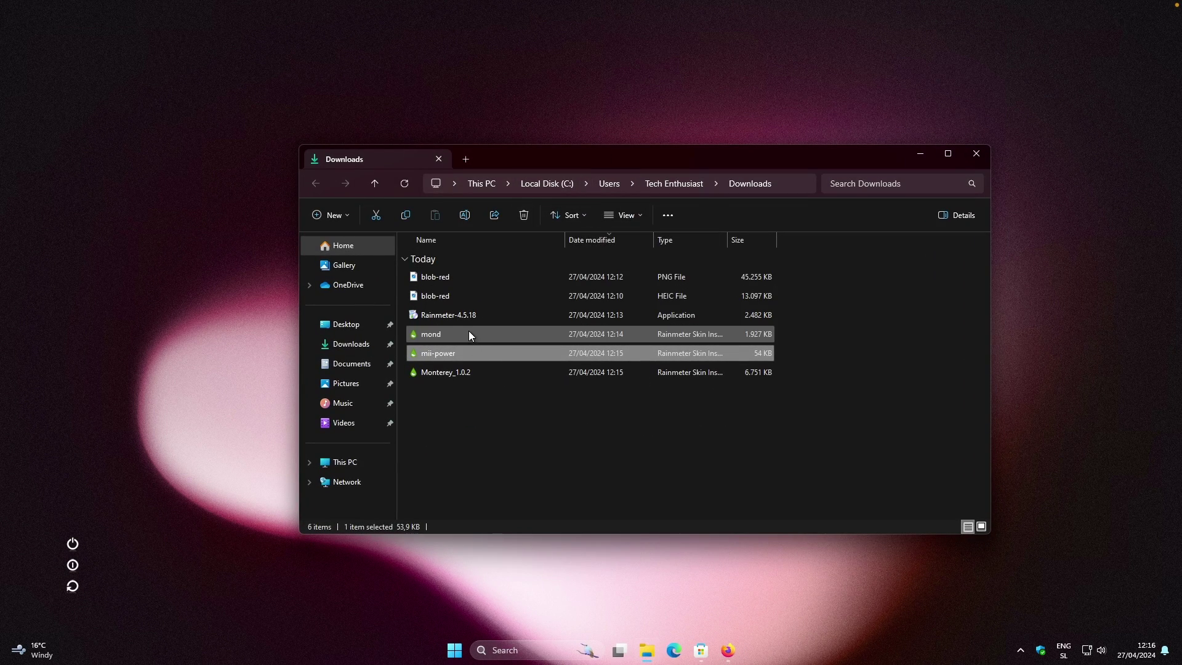
left_click(472, 333)
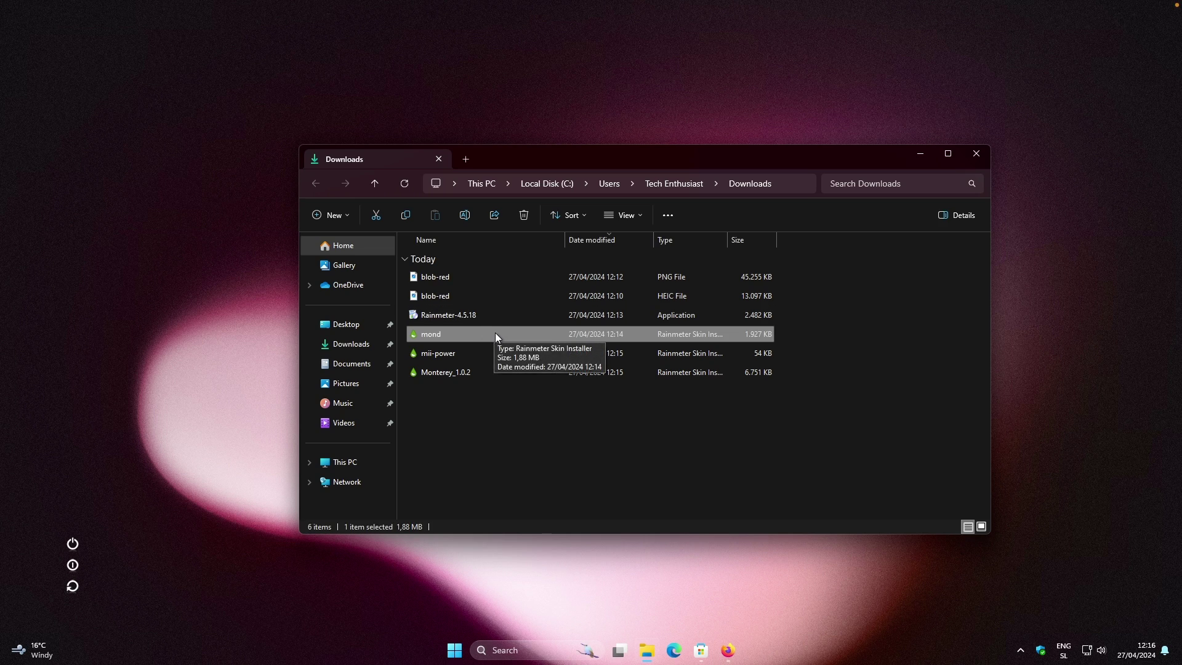
double_click(495, 333)
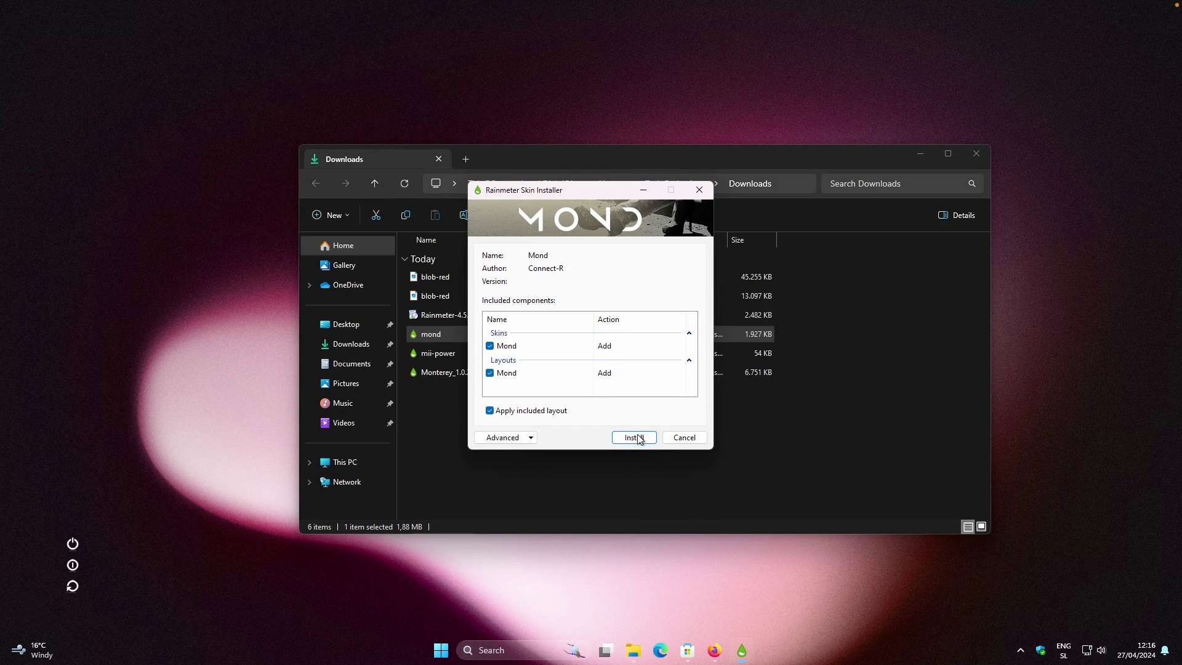
left_click(636, 437)
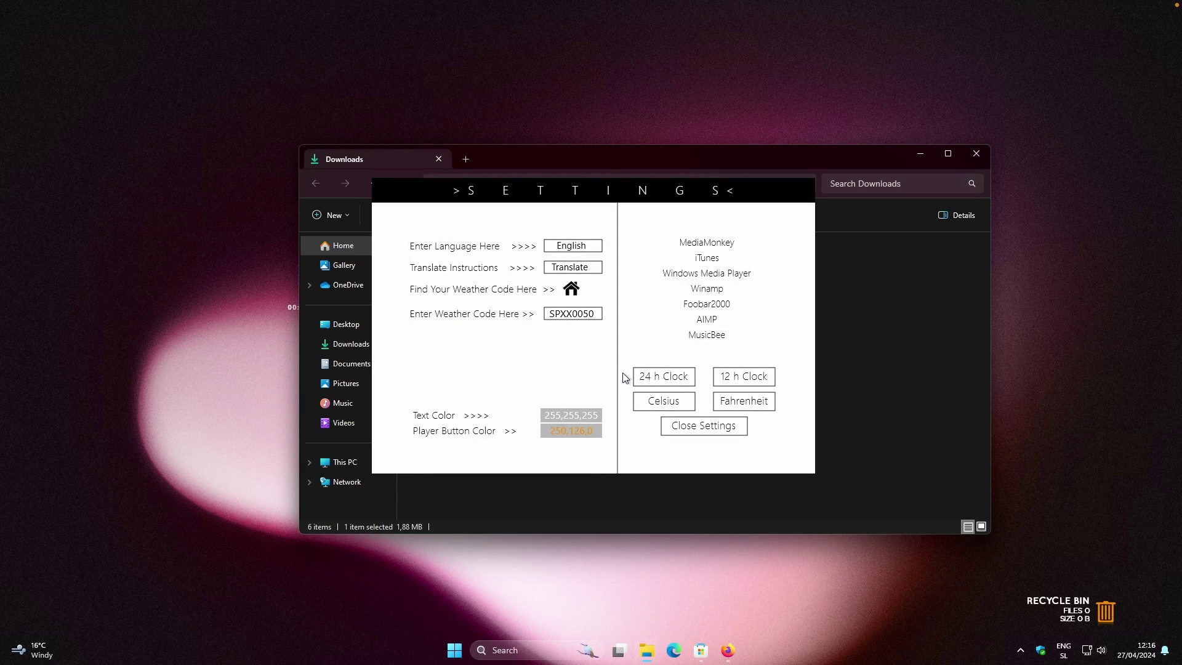
left_click(912, 154)
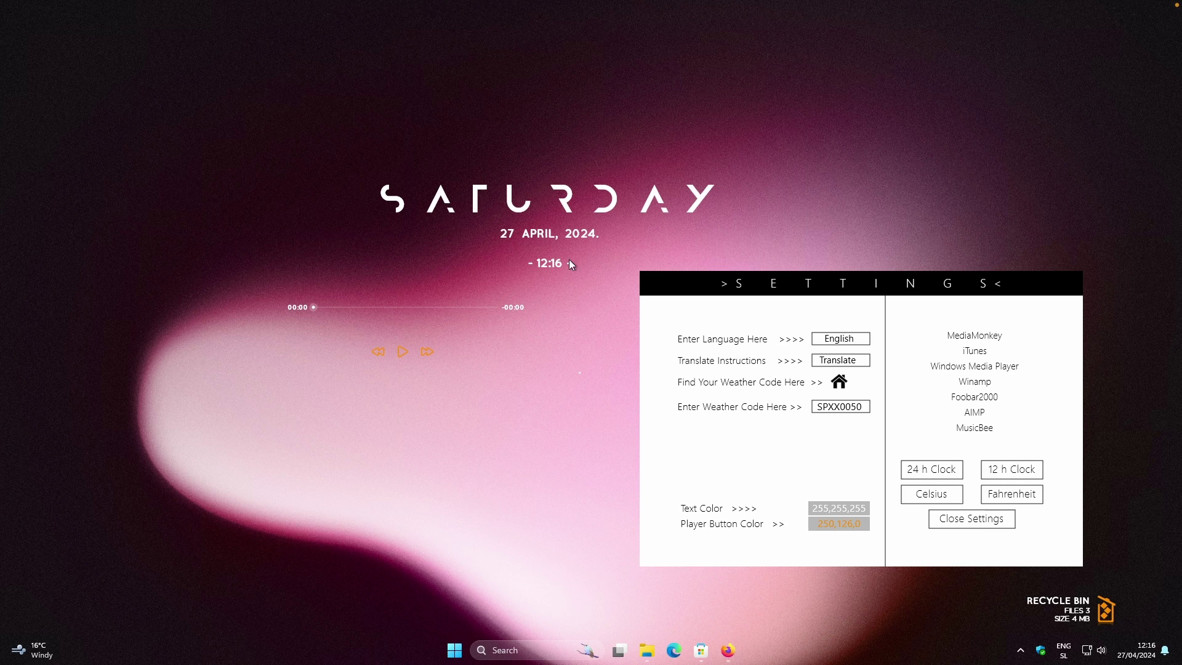
Unload the Mond player, weather and recycle bin skins from the desktop
right_click(514, 307)
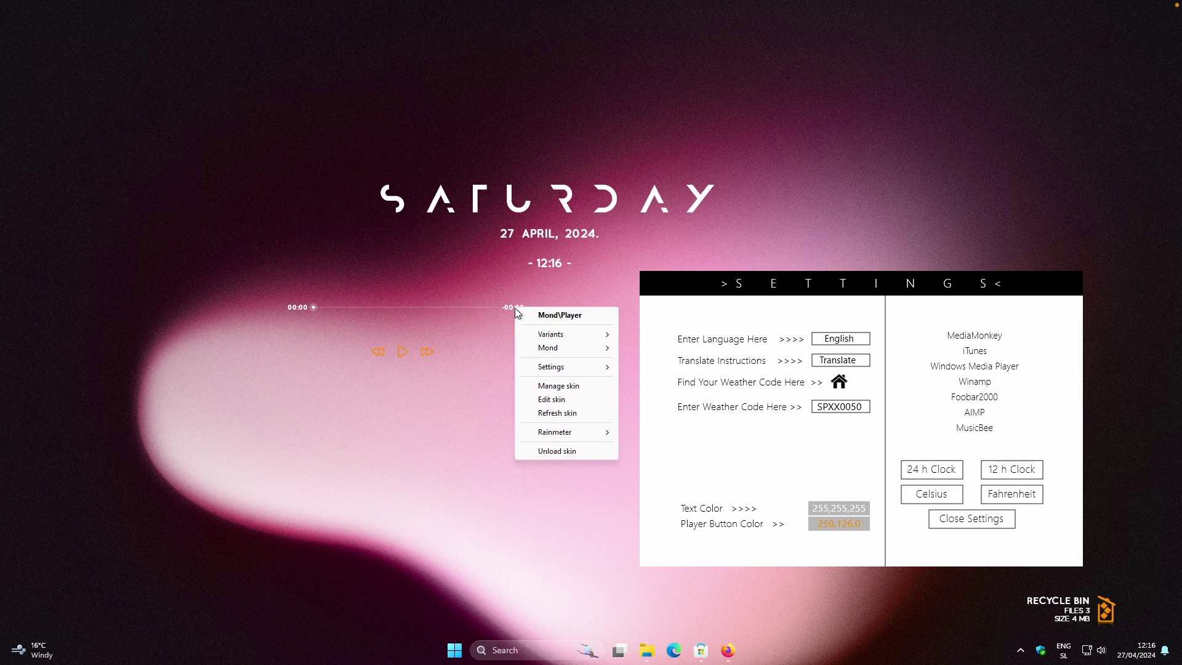
left_click(562, 451)
right_click(579, 373)
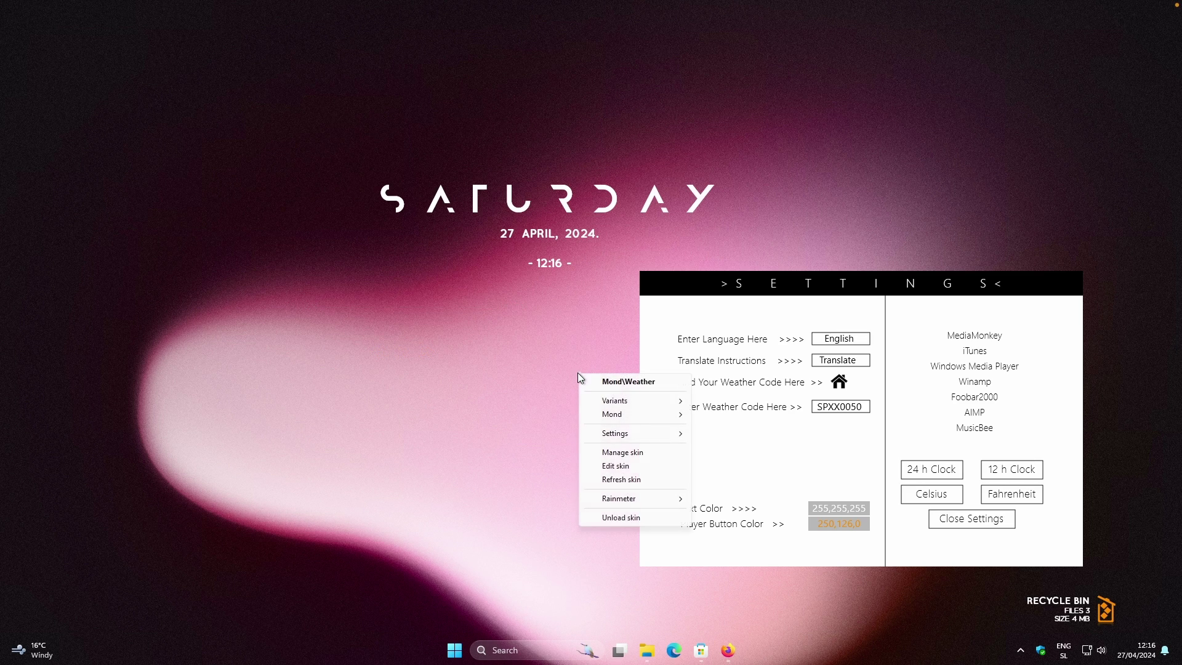
left_click(622, 518)
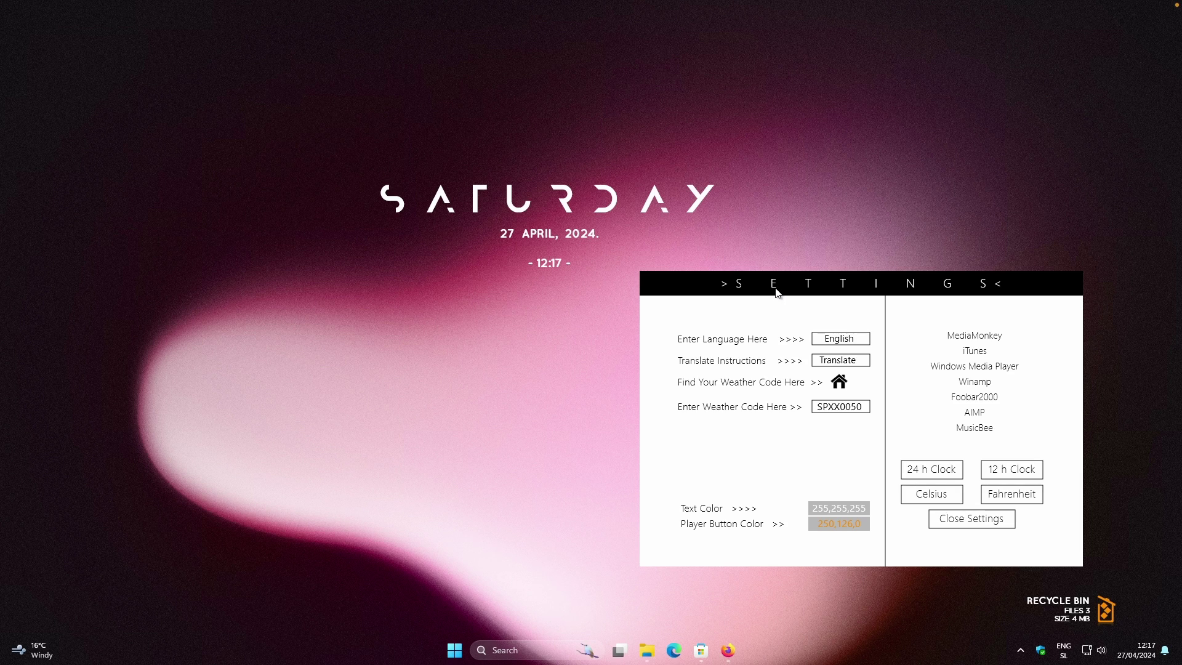
left_click(1000, 495)
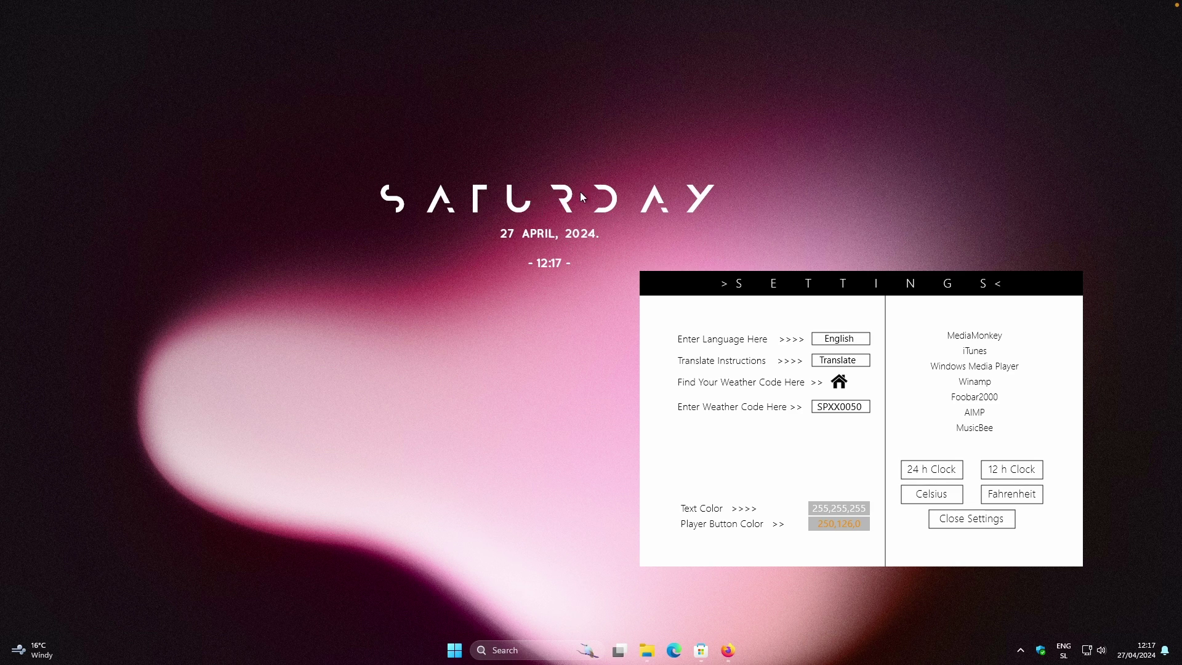
Close the Mond settings after viewing the text color picker, and move the clock skin to the upper centre of the desktop
left_click(844, 508)
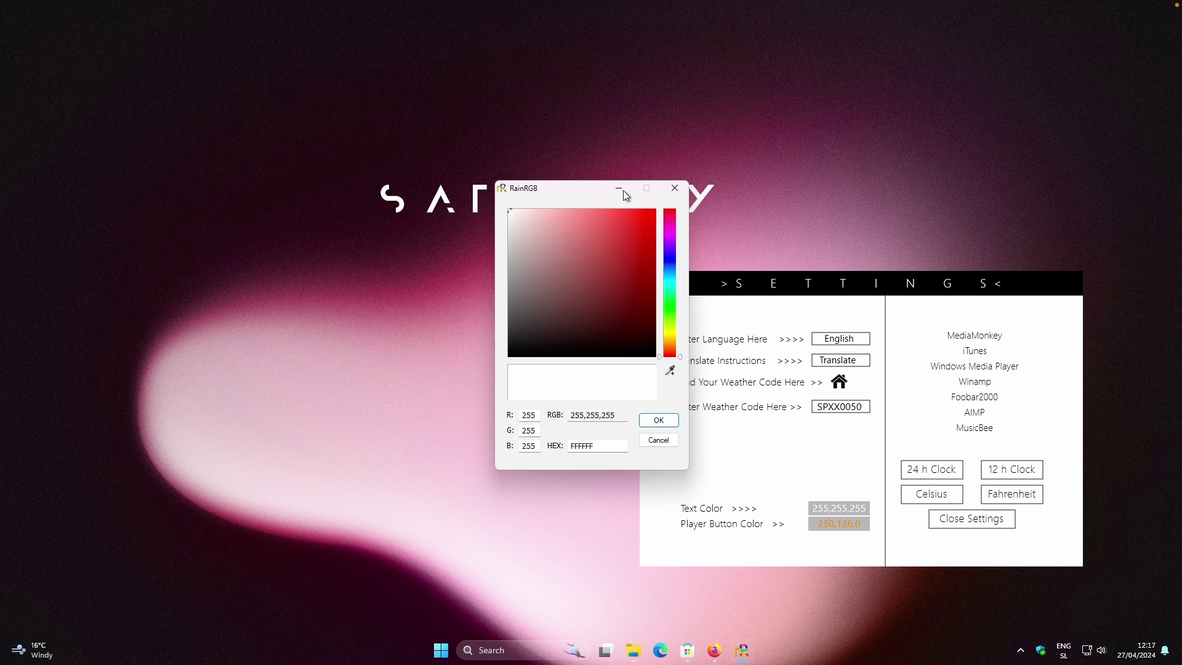
left_click(674, 188)
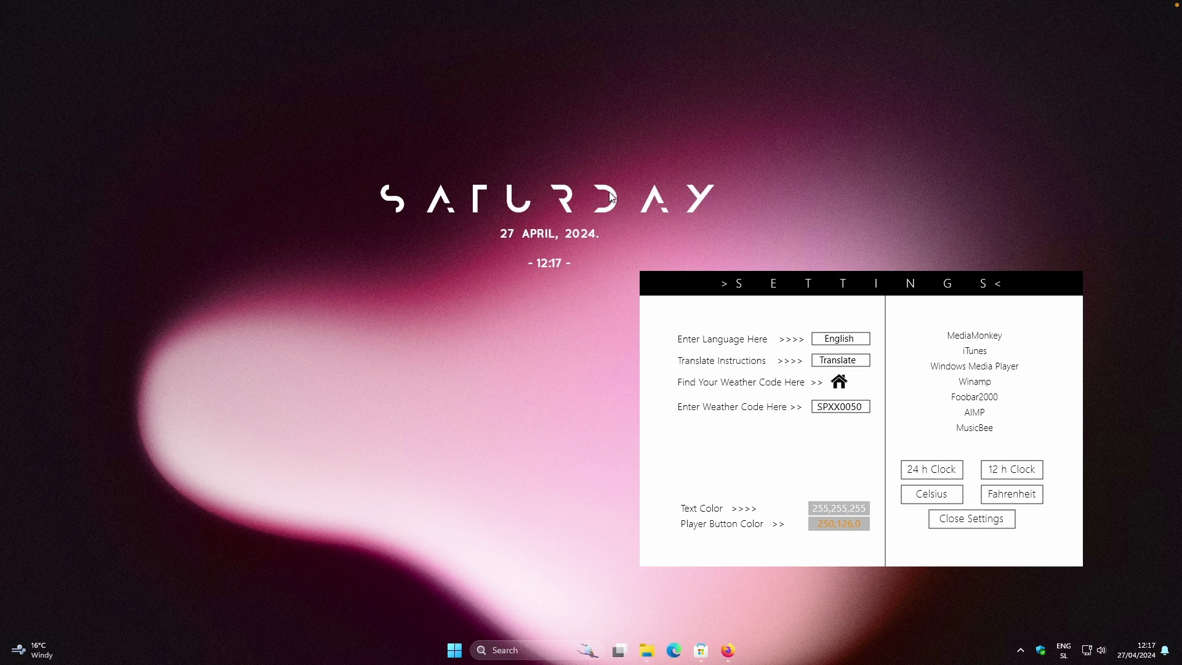
left_click(979, 523)
left_click_drag(585, 221, 621, 196)
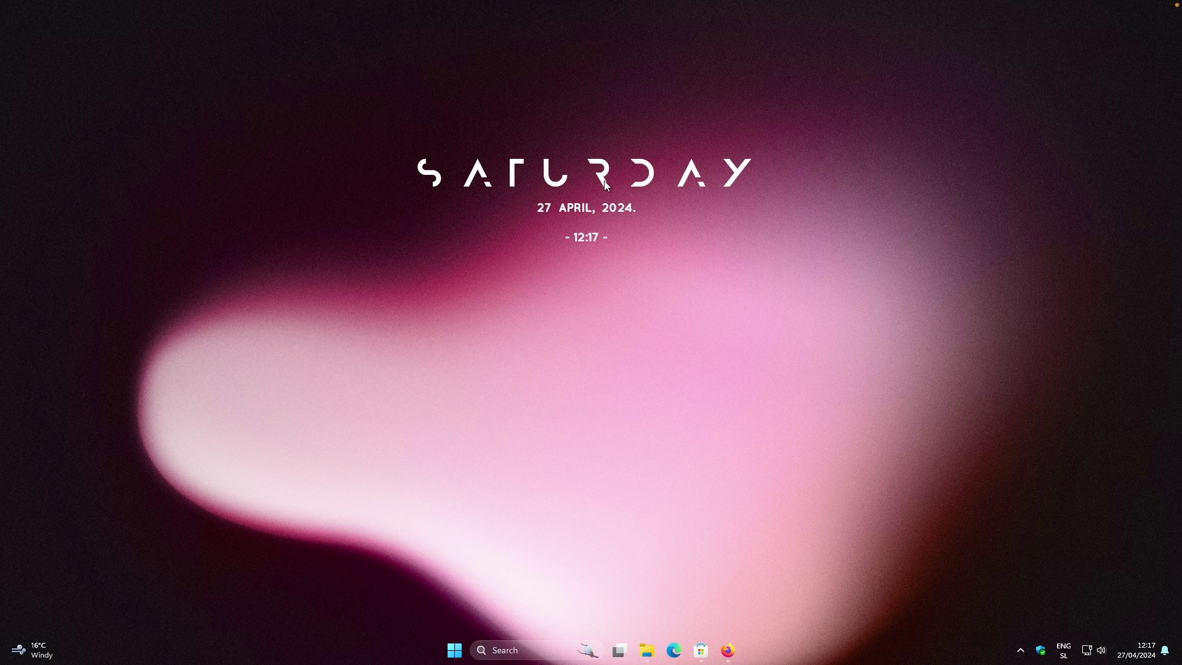
Open the Mond\Clock skin file for editing and delete its whole [MeterDate] section
right_click(603, 172)
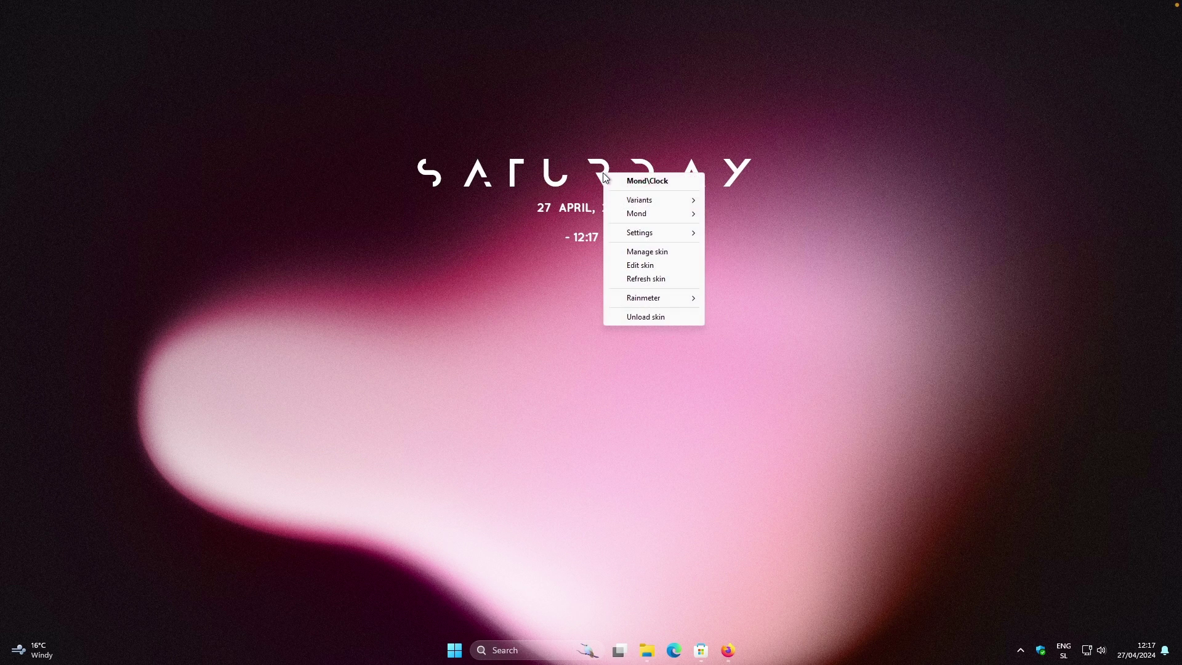
left_click(658, 266)
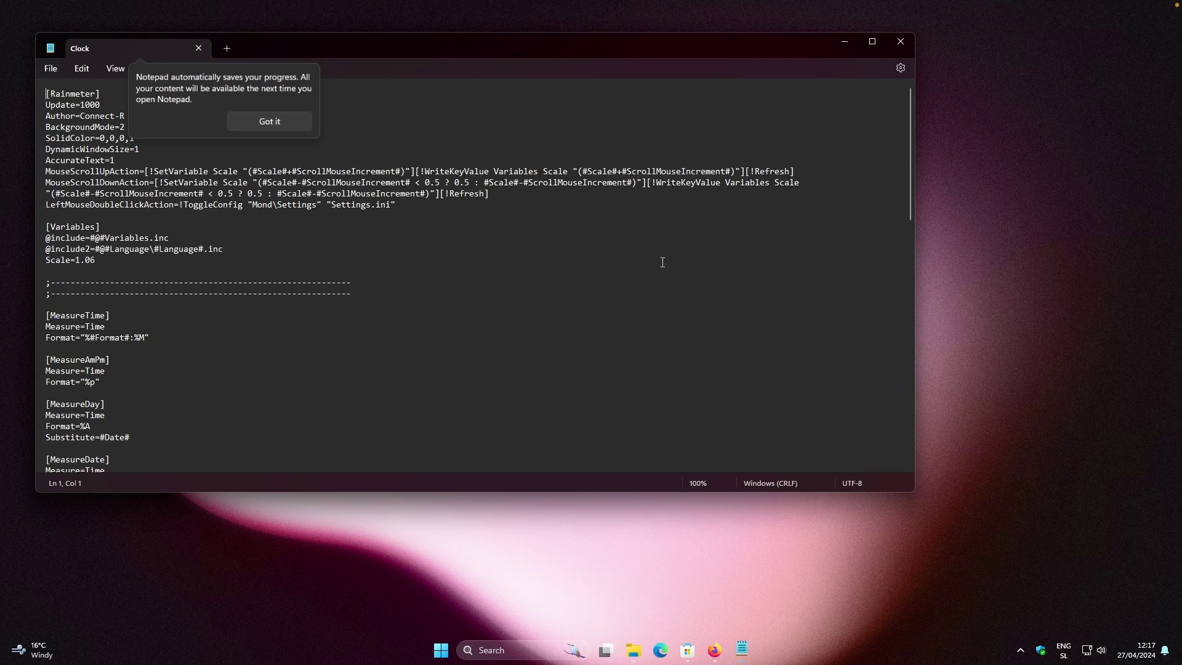
left_click(273, 123)
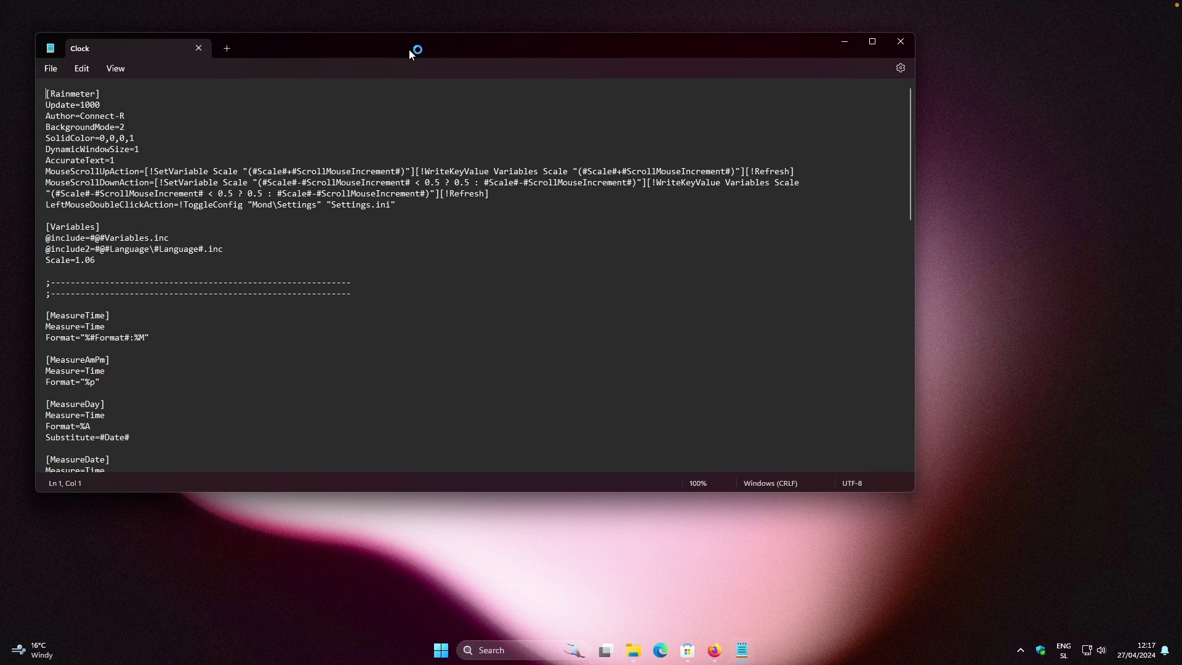
left_click_drag(409, 49, 586, 58)
scroll(377, 264, "down", 20)
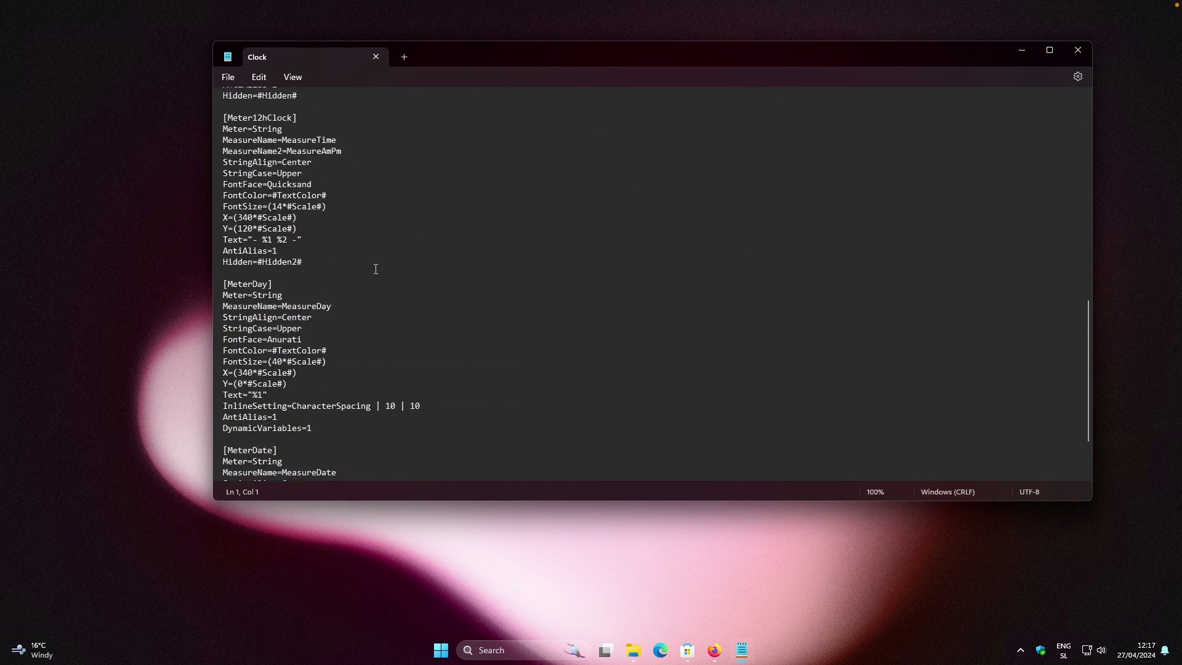
left_click_drag(293, 466, 224, 343)
key("Delete")
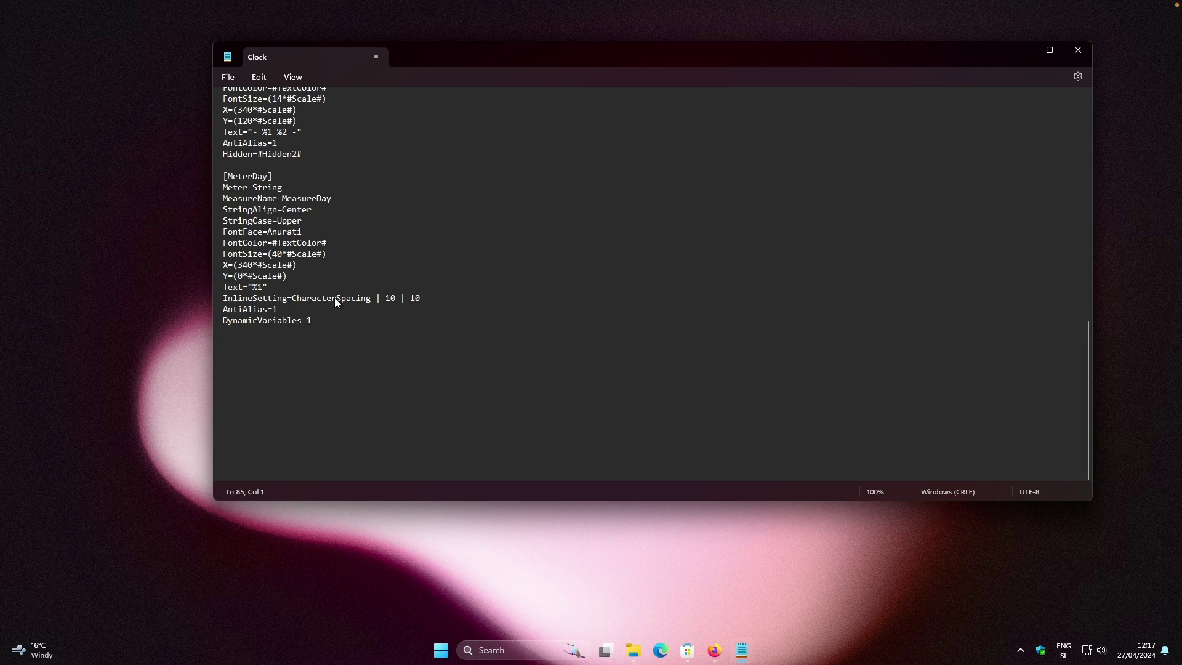
Delete the whole [Meter24hClock] and [Meter12hClock] sections from the Clock skin file, keeping the [MeterDay] section
scroll(334, 298, "up", 7)
scroll(326, 319, "down", 3)
scroll(326, 319, "down", 1)
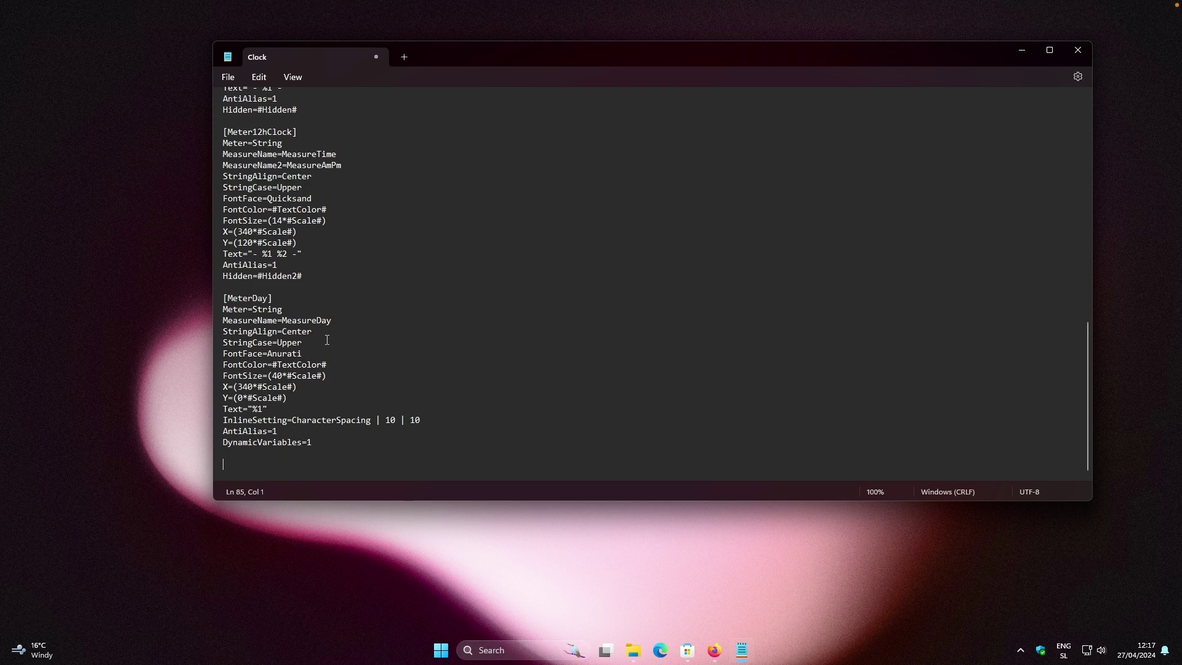
scroll(332, 309, "up", 5)
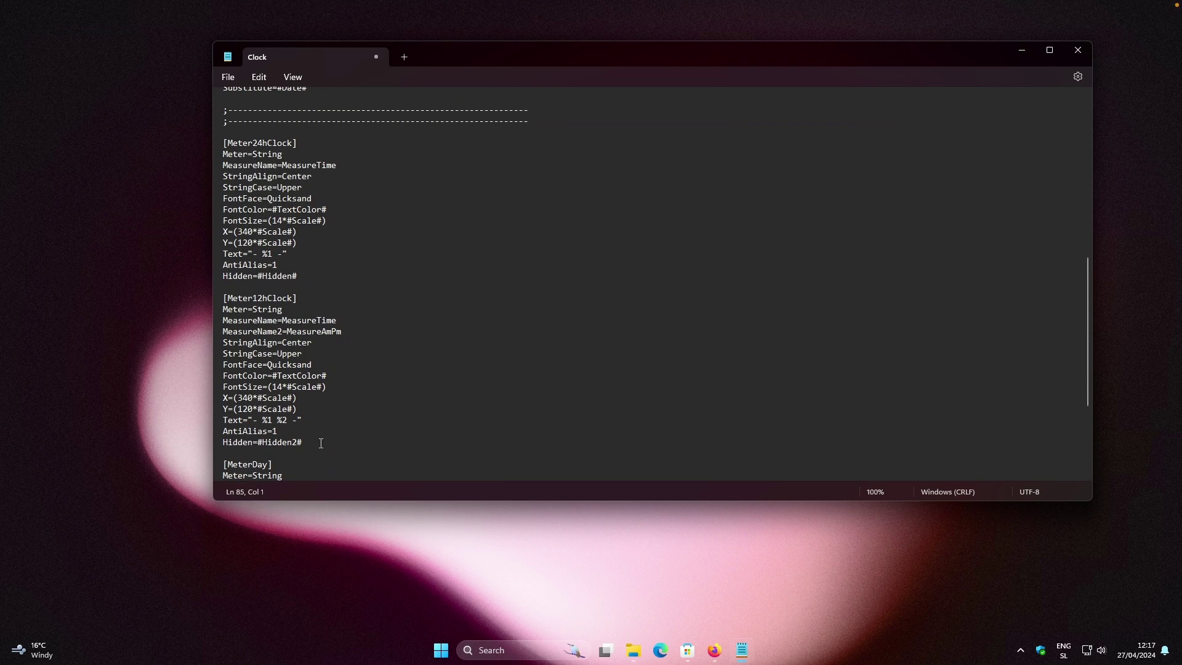
left_click_drag(320, 442, 224, 143)
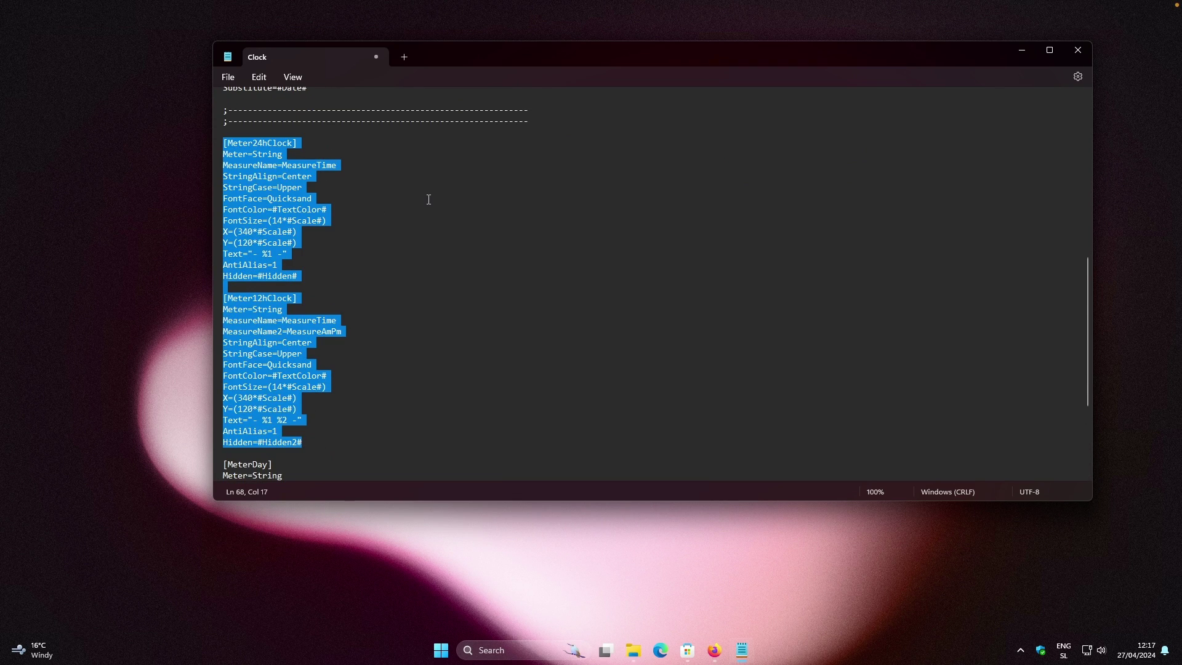
key("Delete")
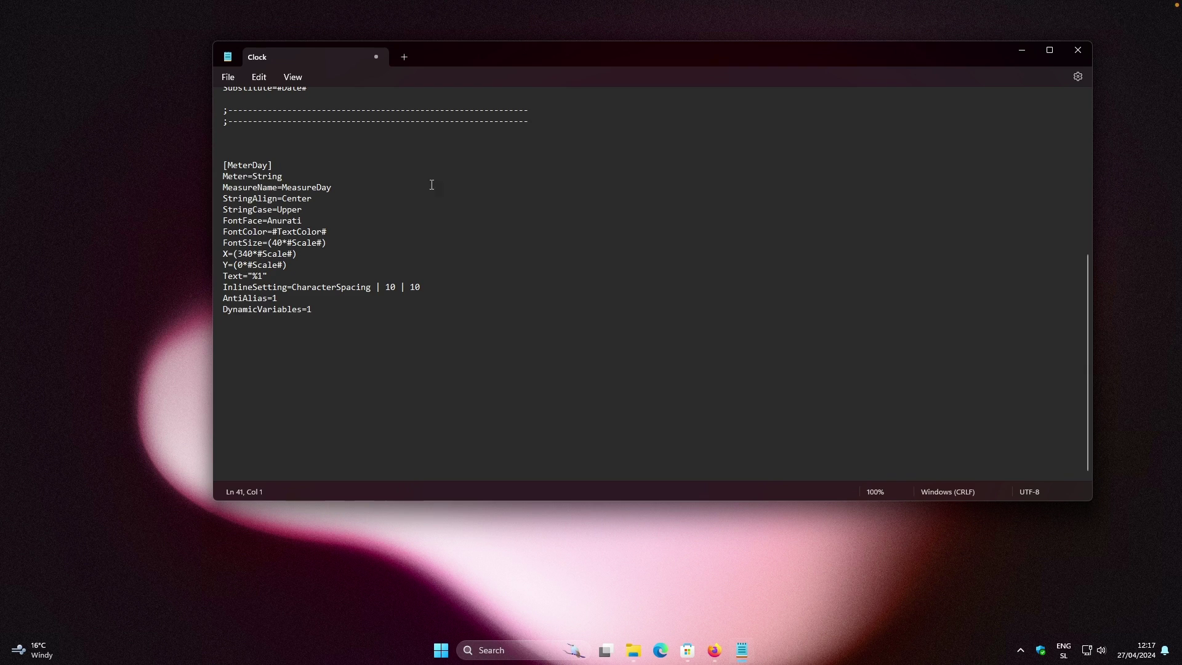
left_click_drag(337, 315, 248, 159)
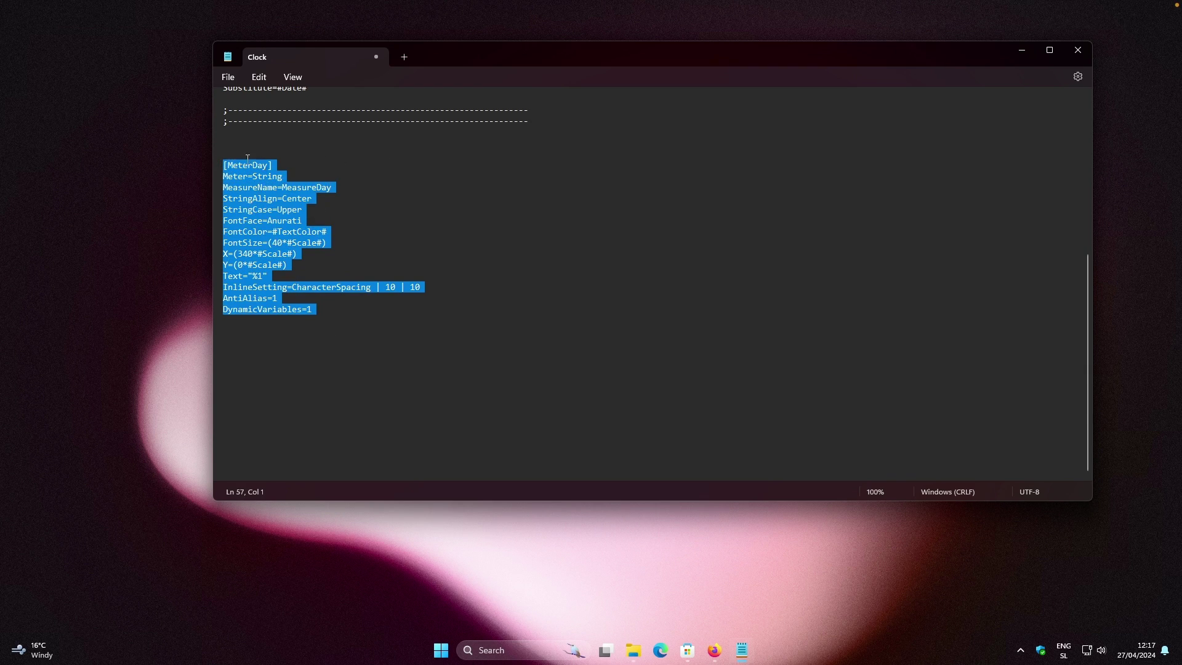
Set the Scale variable in the Clock skin file to 1.35, then save and close the file
scroll(318, 197, "up", 10)
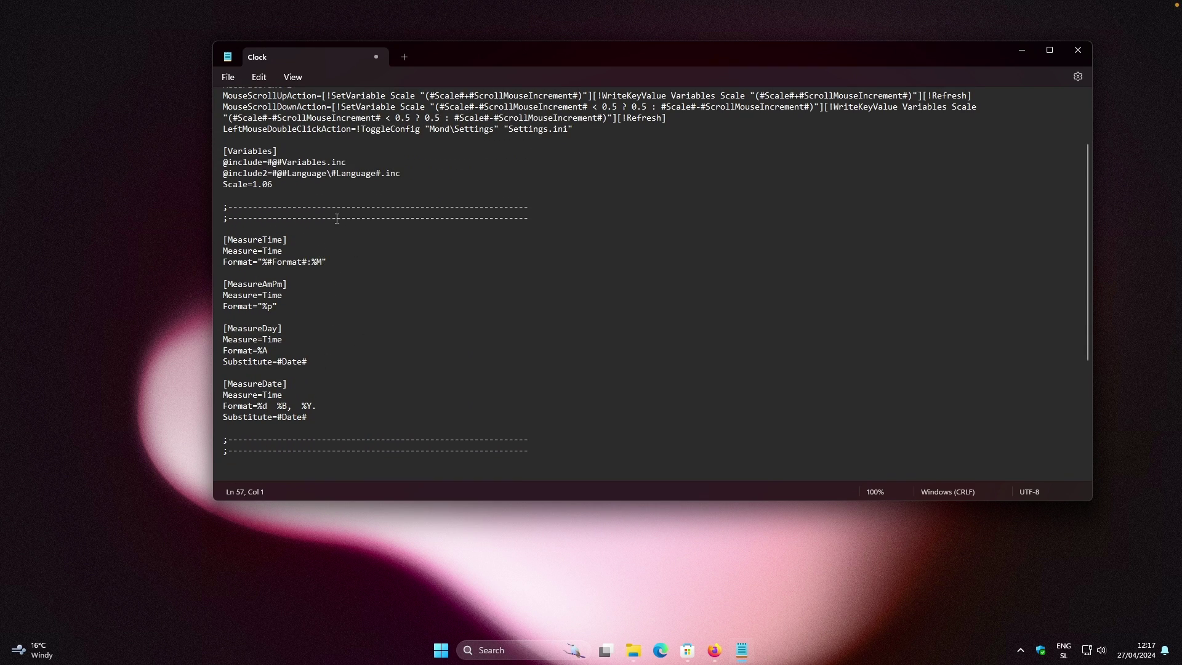
left_click(288, 187)
double_click(270, 184)
key("BackSpace")
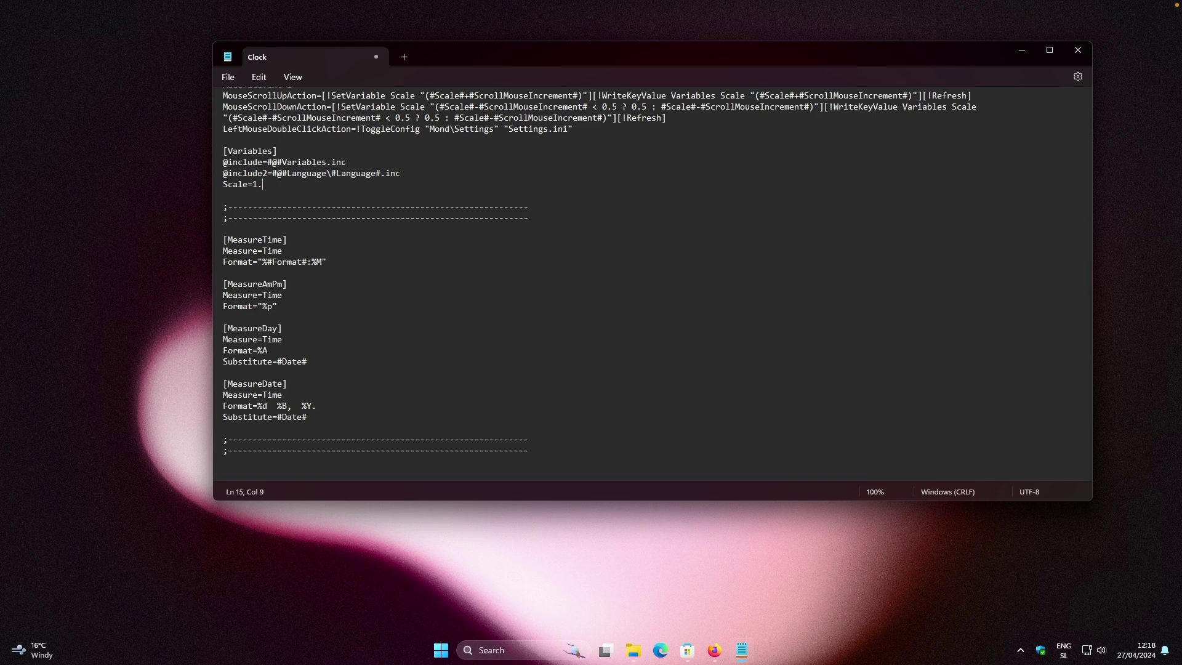
left_click(229, 77)
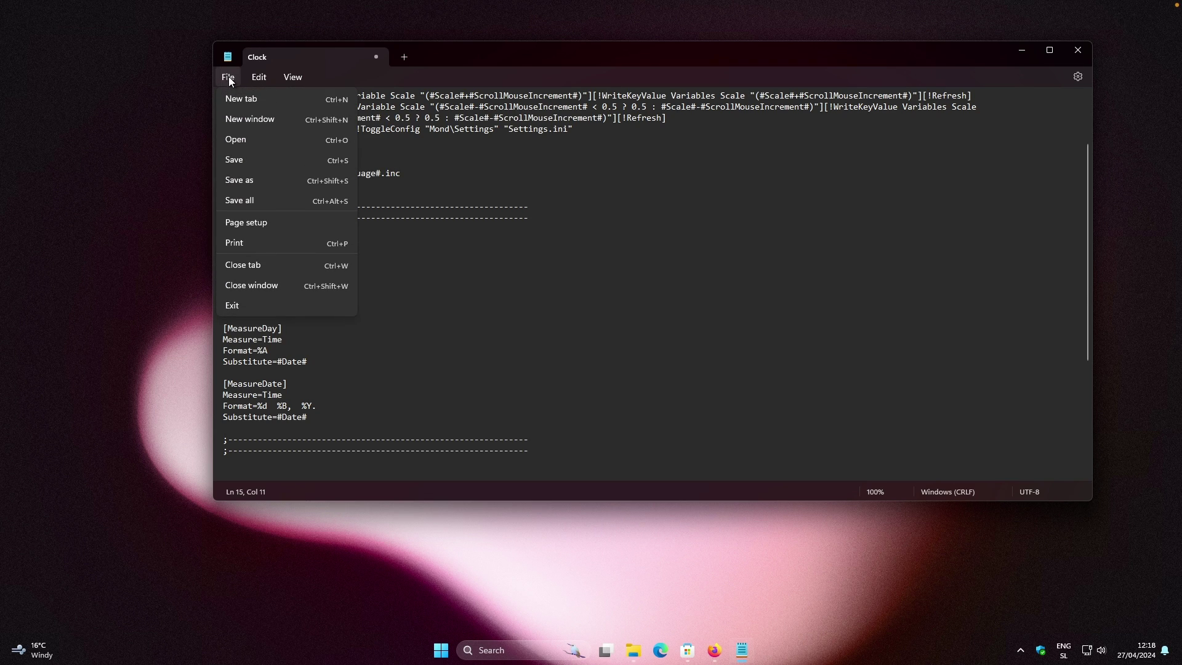
left_click(262, 160)
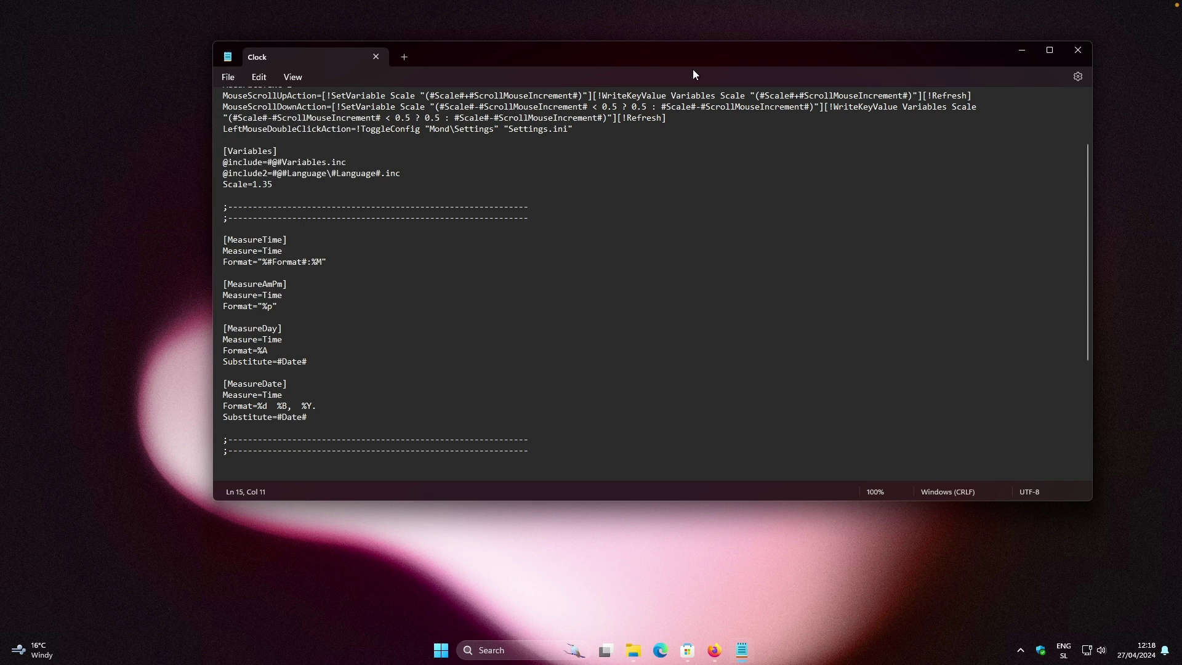
left_click(1077, 50)
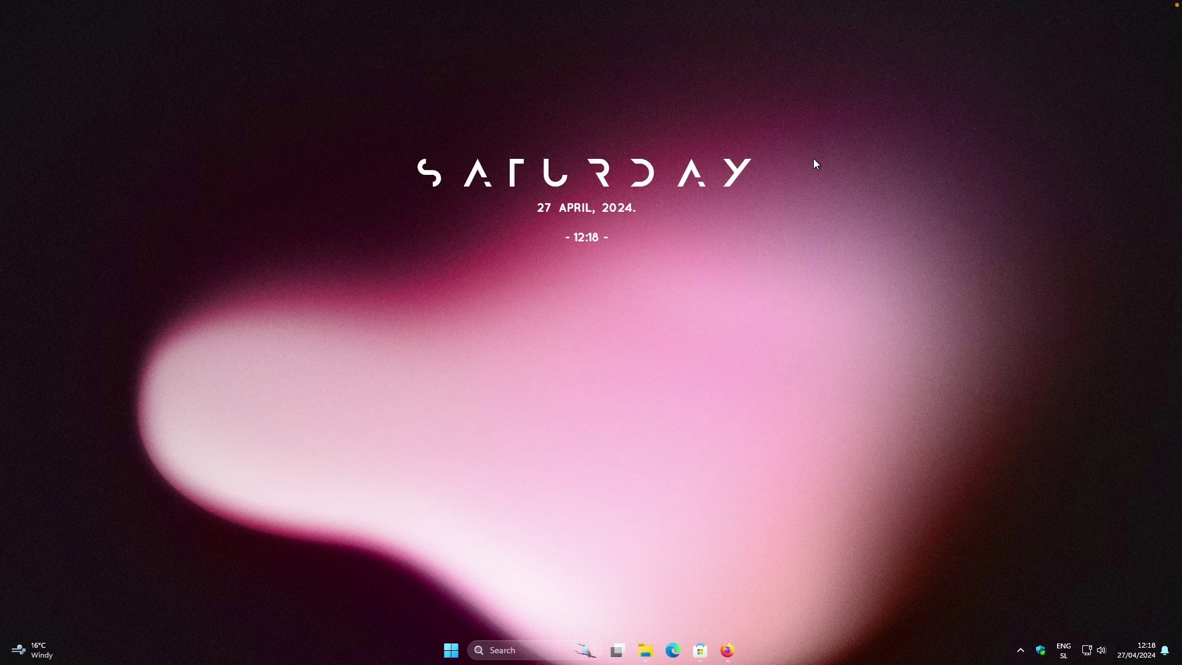
Refresh the Mond clock skin and centre the day name horizontally in the upper part of the desktop
right_click(651, 191)
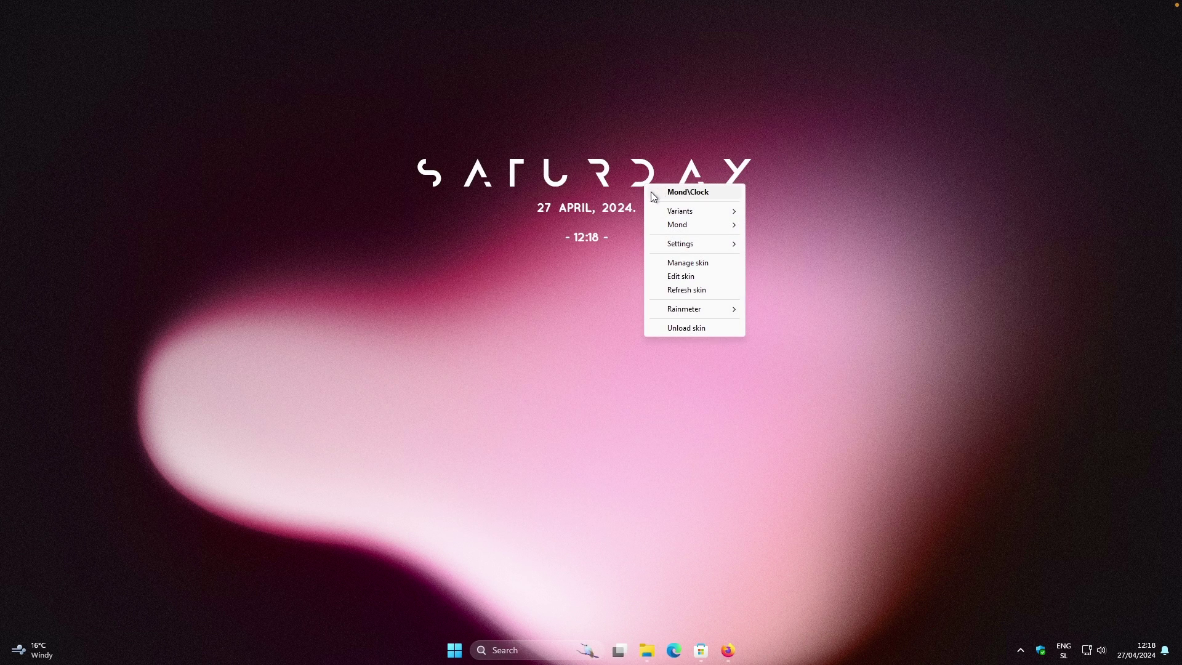
left_click(686, 290)
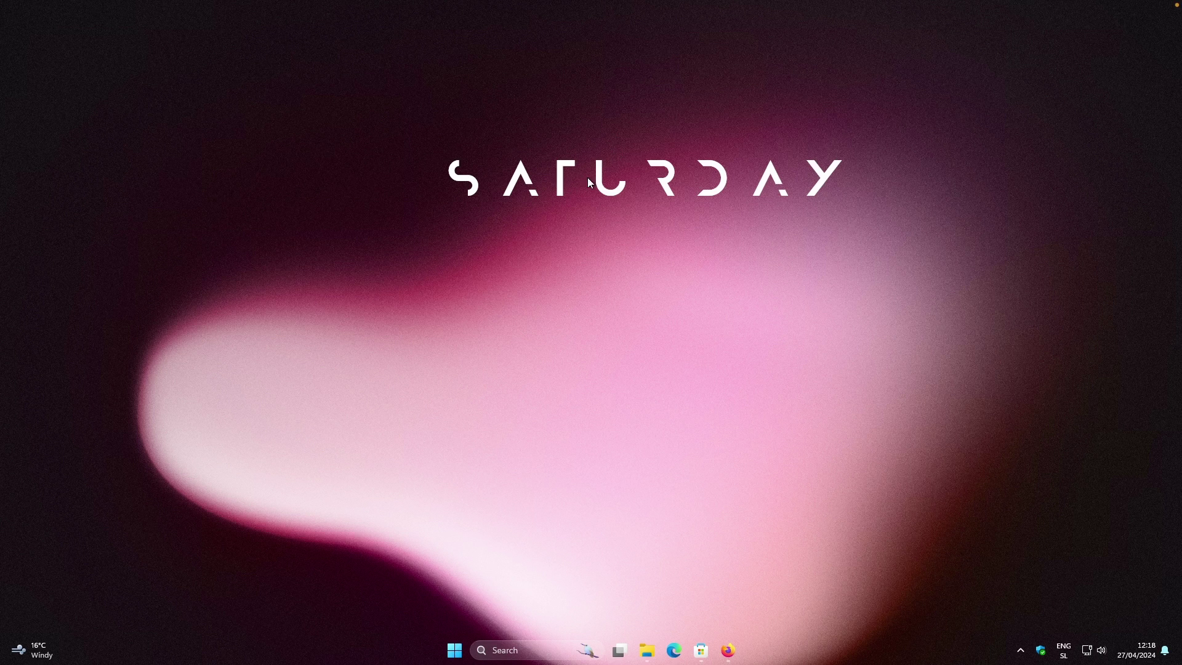
left_click_drag(668, 192, 616, 190)
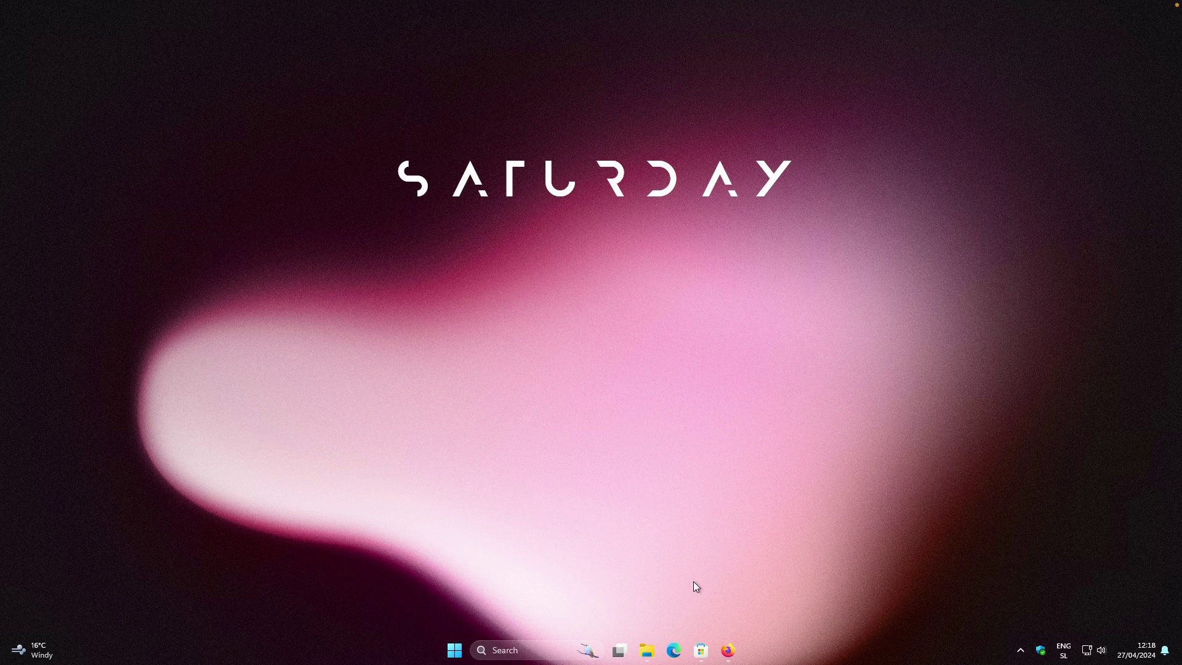
Install the Monterey_1.0.2 skin package from Downloads with its included skins loaded, and move its Widgets window to the upper centre of the desktop
left_click(646, 650)
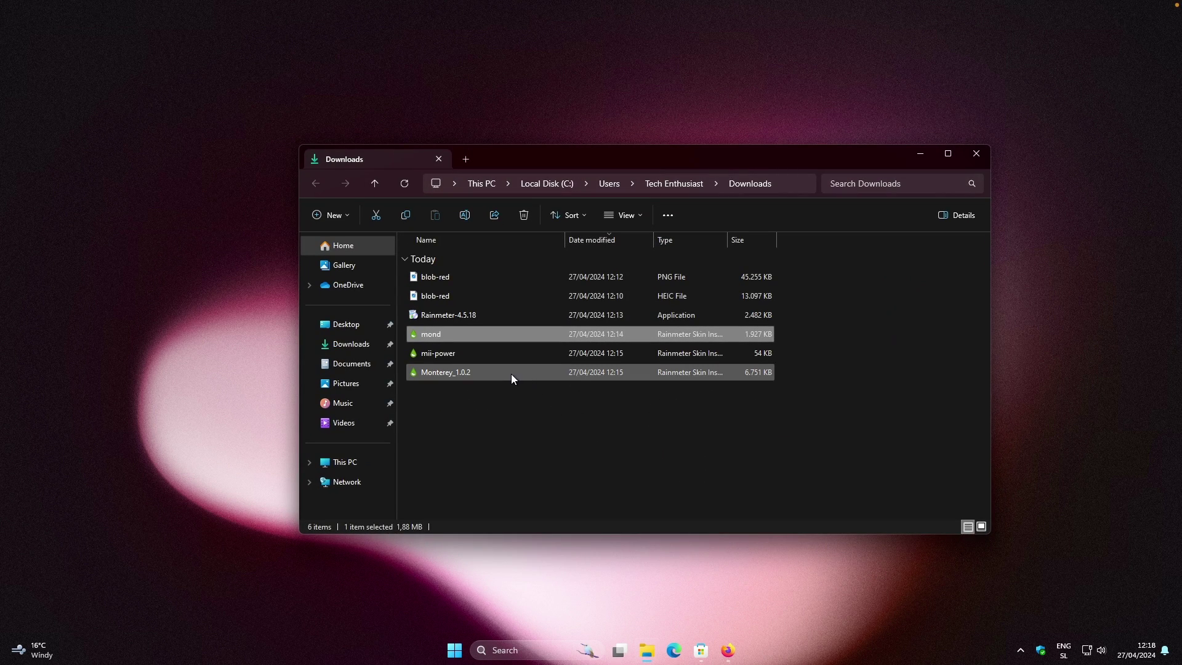
left_click(581, 371)
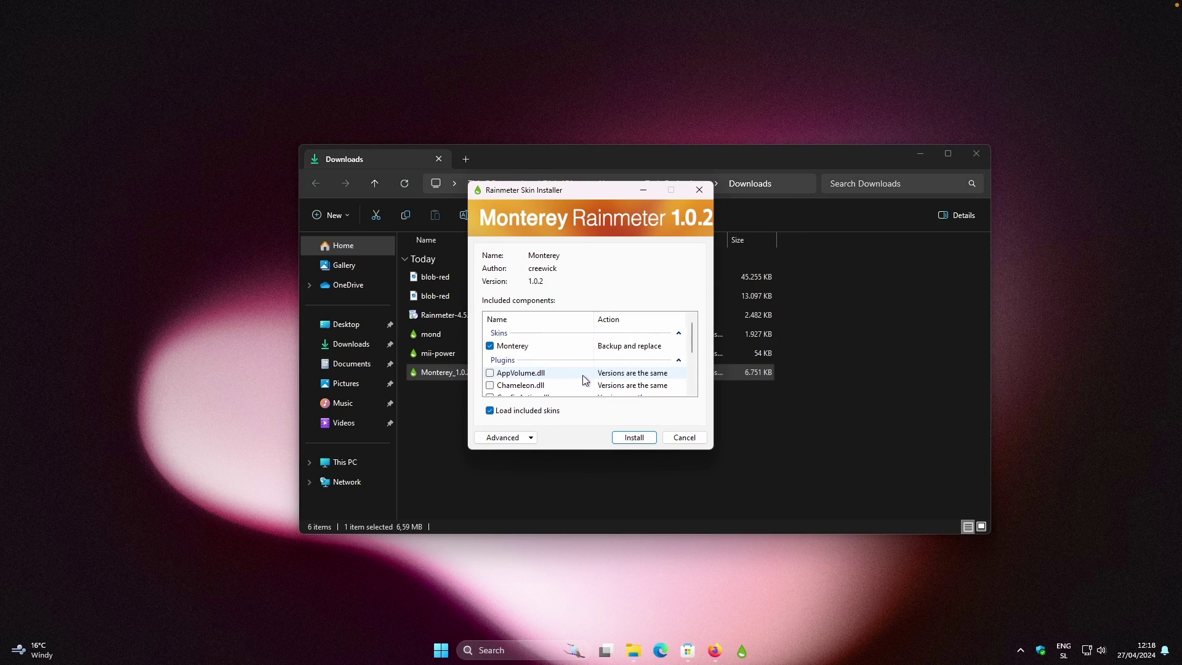
left_click(635, 437)
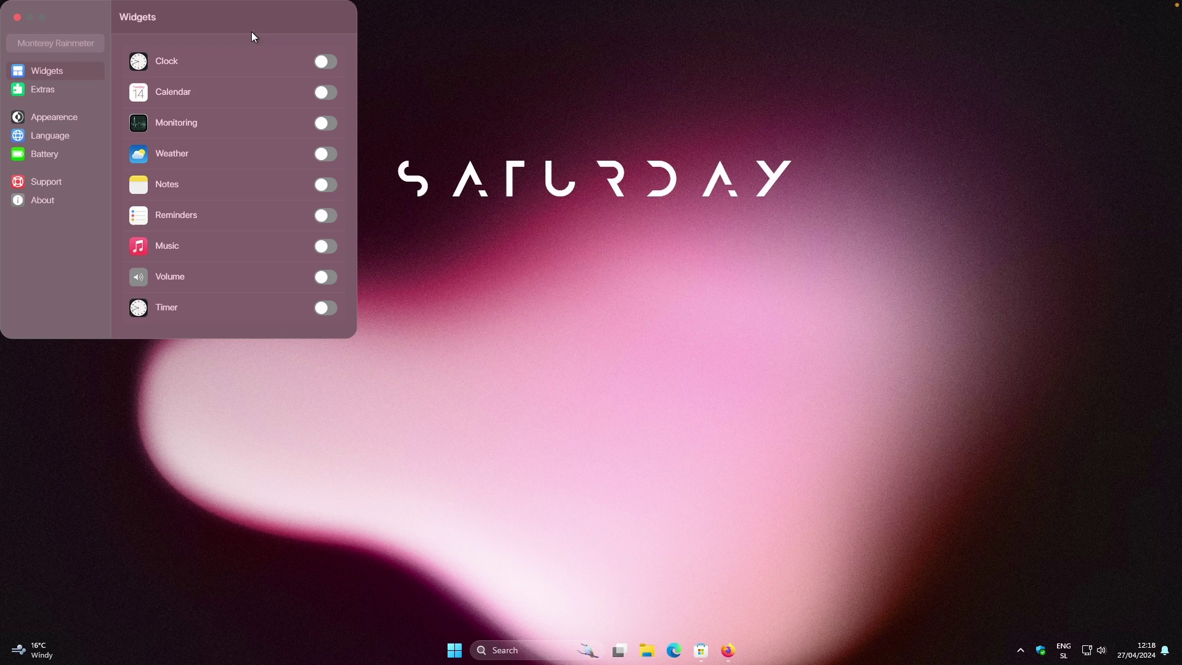
left_click_drag(253, 34, 655, 87)
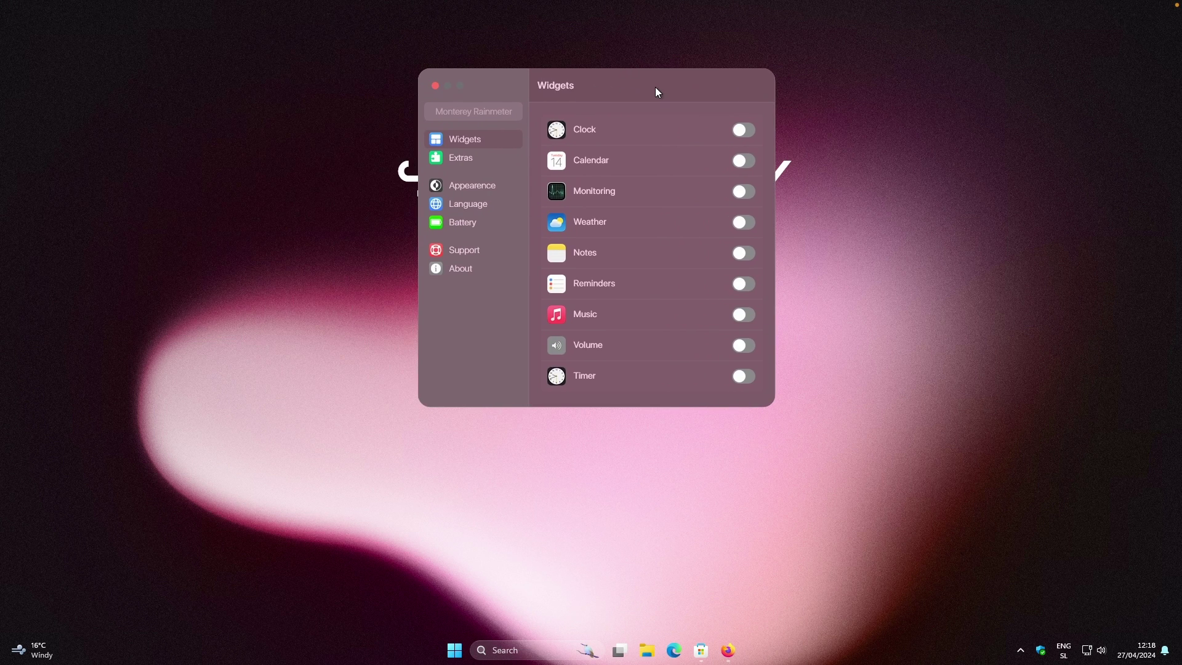
Enable the Monterey Clock, Notes, Reminders, Monitoring and Calendar widgets
left_click(749, 135)
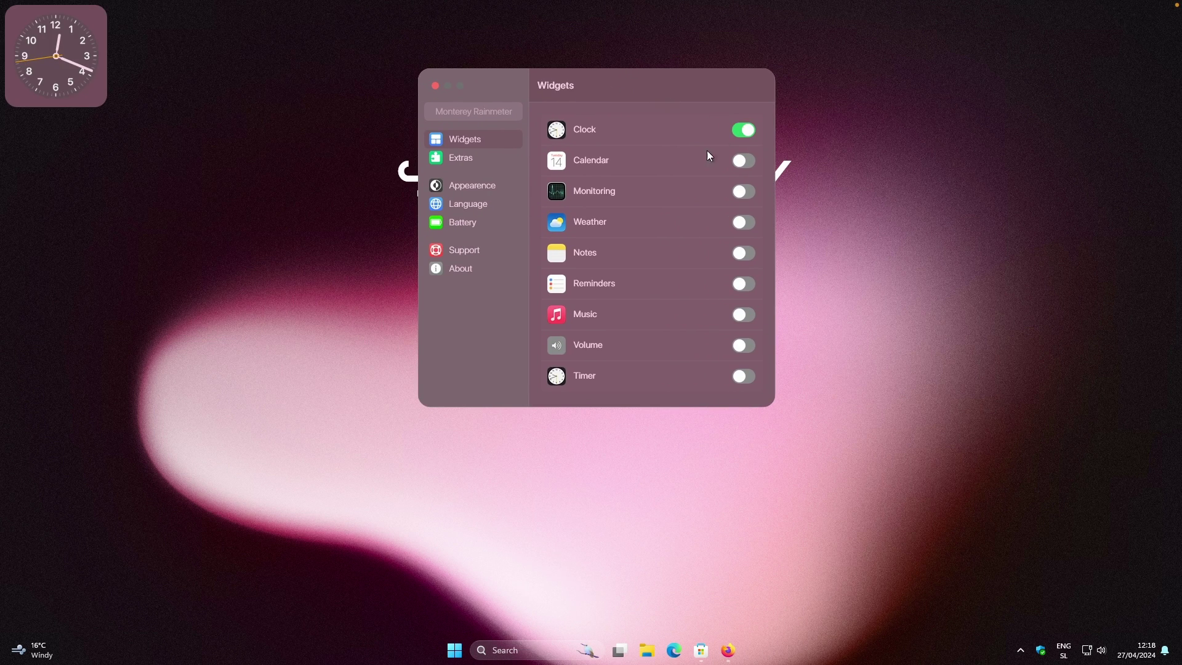
left_click(745, 258)
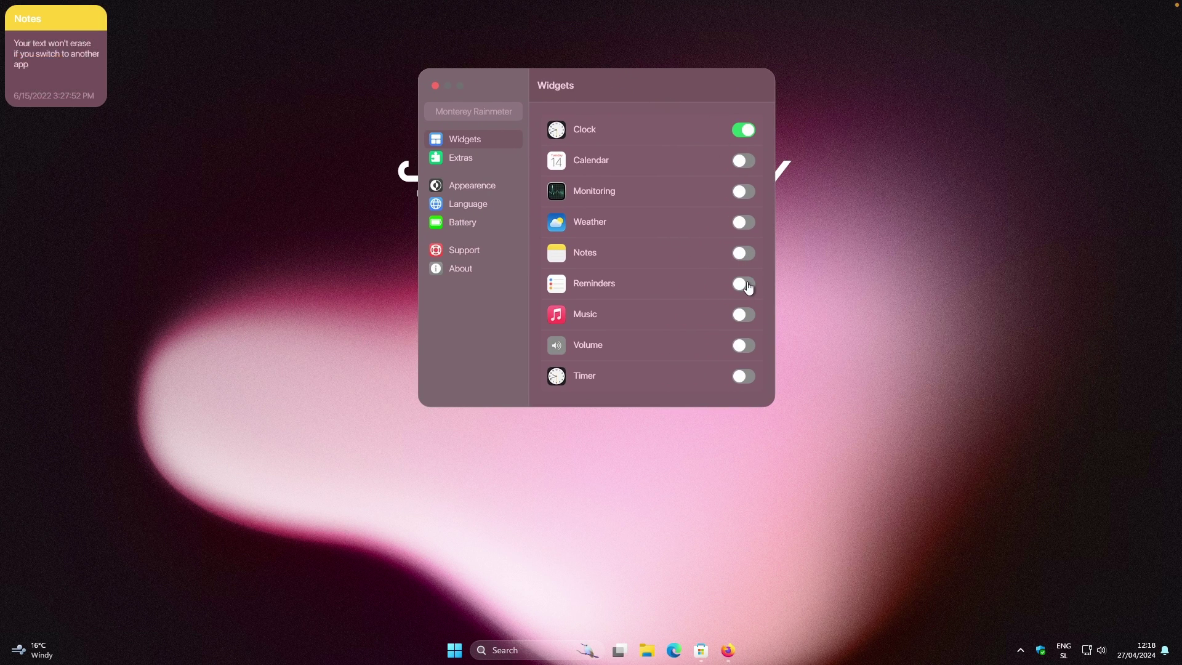
left_click(747, 285)
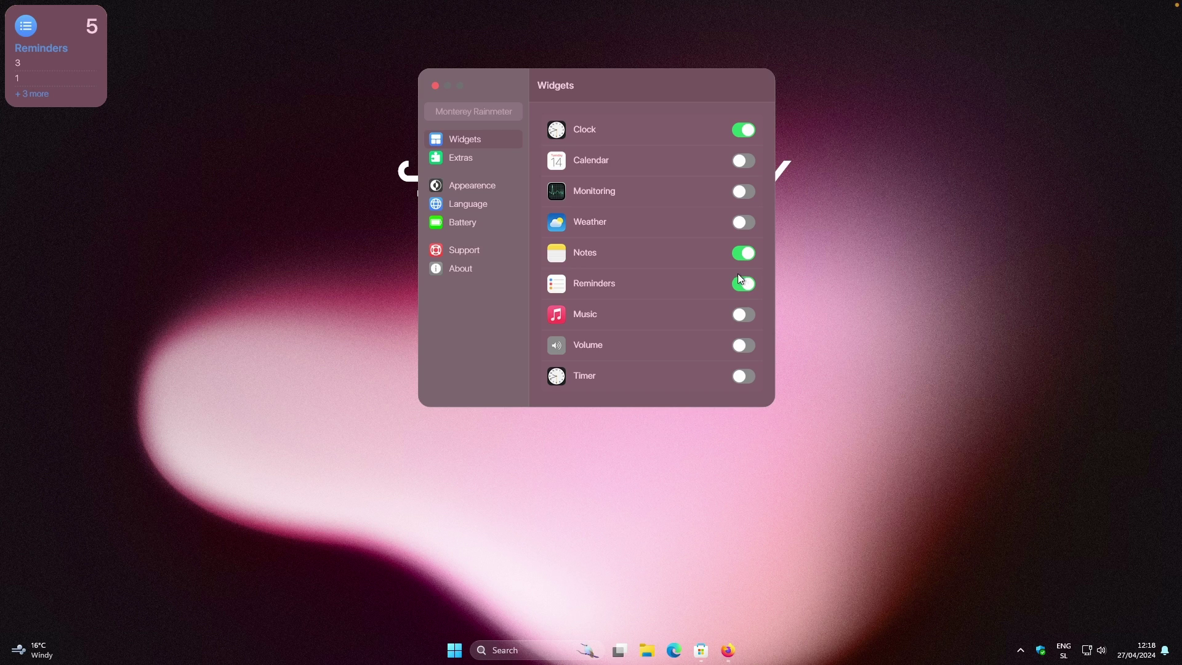
left_click(743, 193)
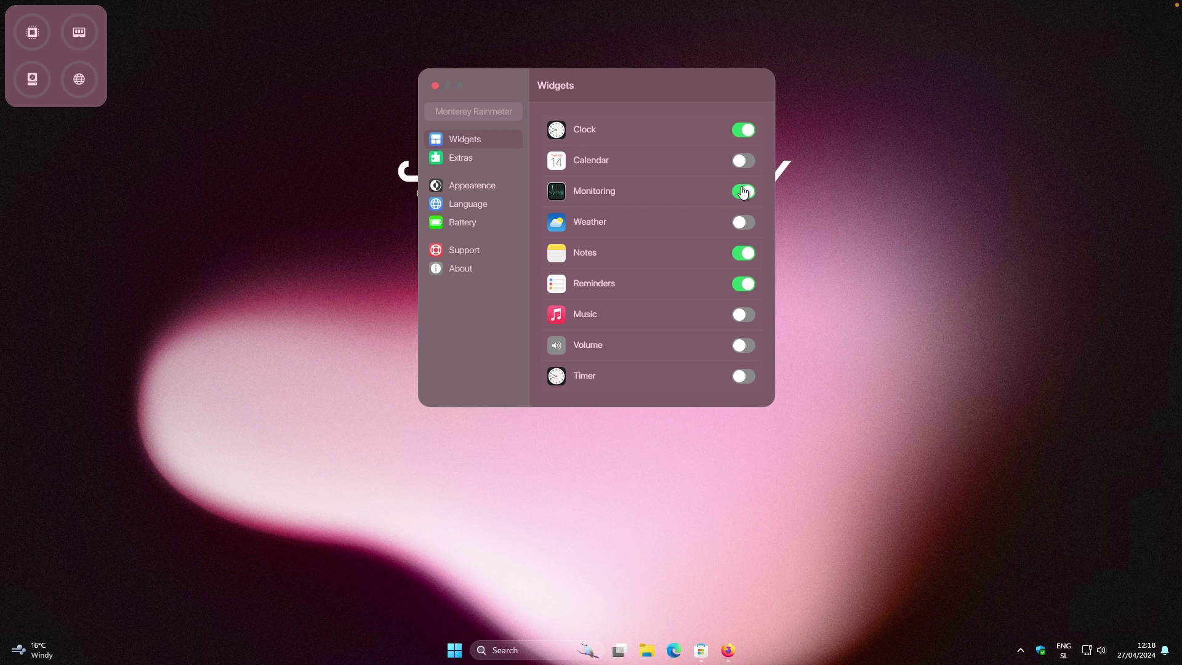
left_click(743, 162)
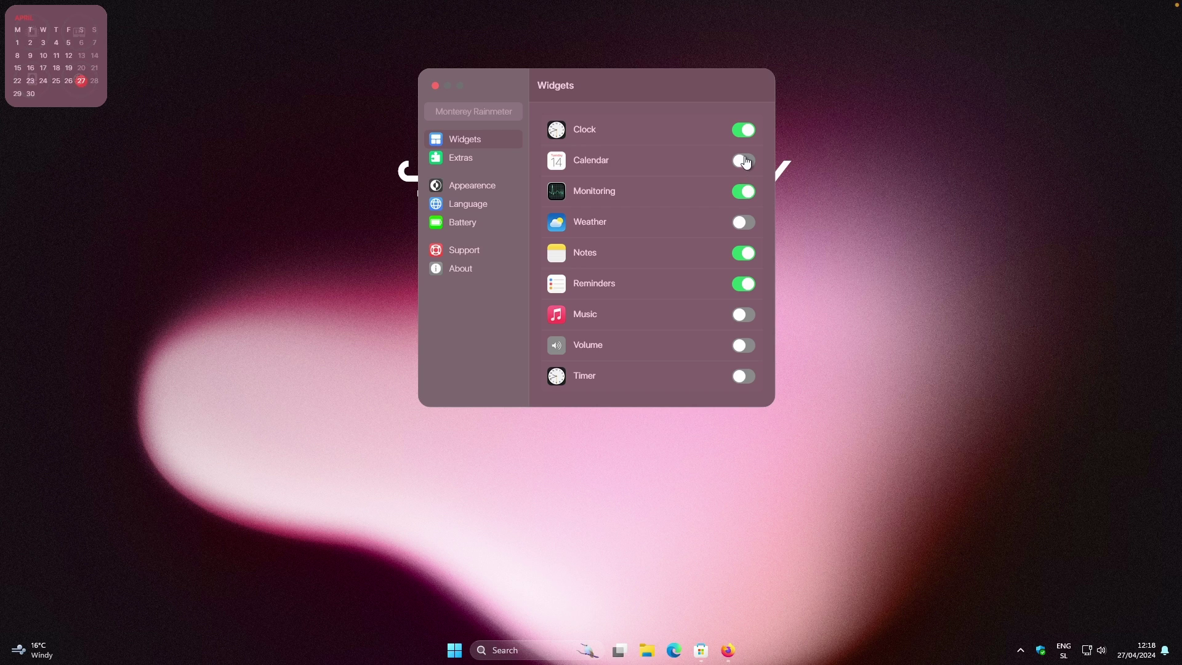
Set the Monterey appearance theme to Blur and close the Monterey settings
left_click(455, 187)
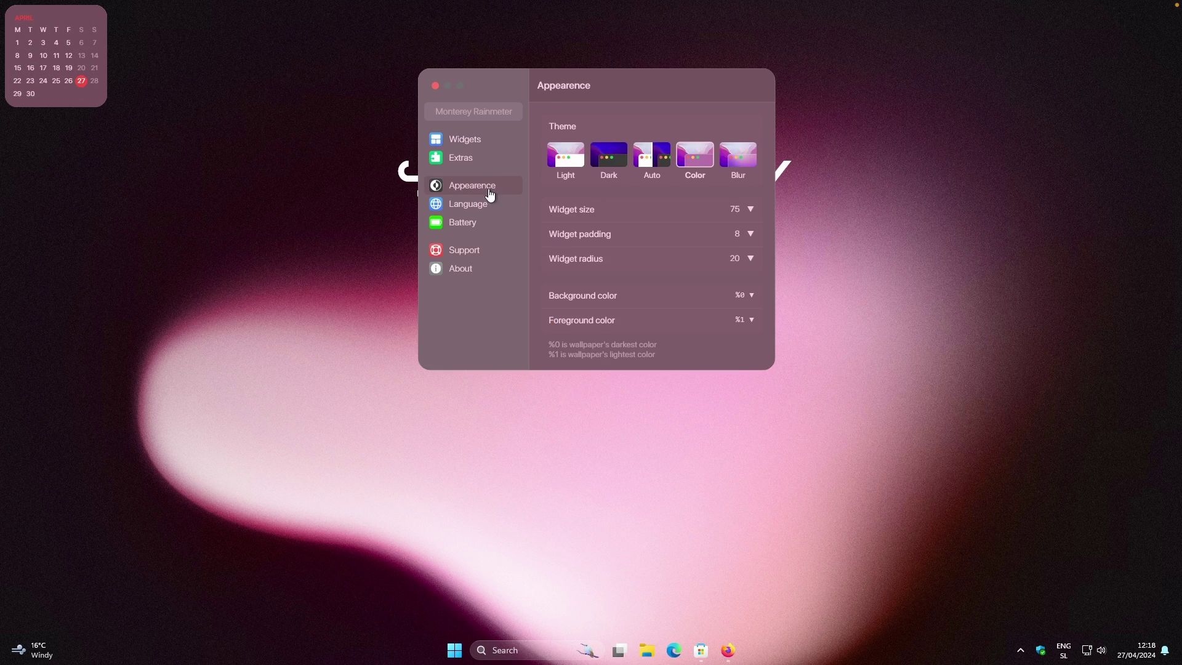
left_click(745, 157)
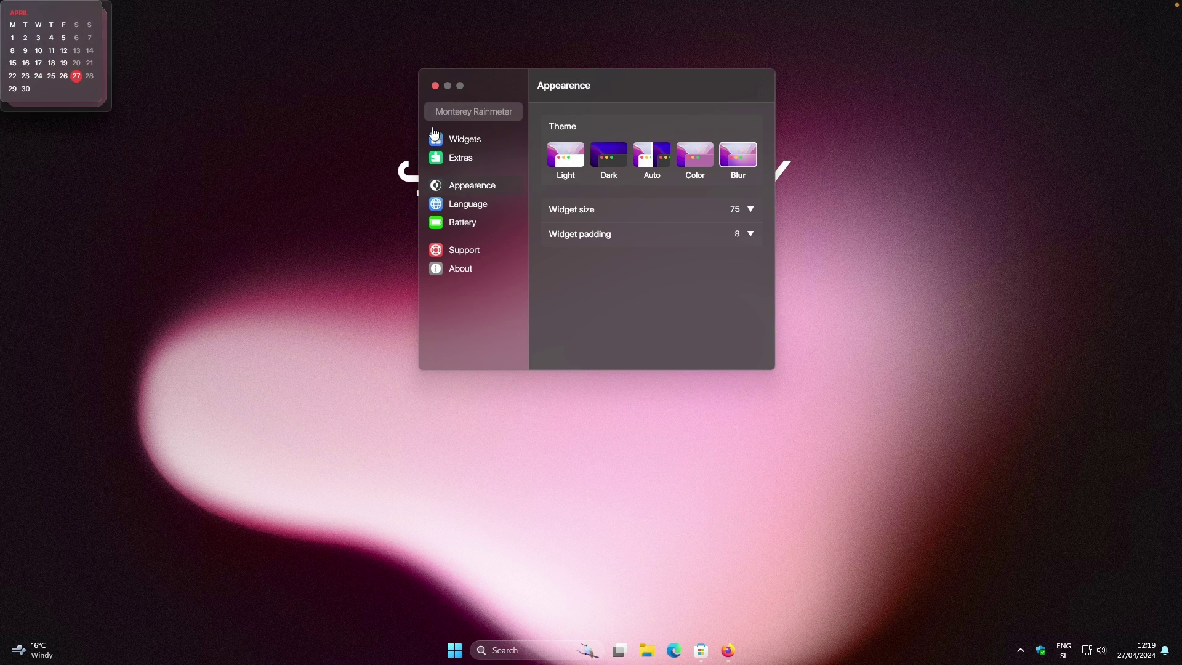
left_click(435, 88)
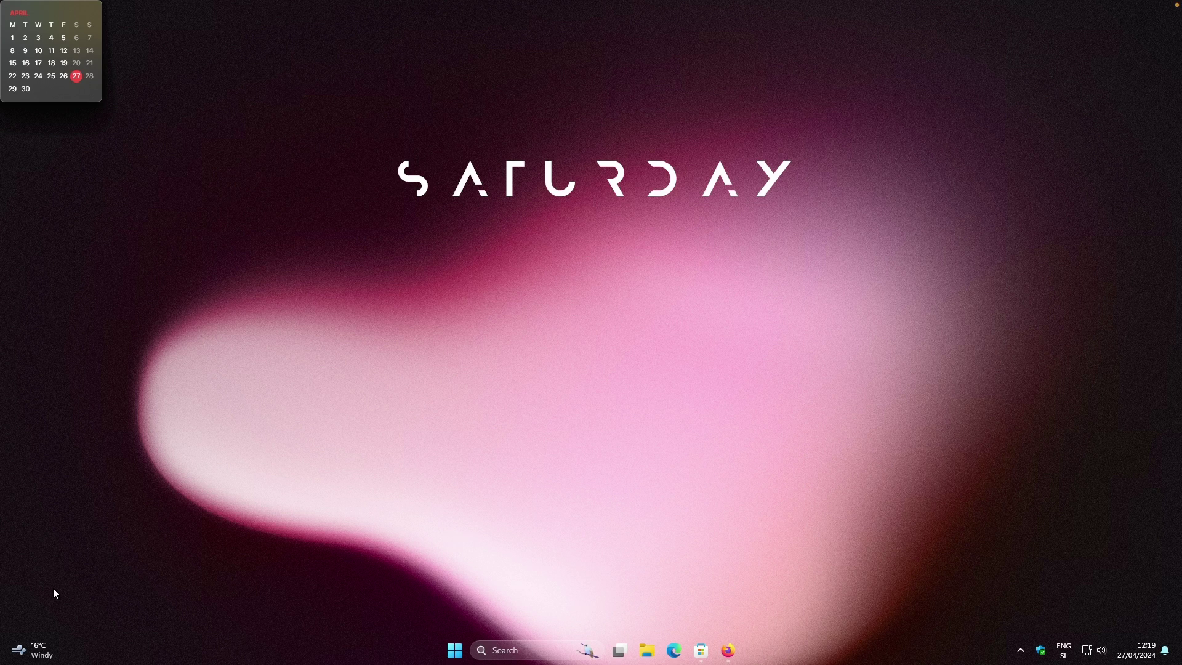
Load the W.ini skin of mii power\power from the Rainmeter manager, close the manager and move the power icons to the desktop's lower-left corner
left_click(1020, 650)
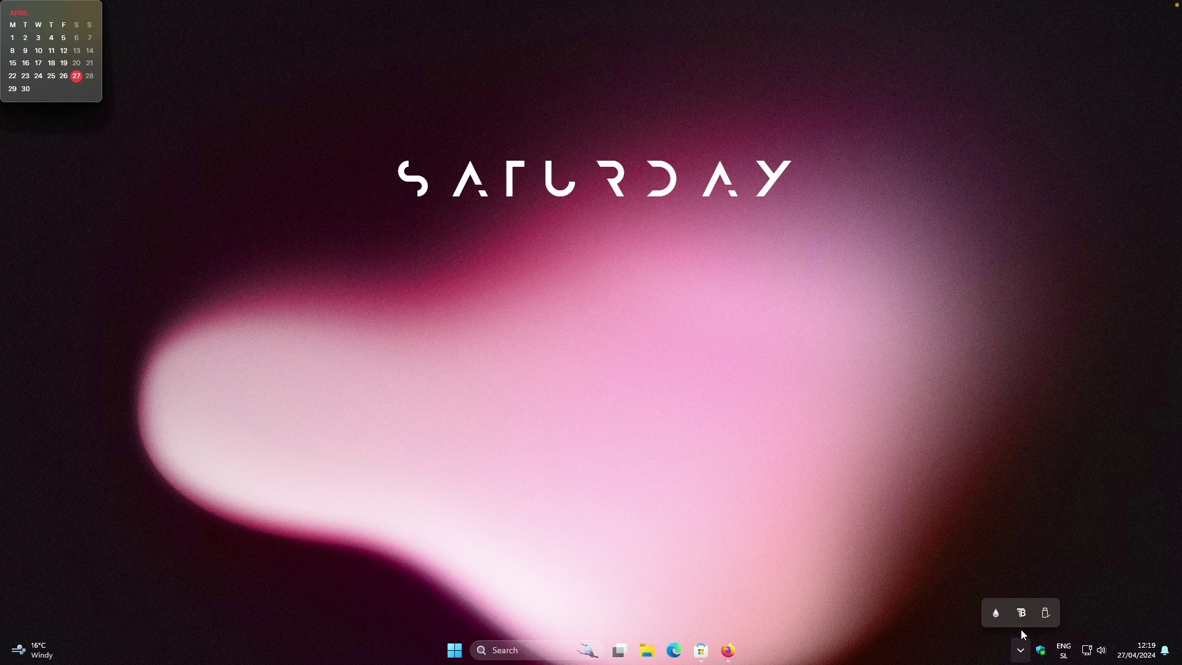
left_click(995, 618)
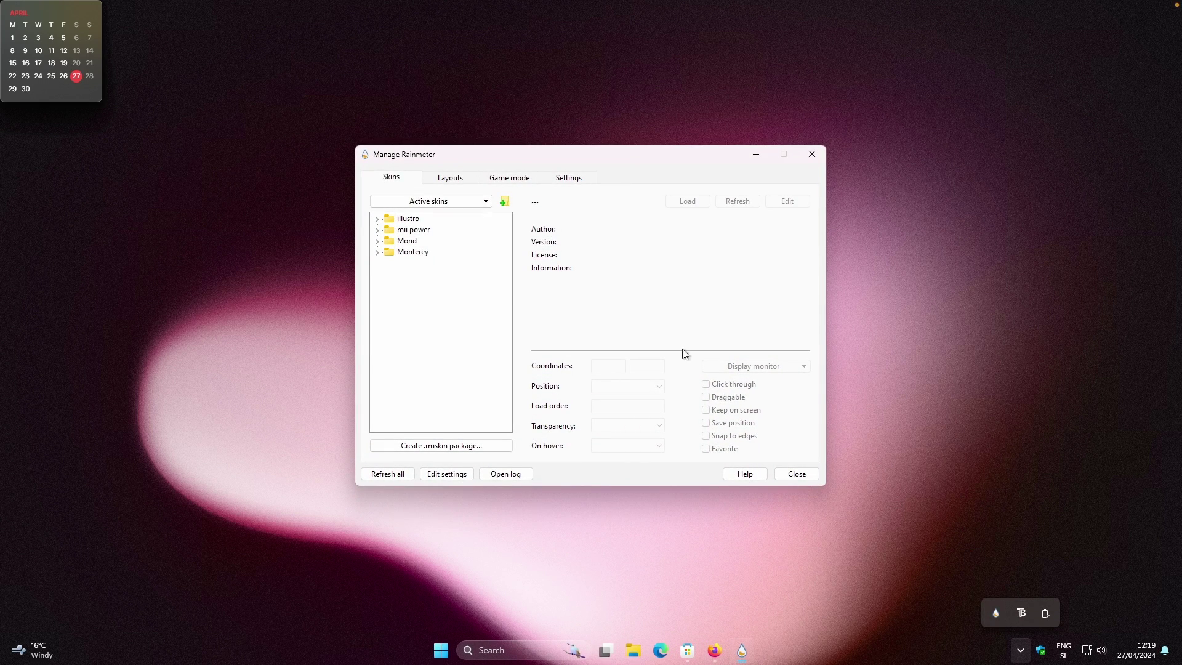
left_click(376, 230)
left_click(388, 241)
left_click(429, 263)
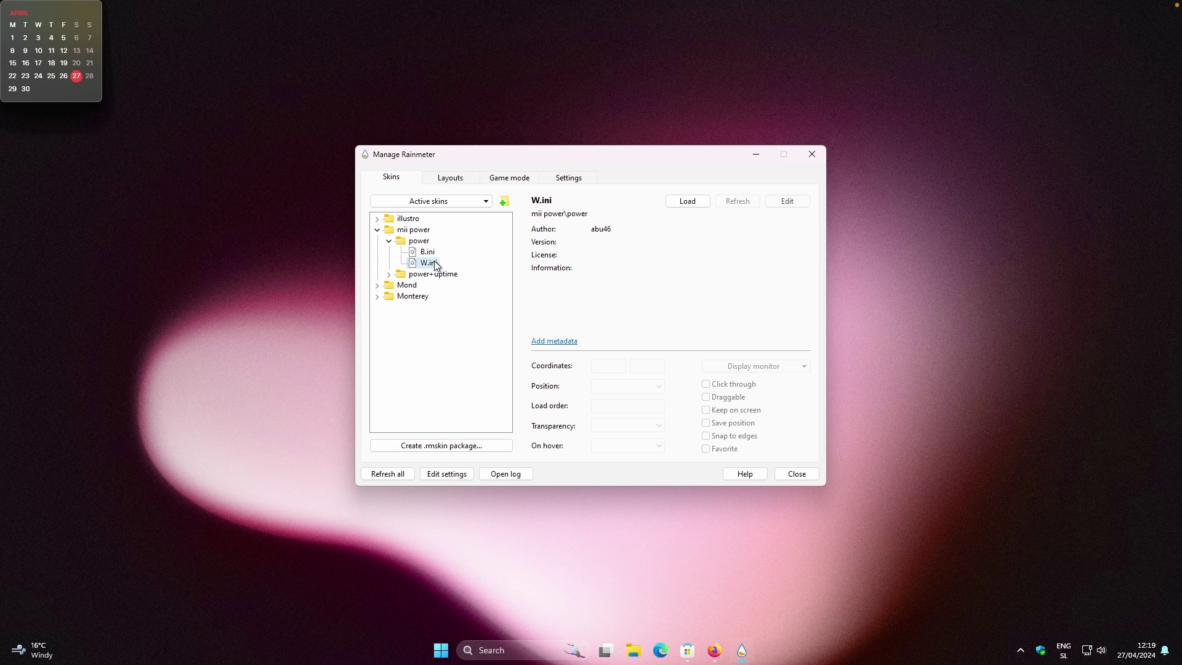
double_click(434, 264)
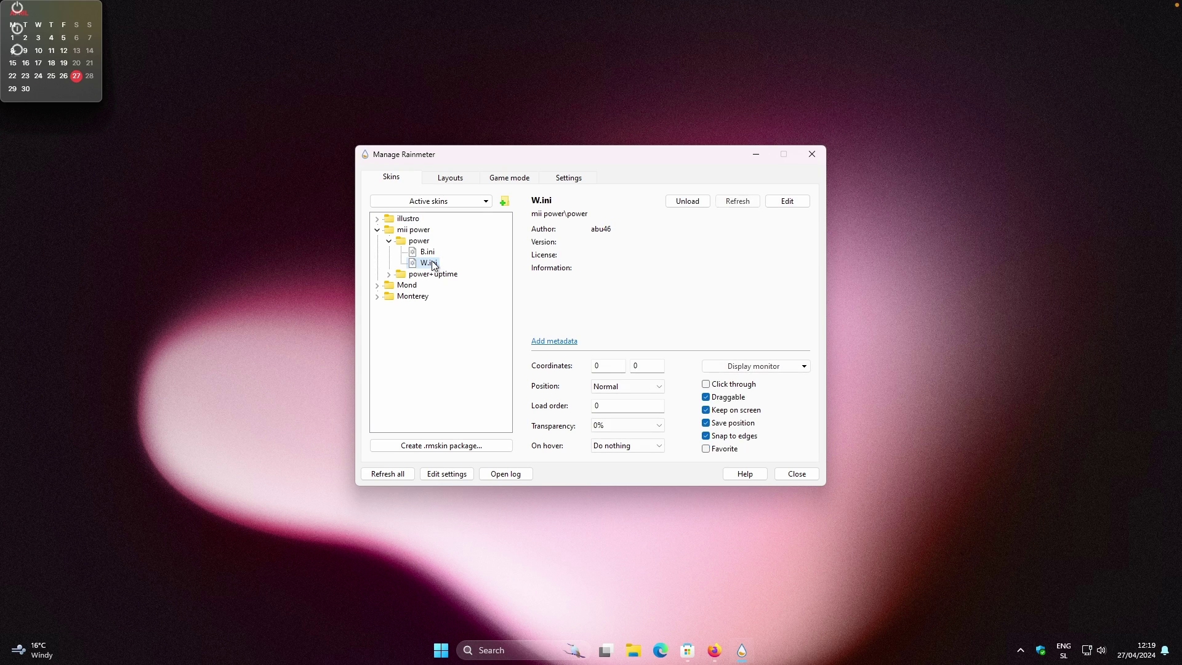
left_click(811, 151)
left_click_drag(22, 52, 69, 591)
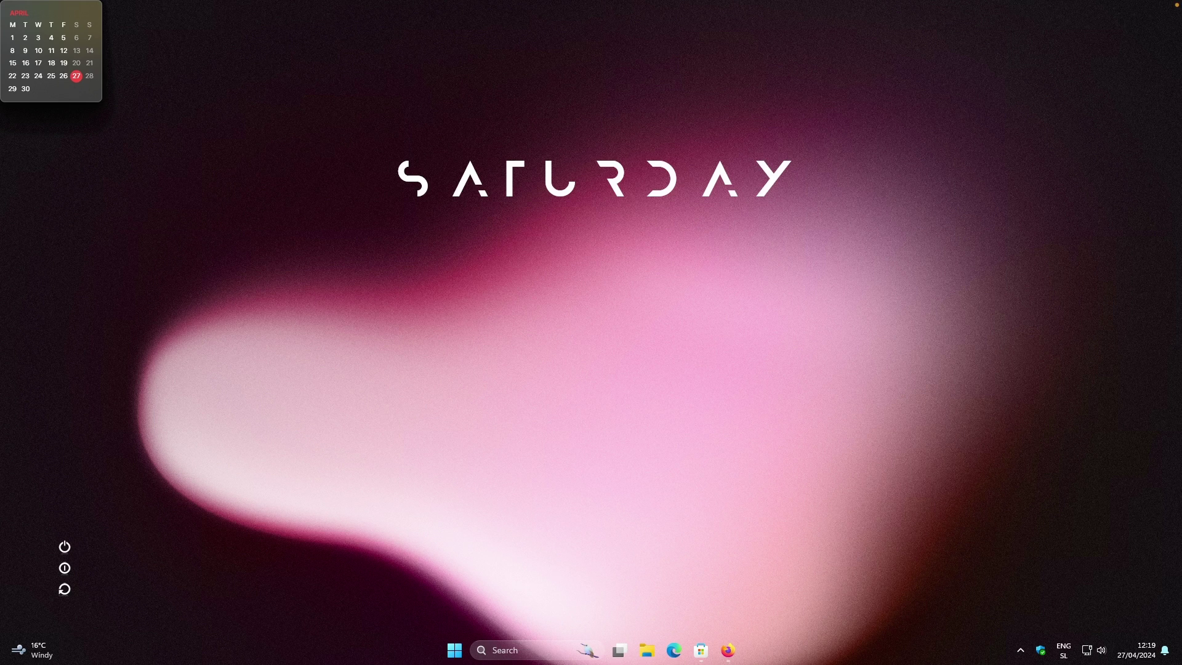
Arrange the widgets in a two-by-two grid on the desktop's right side, with Calendar and Monitoring above Reminders and Notes
left_click_drag(59, 91, 974, 358)
left_click_drag(85, 88, 1111, 360)
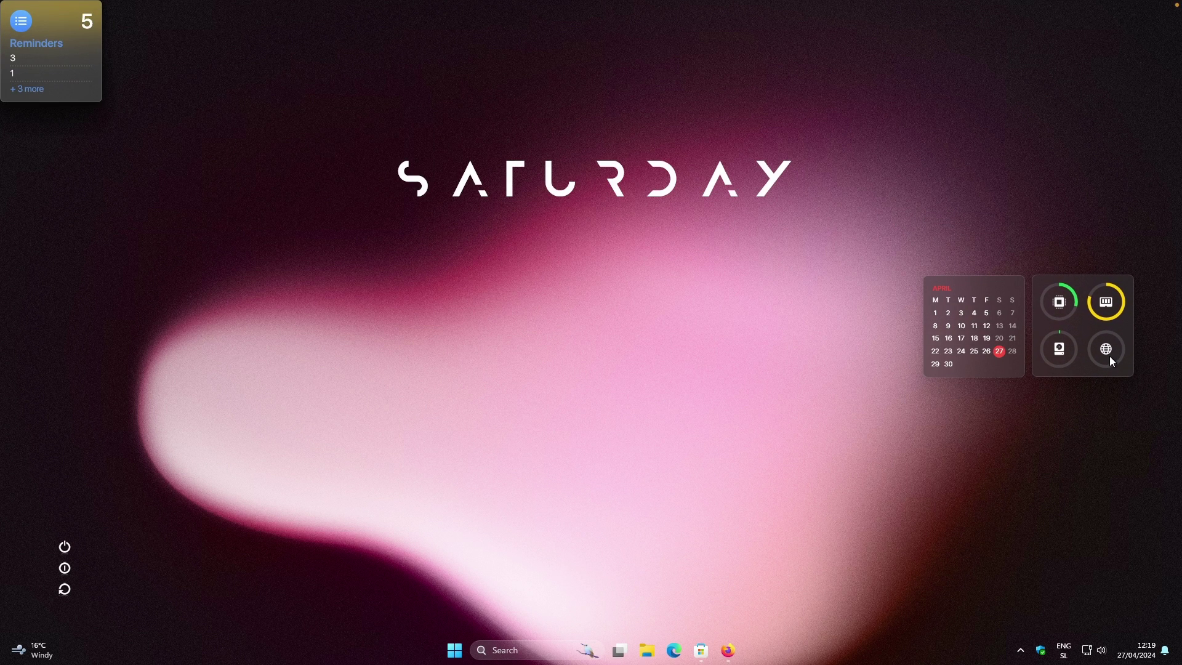
left_click_drag(68, 82, 991, 467)
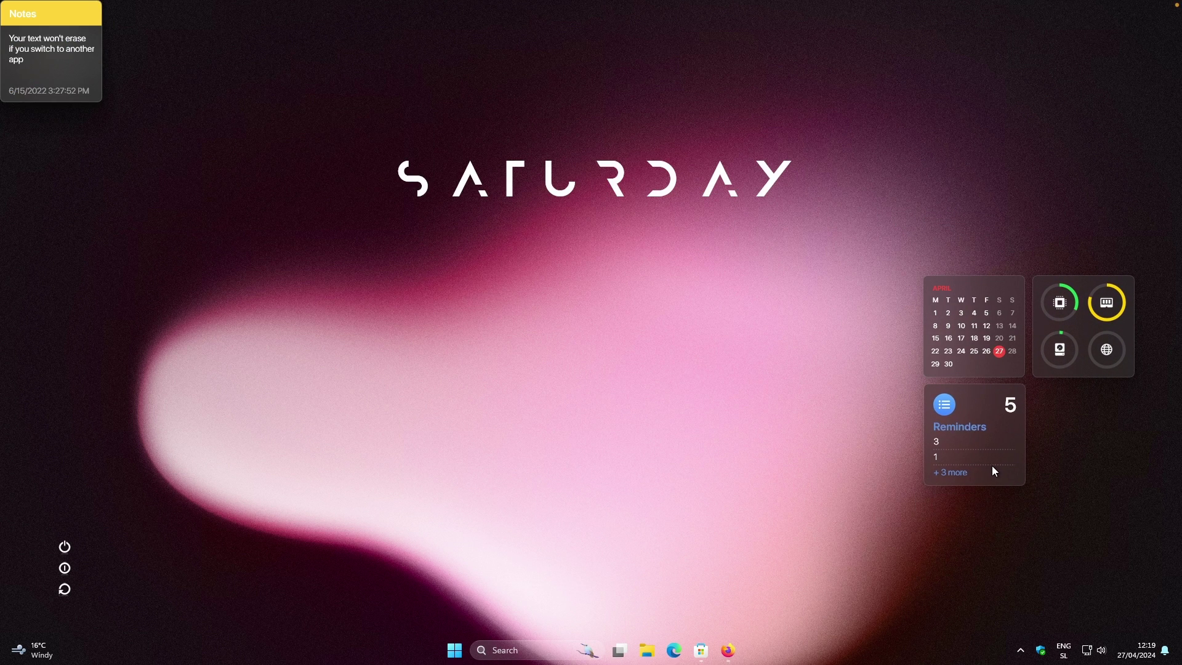
left_click_drag(58, 77, 1055, 464)
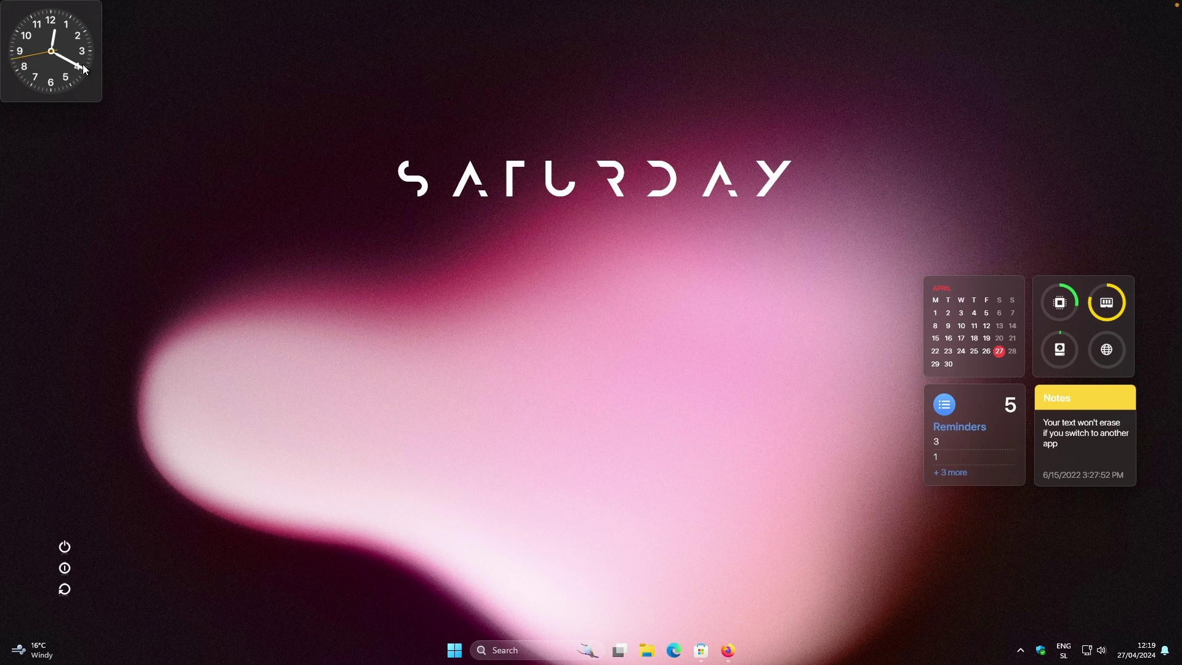
Place the Monterey clock widget just right of the power icons and change its size to Wide
left_click_drag(96, 47, 172, 576)
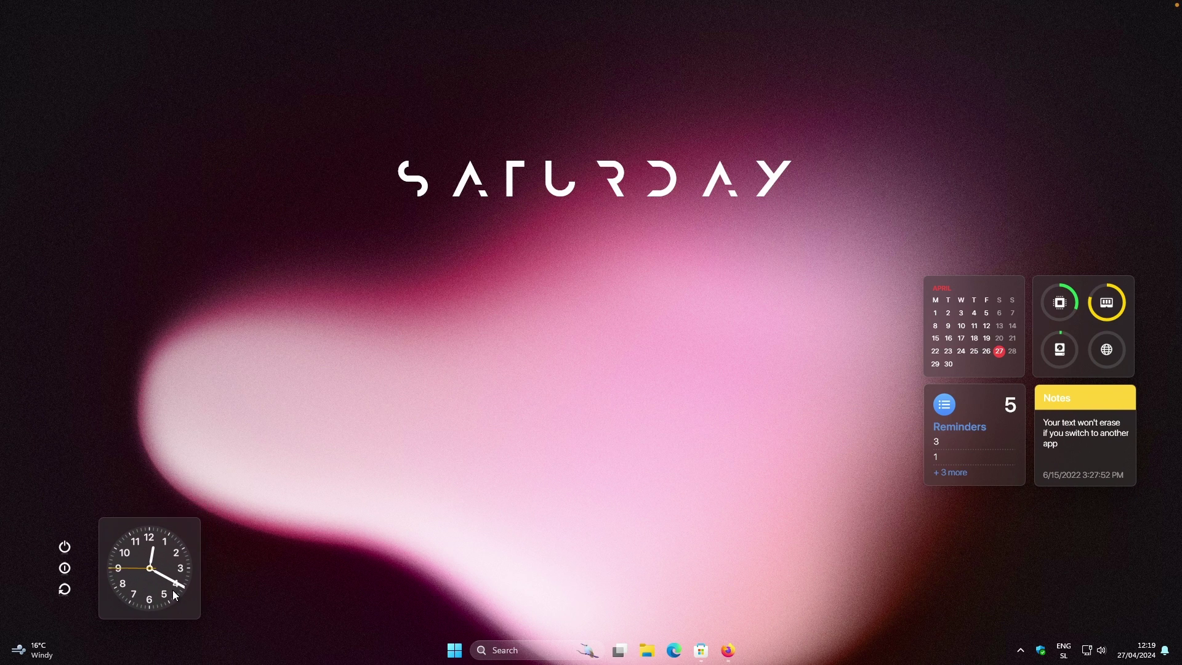
right_click(163, 542)
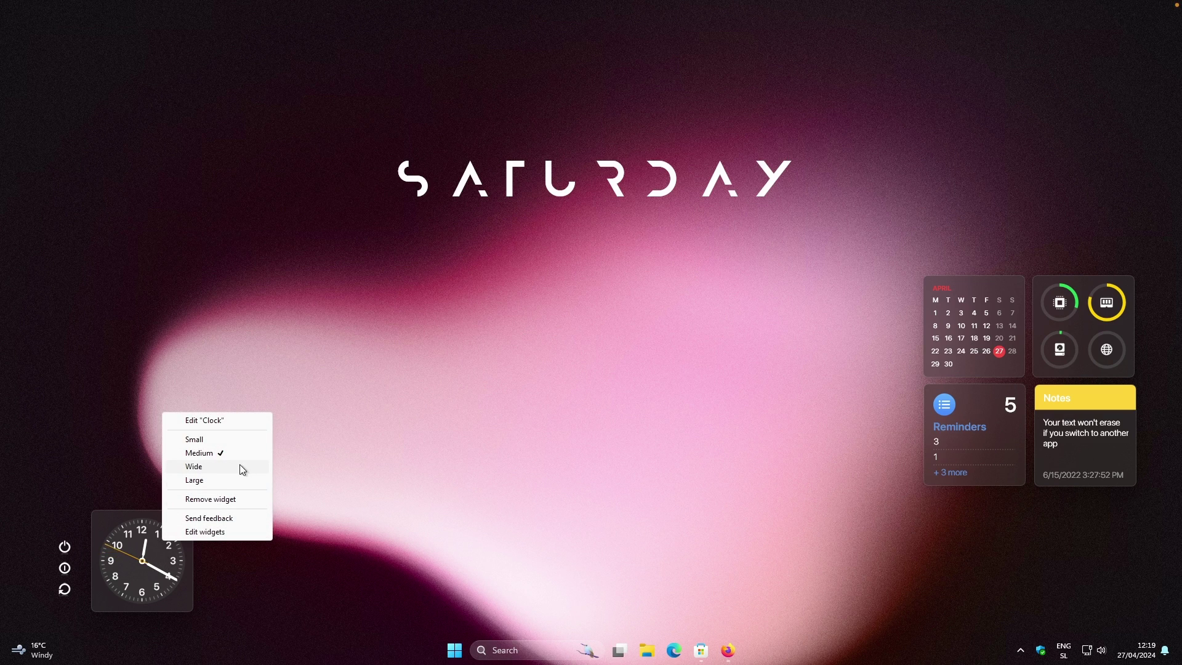
left_click(219, 466)
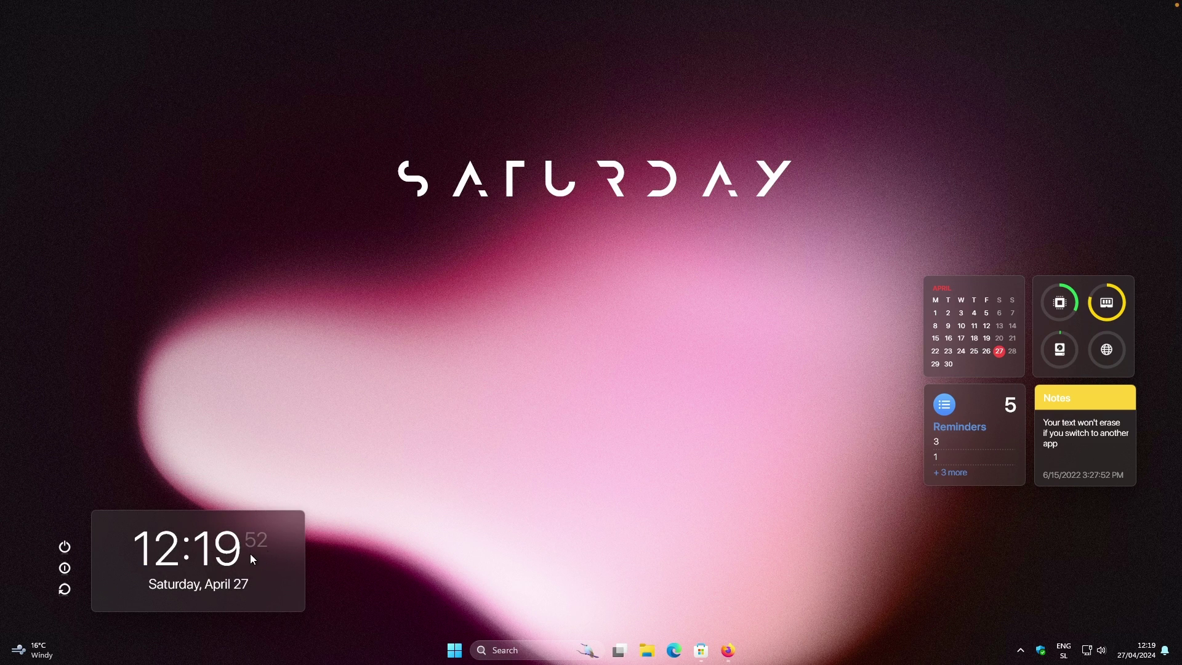